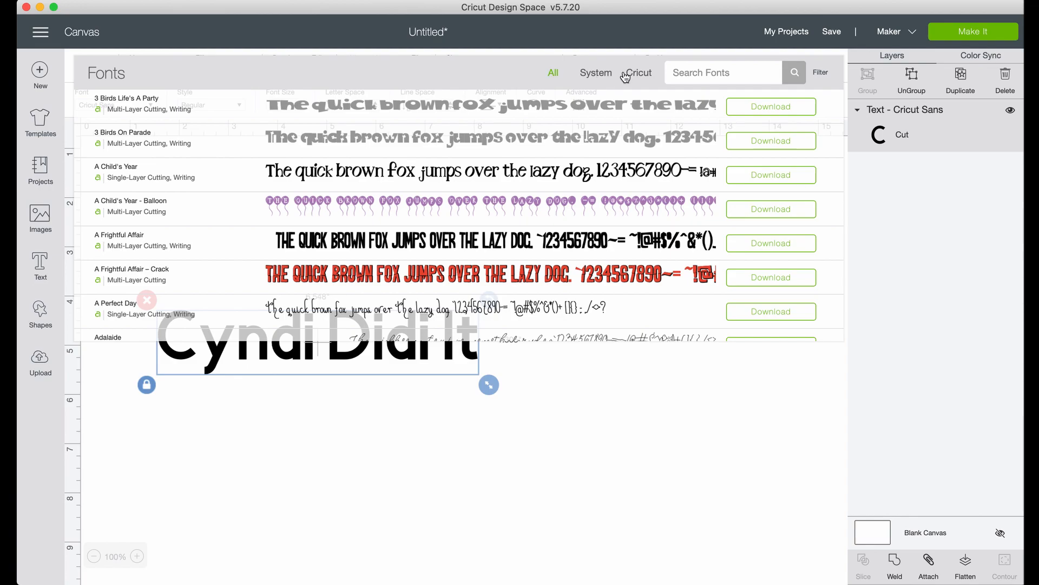
Step: Browse the System fonts and the Cricut fonts, and return to the list of all fonts
{"action": "left_click", "coordinate": [602, 77]}
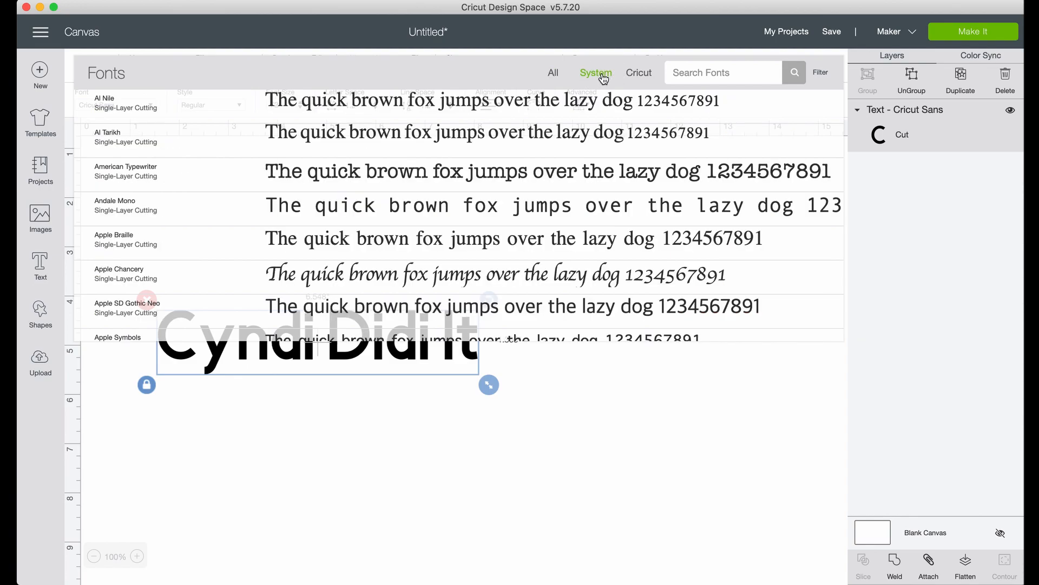
{"action": "left_click", "coordinate": [637, 78]}
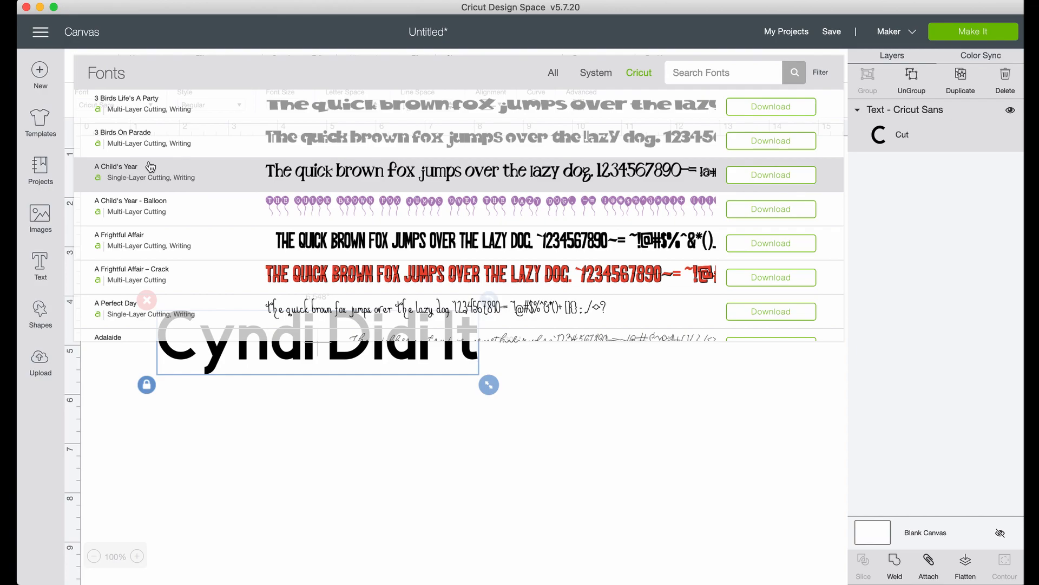
{"action": "scroll", "coordinate": [150, 167], "scroll_direction": "down", "scroll_amount": 15}
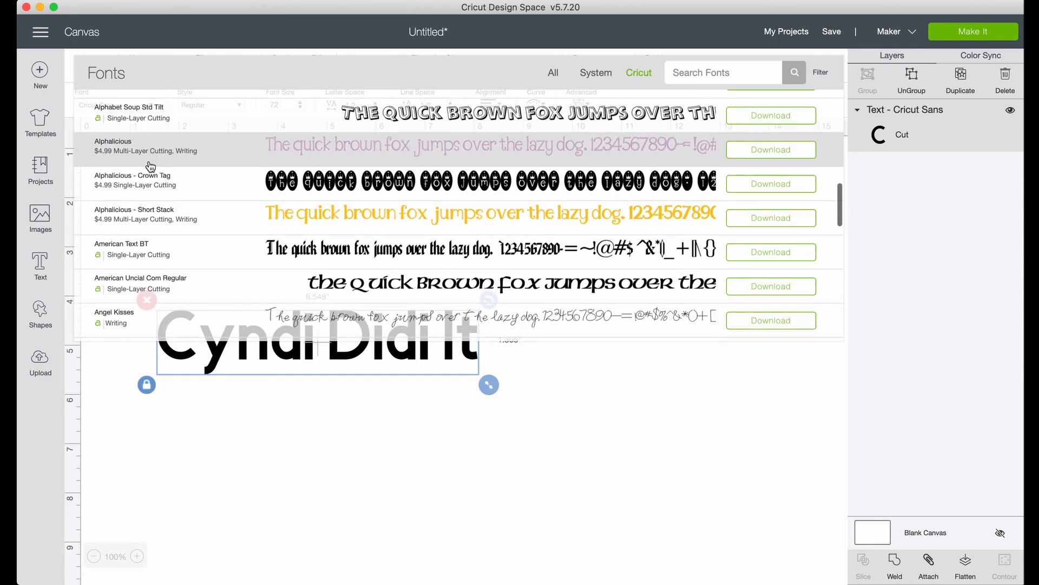
{"action": "scroll", "coordinate": [150, 166], "scroll_direction": "up", "scroll_amount": 3}
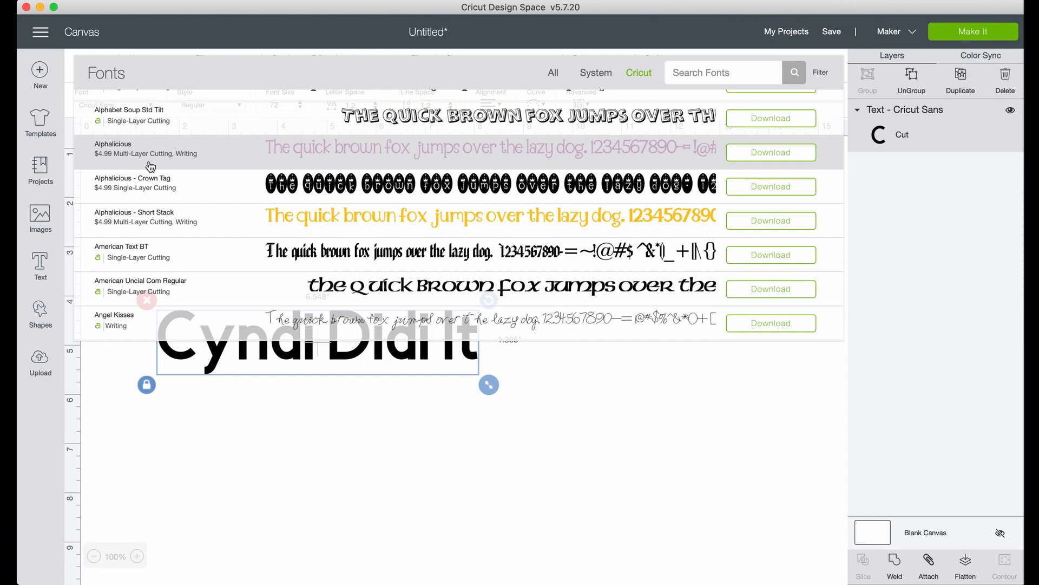
{"action": "left_click", "coordinate": [553, 72]}
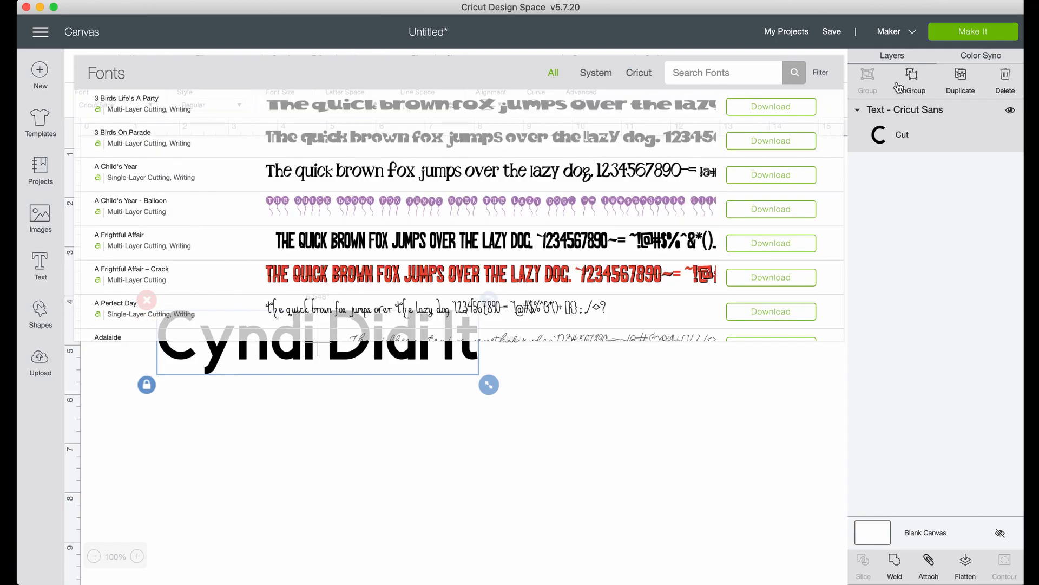
Step: Filter the font list by Single Layer and Writing, and clear the filters
{"action": "left_click", "coordinate": [821, 74]}
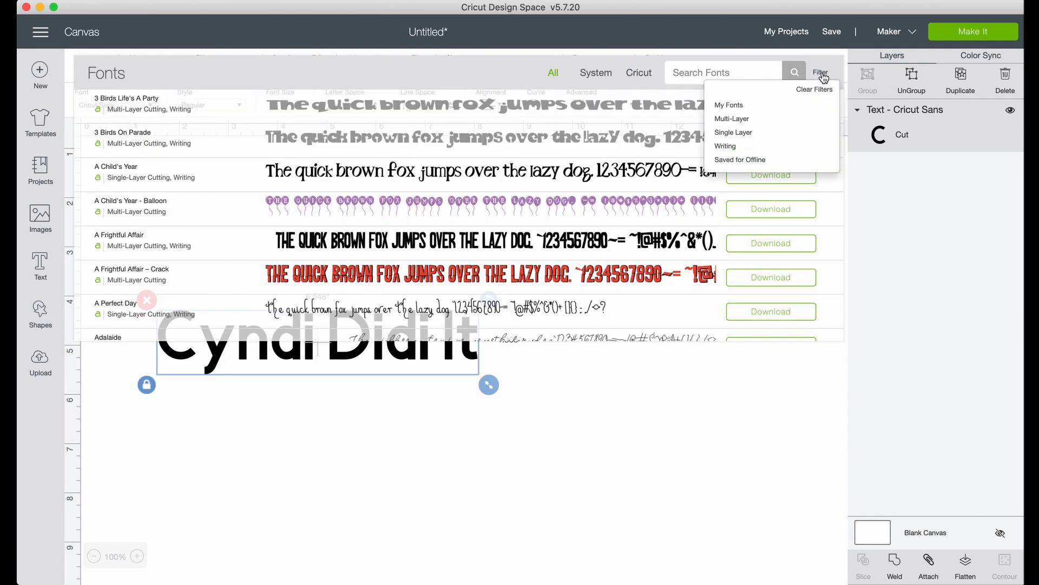
{"action": "left_click", "coordinate": [731, 132]}
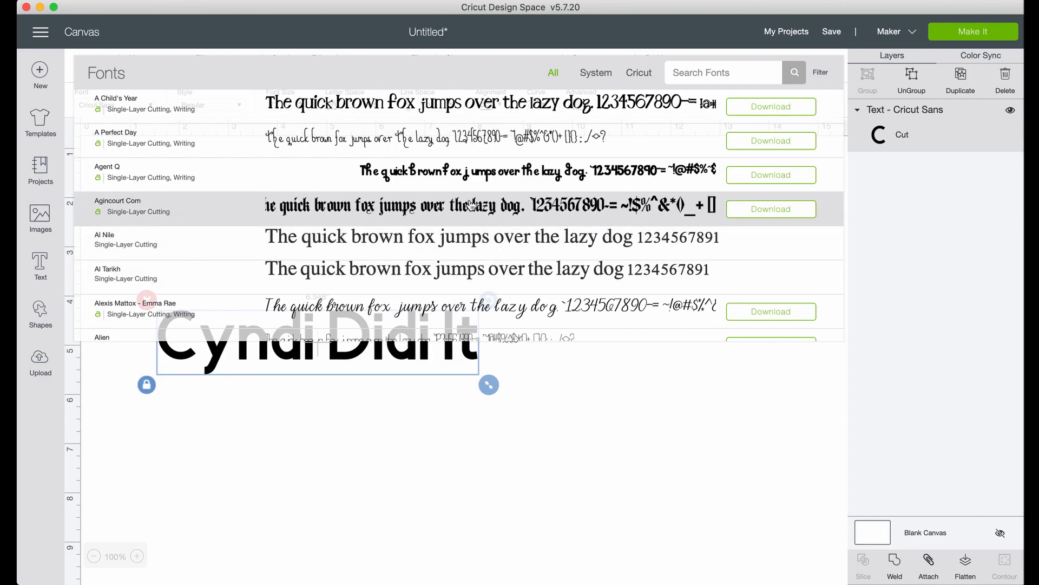
{"action": "left_click", "coordinate": [821, 74]}
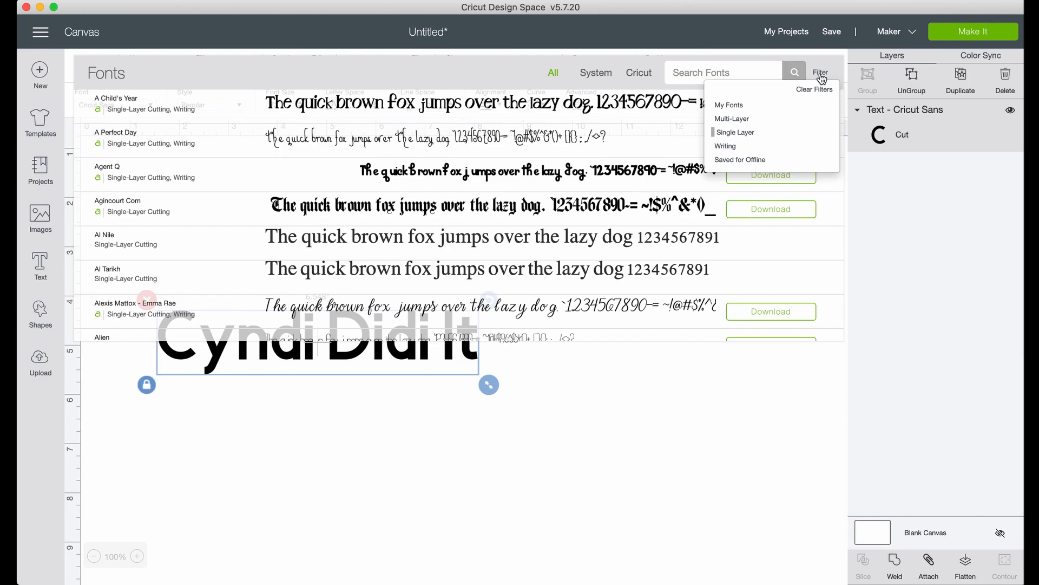
{"action": "left_click", "coordinate": [726, 146]}
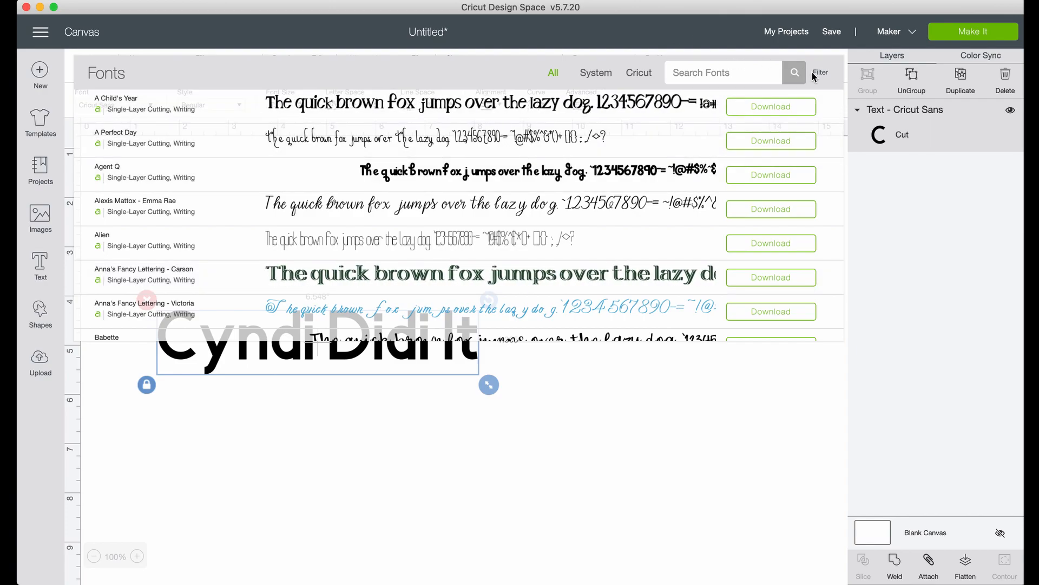
{"action": "left_click", "coordinate": [825, 80]}
{"action": "left_click", "coordinate": [814, 95]}
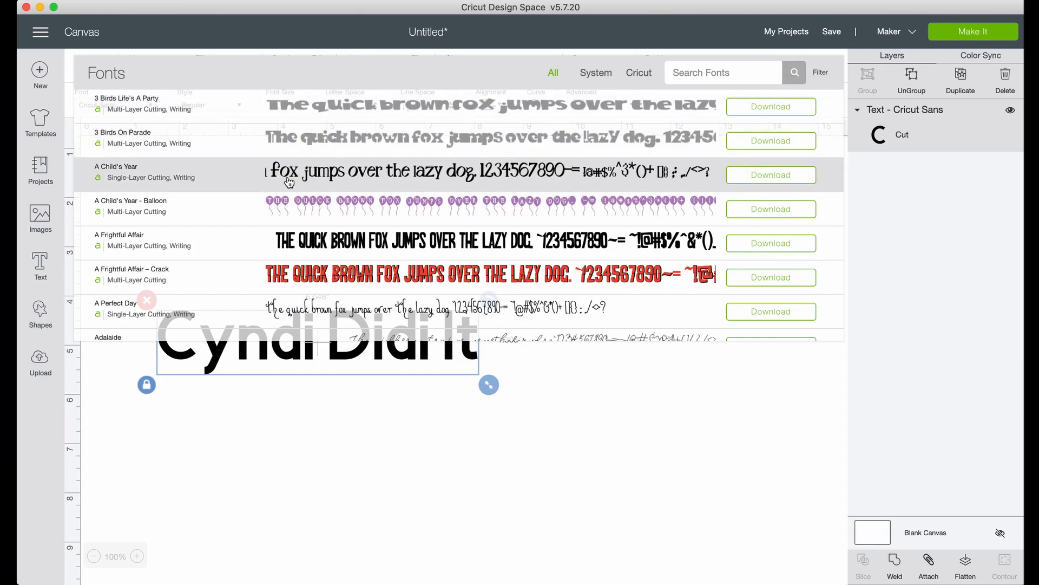
Step: Apply the A Child's Year font to the text and move it up to about X 1.41, Y 3.42
{"action": "left_click", "coordinate": [288, 177]}
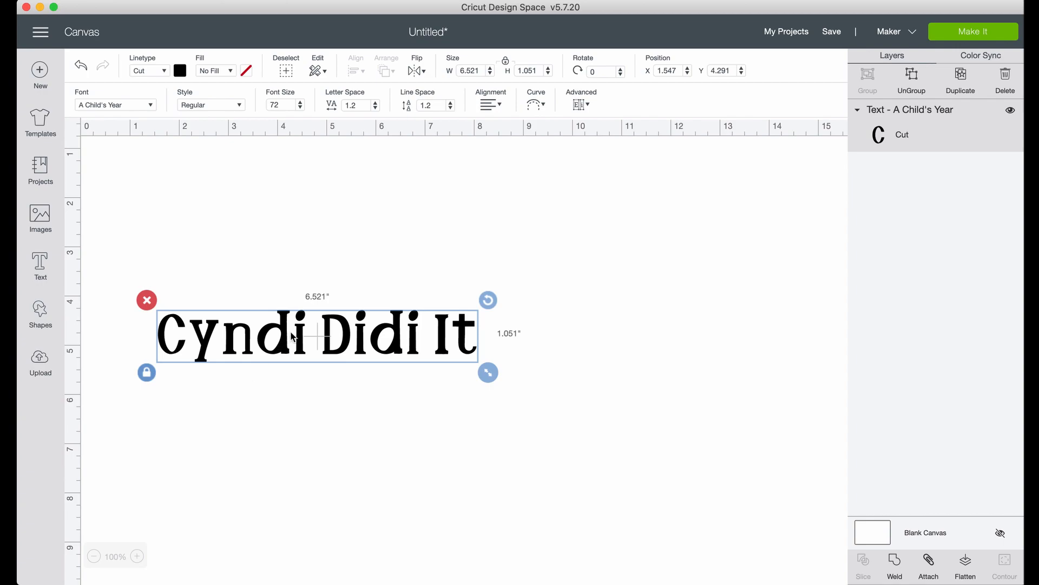
{"action": "left_click_drag", "start_coordinate": [298, 337], "coordinate": [292, 295]}
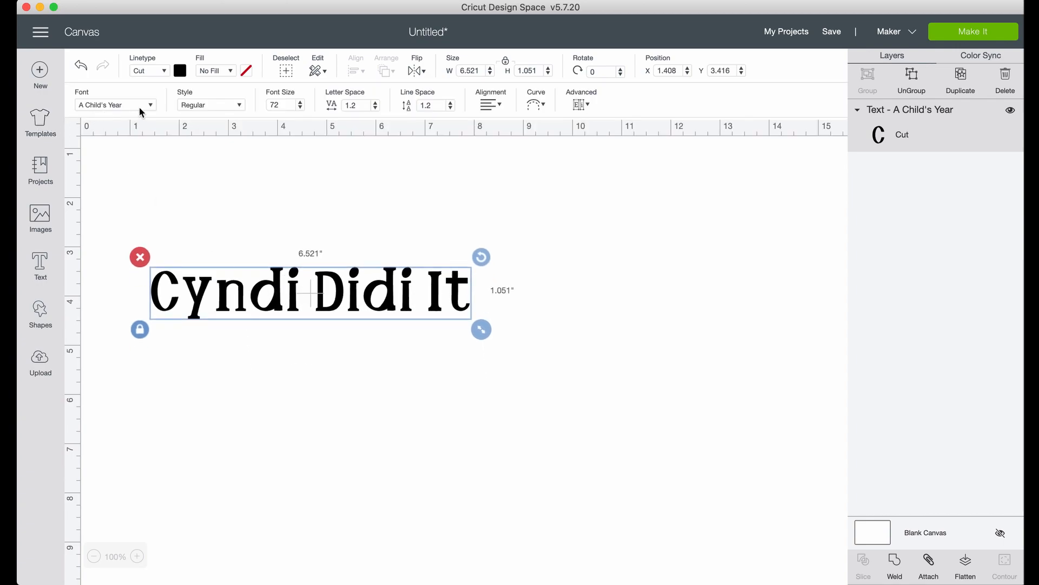
Step: Try the Bold, Italic and Bold Italic styles on the text
{"action": "left_click", "coordinate": [239, 107]}
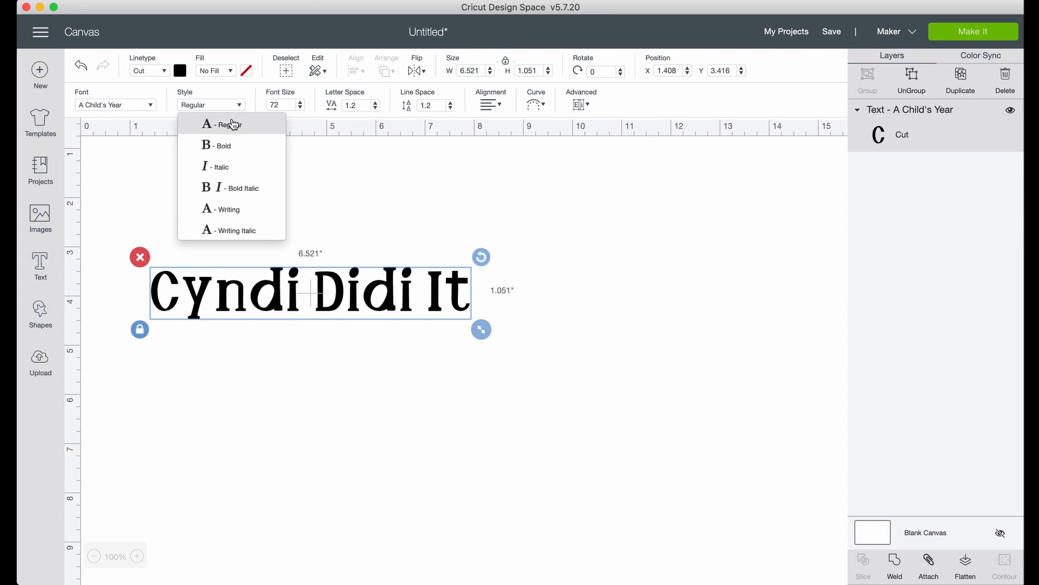
{"action": "left_click", "coordinate": [233, 147]}
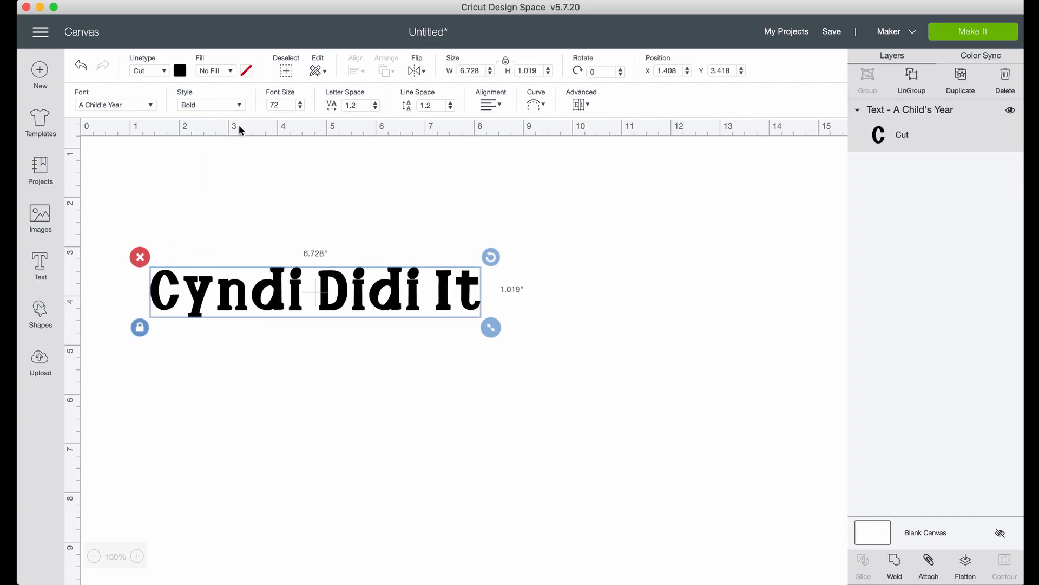
{"action": "left_click", "coordinate": [238, 107]}
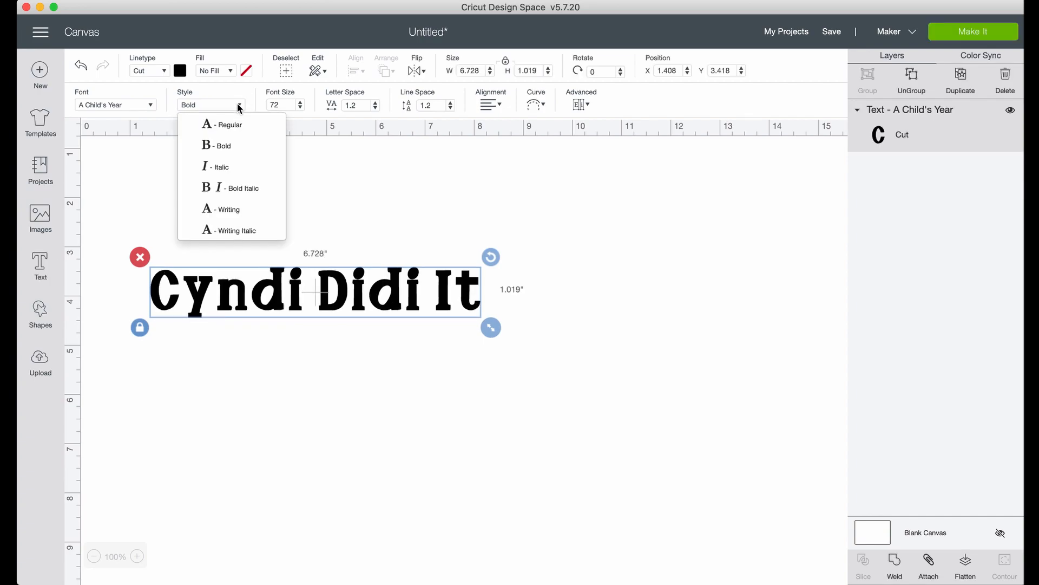
{"action": "left_click", "coordinate": [214, 171]}
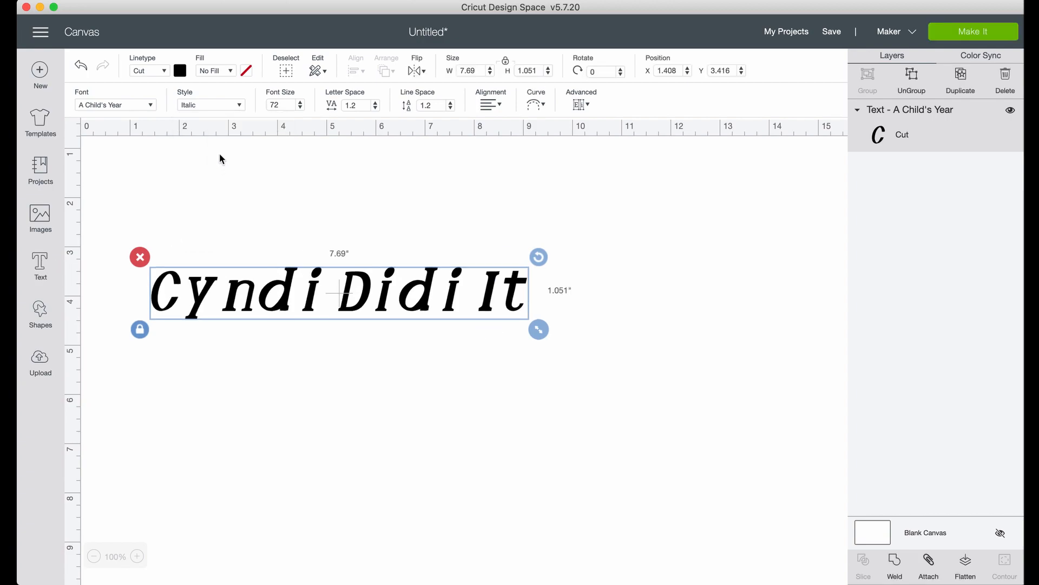
{"action": "left_click", "coordinate": [237, 106]}
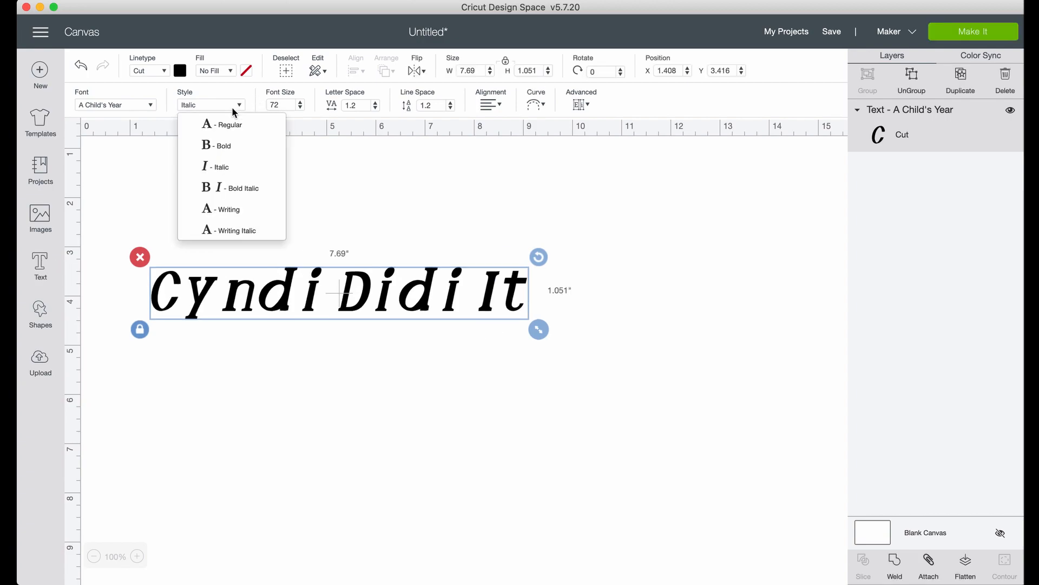
{"action": "left_click", "coordinate": [239, 189]}
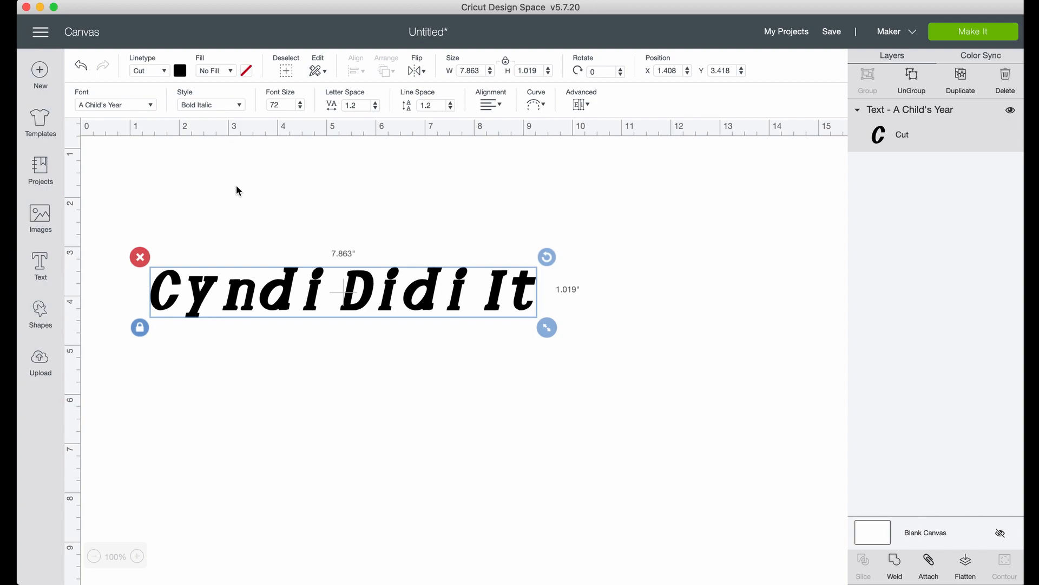
Step: Try the Writing style on the text and return it to Regular
{"action": "left_click", "coordinate": [241, 109]}
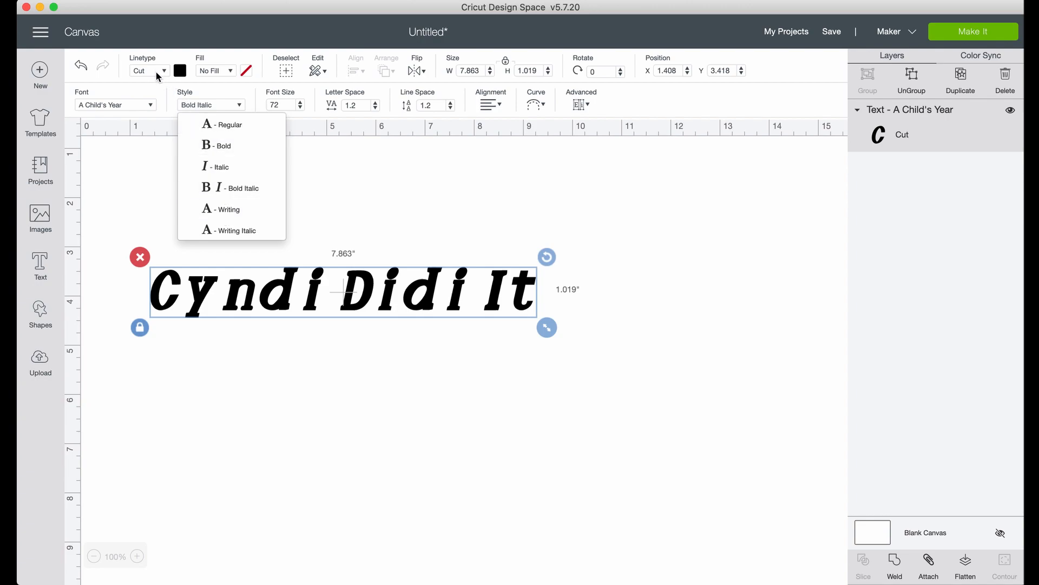
{"action": "left_click", "coordinate": [221, 213]}
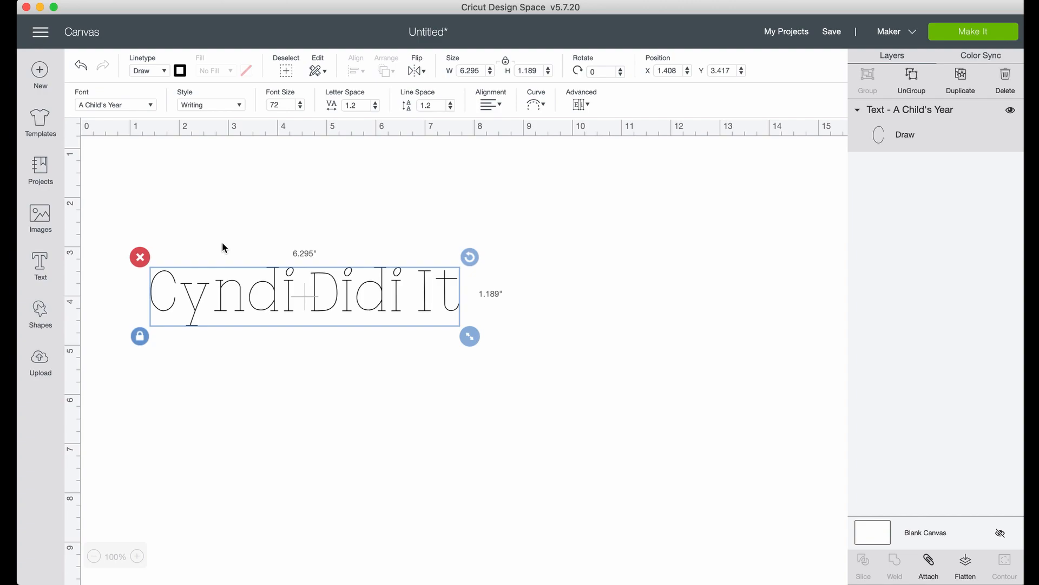
{"action": "left_click", "coordinate": [236, 107]}
{"action": "left_click", "coordinate": [235, 127]}
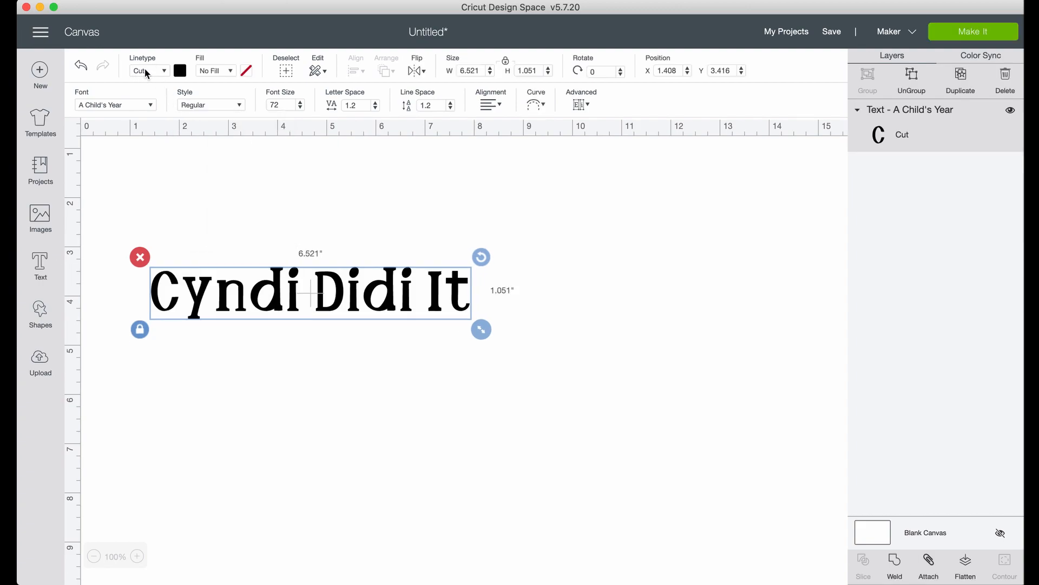
Step: Increase the text's font size stepwise and set it to 100
{"action": "left_click", "coordinate": [299, 102]}
{"action": "left_click", "coordinate": [300, 102]}
{"action": "left_click", "coordinate": [300, 103]}
{"action": "left_click", "coordinate": [300, 103]}
{"action": "left_click", "coordinate": [300, 103]}
{"action": "left_click", "coordinate": [281, 104]}
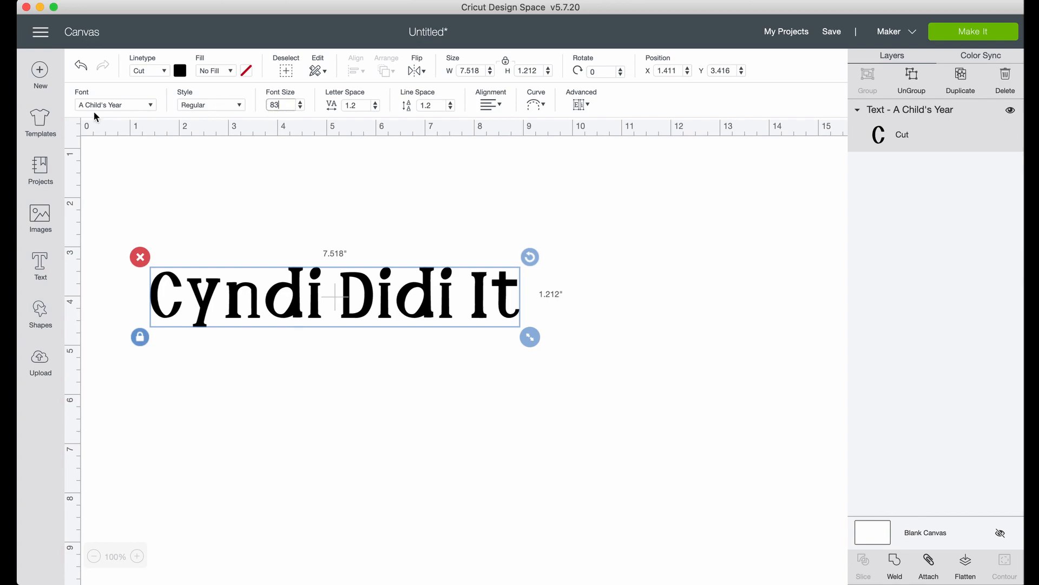
{"action": "key", "text": "BackSpace"}
{"action": "type", "text": "100"}
{"action": "key", "text": "Tab"}
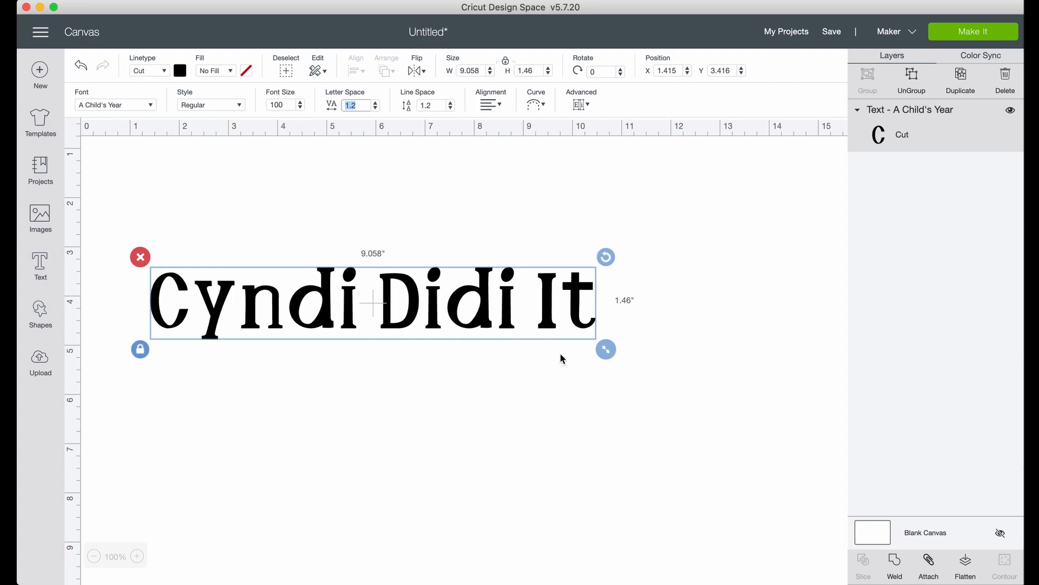
Step: Shrink the text freehand to about 6.66 inches wide and set its exact width to 8 inches
{"action": "left_click", "coordinate": [606, 350]}
{"action": "left_click_drag", "start_coordinate": [608, 353], "coordinate": [606, 352]}
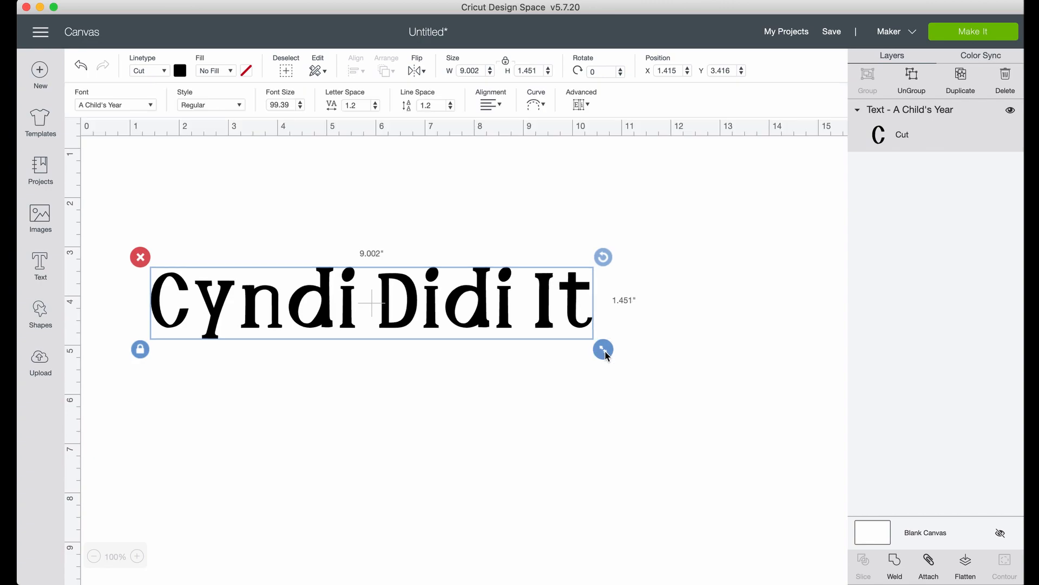
{"action": "left_click_drag", "start_coordinate": [605, 352], "coordinate": [490, 336]}
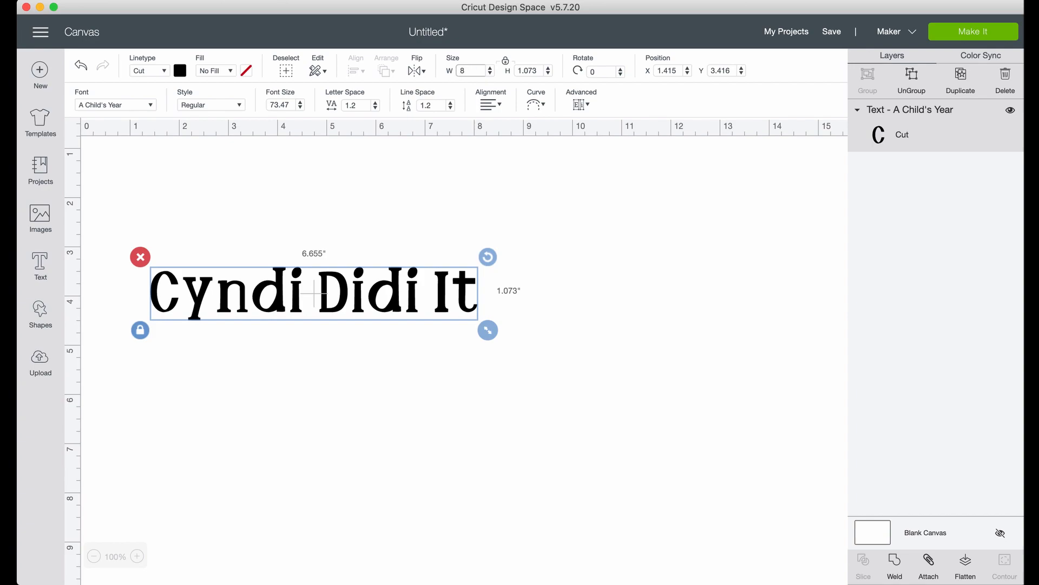
{"action": "key", "text": "Tab"}
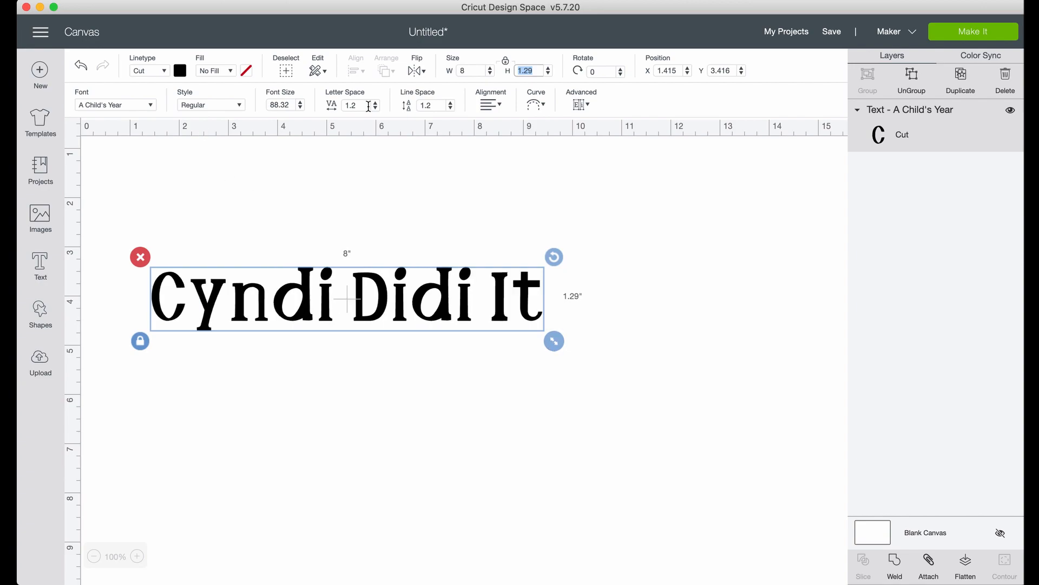
{"action": "left_click", "coordinate": [287, 96]}
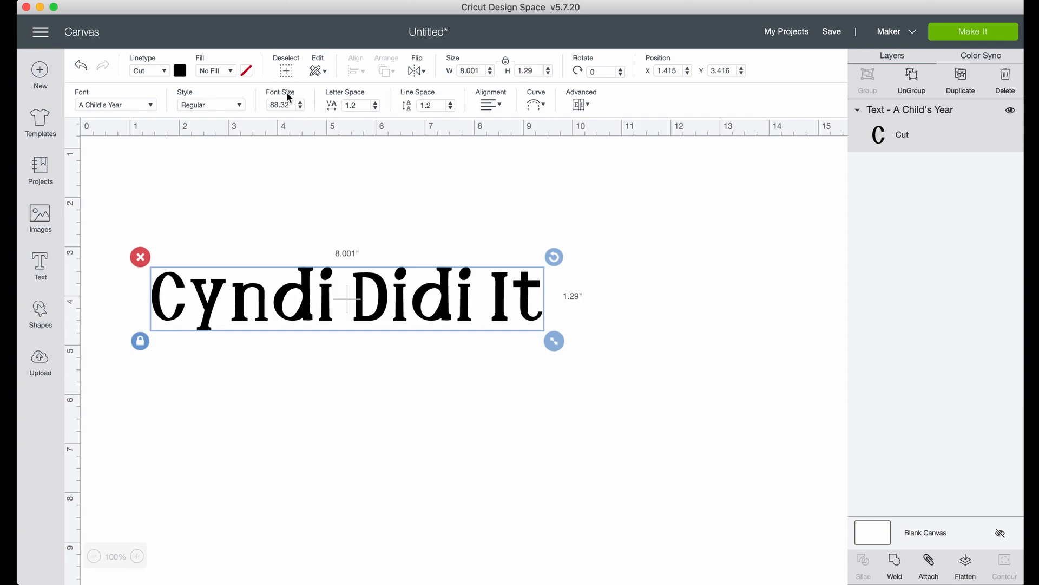
Step: Tighten the text's letter spacing stepwise to 0 and restore it to 1.2
{"action": "left_click", "coordinate": [376, 108]}
{"action": "left_click", "coordinate": [376, 108]}
{"action": "left_click", "coordinate": [376, 108]}
{"action": "left_click", "coordinate": [375, 107]}
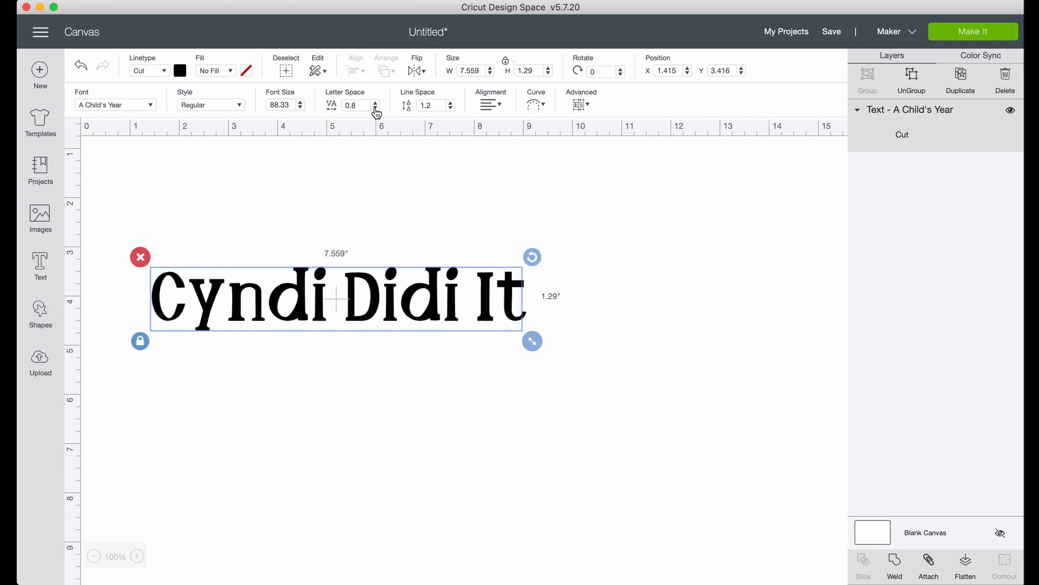
{"action": "left_click", "coordinate": [375, 108]}
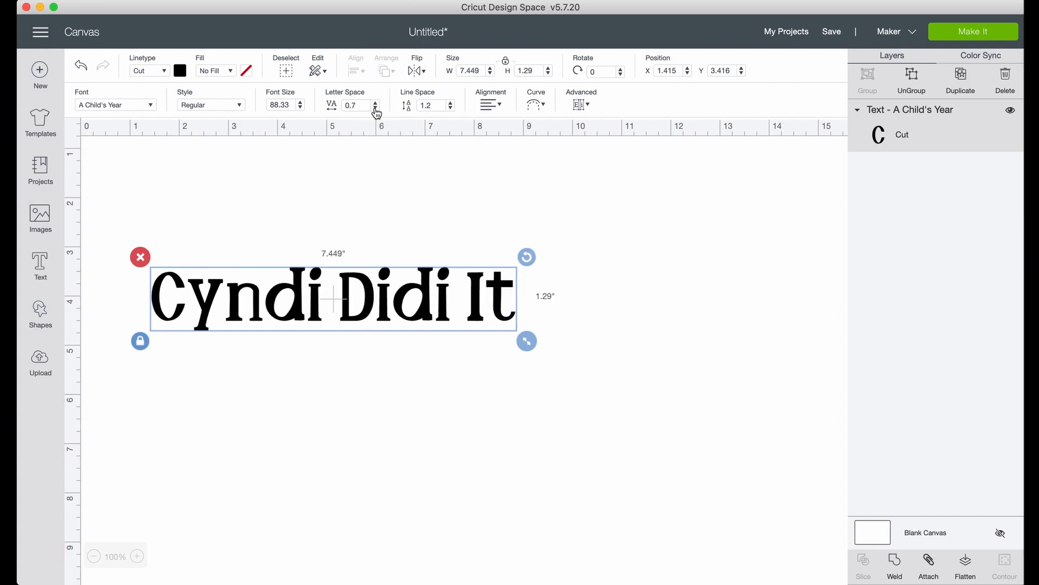
{"action": "left_click", "coordinate": [376, 107]}
{"action": "left_click", "coordinate": [375, 108]}
{"action": "left_click", "coordinate": [376, 107]}
{"action": "left_click", "coordinate": [376, 107]}
{"action": "left_click", "coordinate": [376, 108]}
{"action": "left_click", "coordinate": [375, 108]}
{"action": "left_click", "coordinate": [376, 108]}
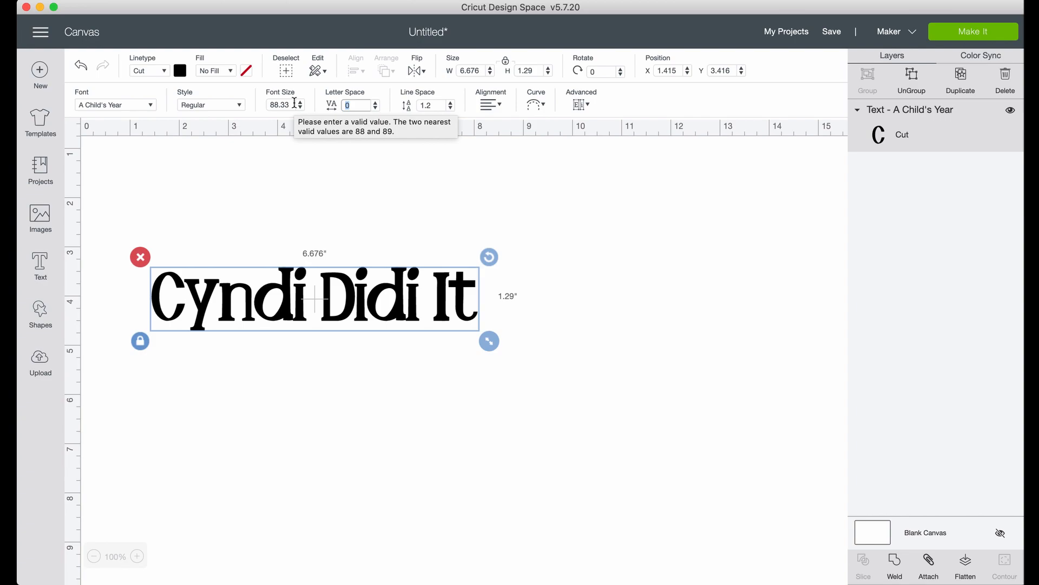
{"action": "type", "text": "1.2"}
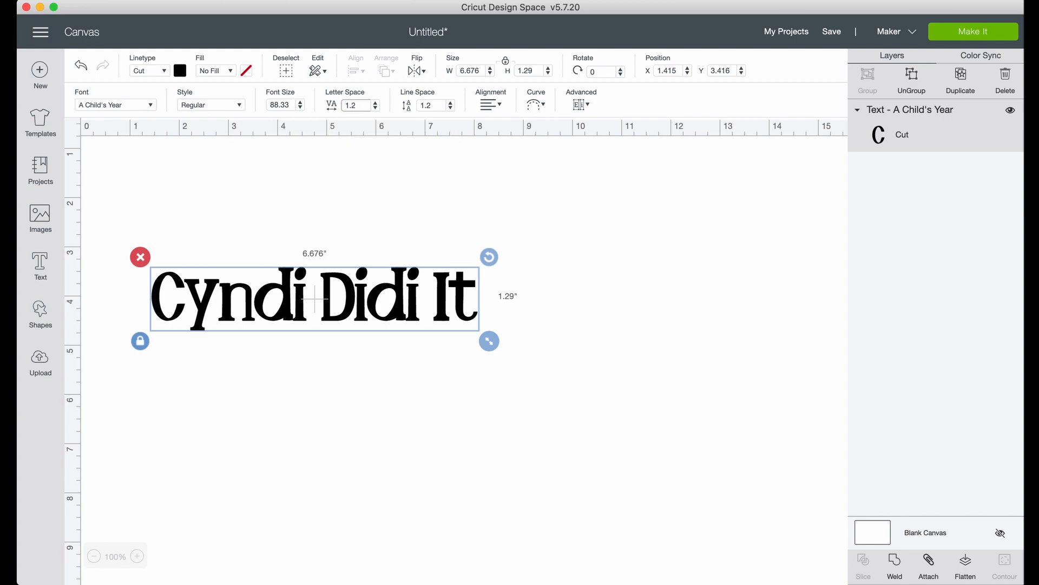
{"action": "key", "text": "Return"}
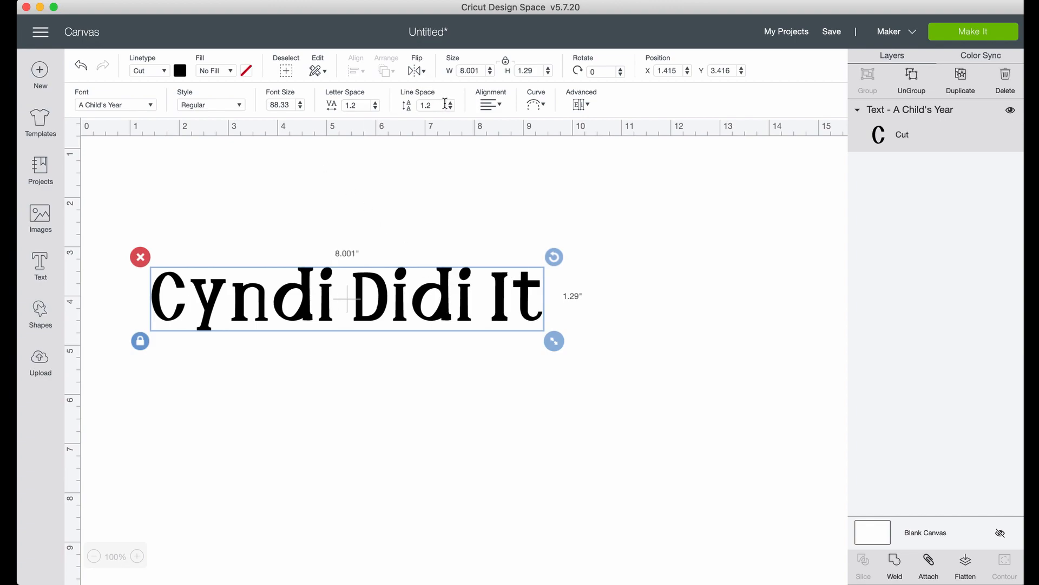
Step: Correct the word "Didi" to "Did" in the canvas text
{"action": "double_click", "coordinate": [327, 291]}
{"action": "left_click", "coordinate": [651, 283]}
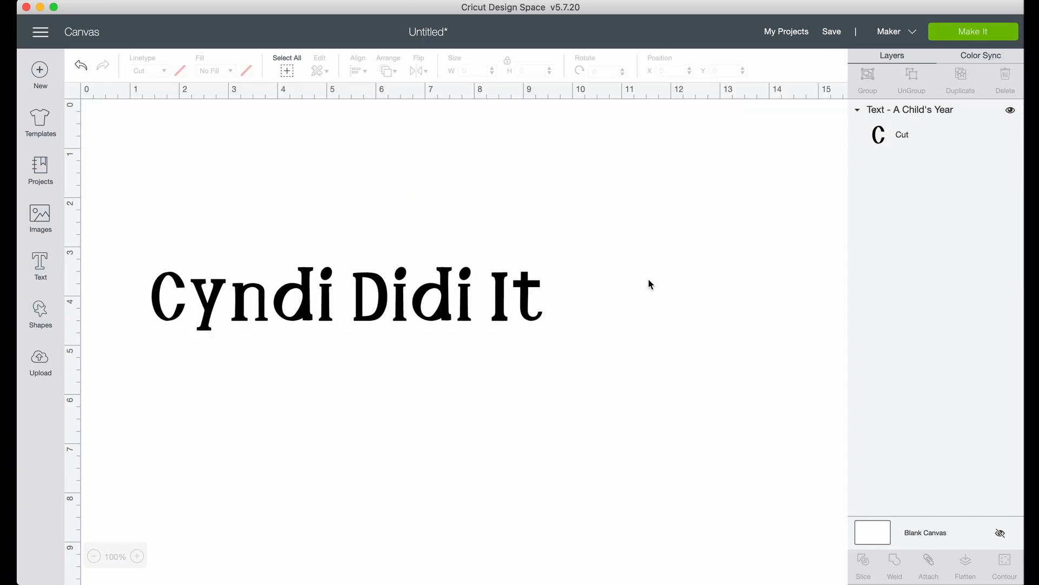
{"action": "double_click", "coordinate": [309, 310]}
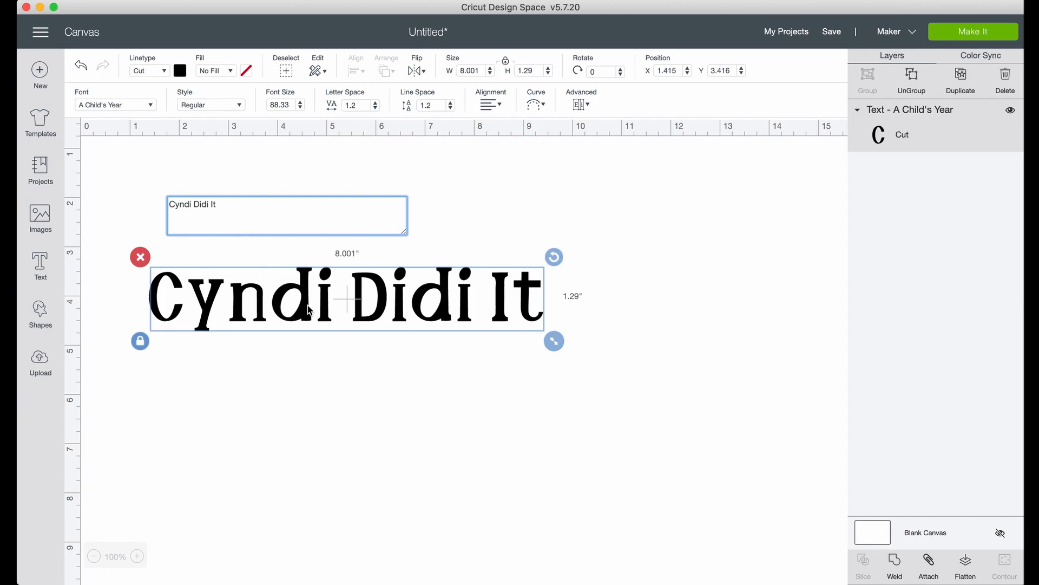
{"action": "key", "text": "BackSpace"}
{"action": "key", "text": "BackSpace"}
{"action": "key", "text": "BackSpace"}
{"action": "key", "text": "BackSpace"}
{"action": "type", "text": "It"}
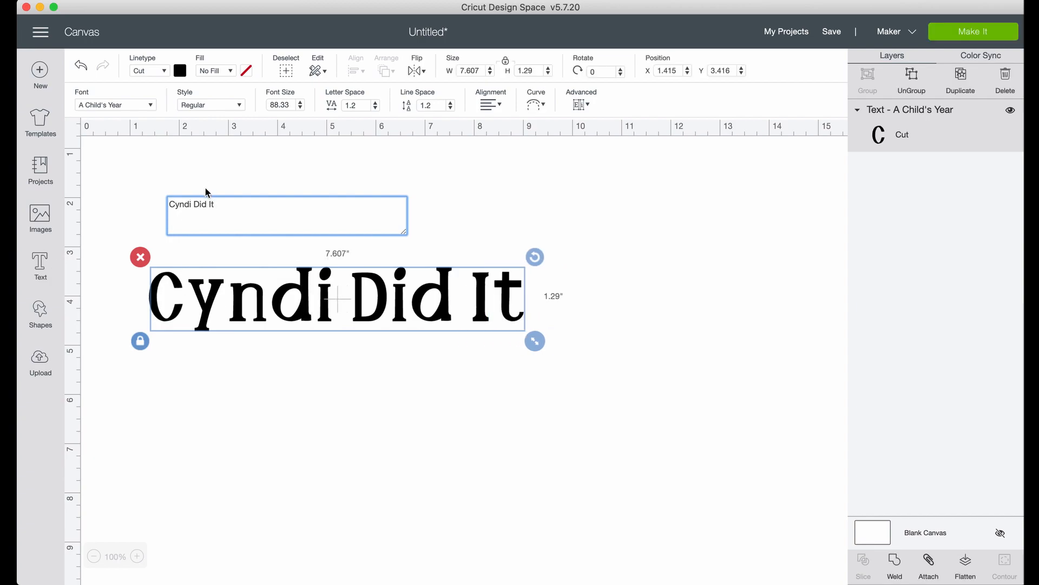
Step: Break the canvas text into three lines with one word on each line
{"action": "left_click", "coordinate": [194, 202]}
{"action": "key", "text": "Return"}
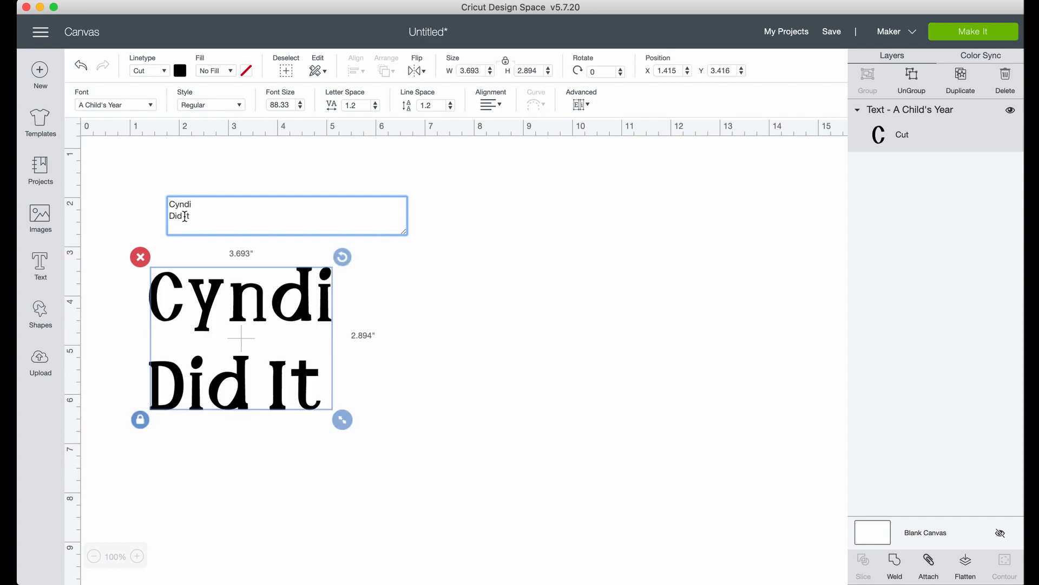
{"action": "key", "text": "Return"}
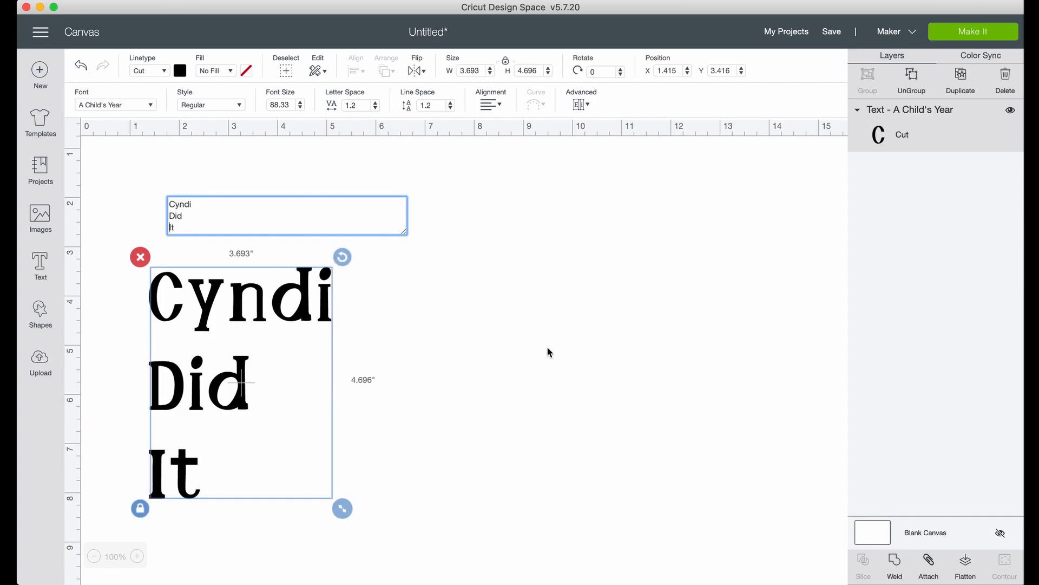
{"action": "left_click", "coordinate": [546, 347]}
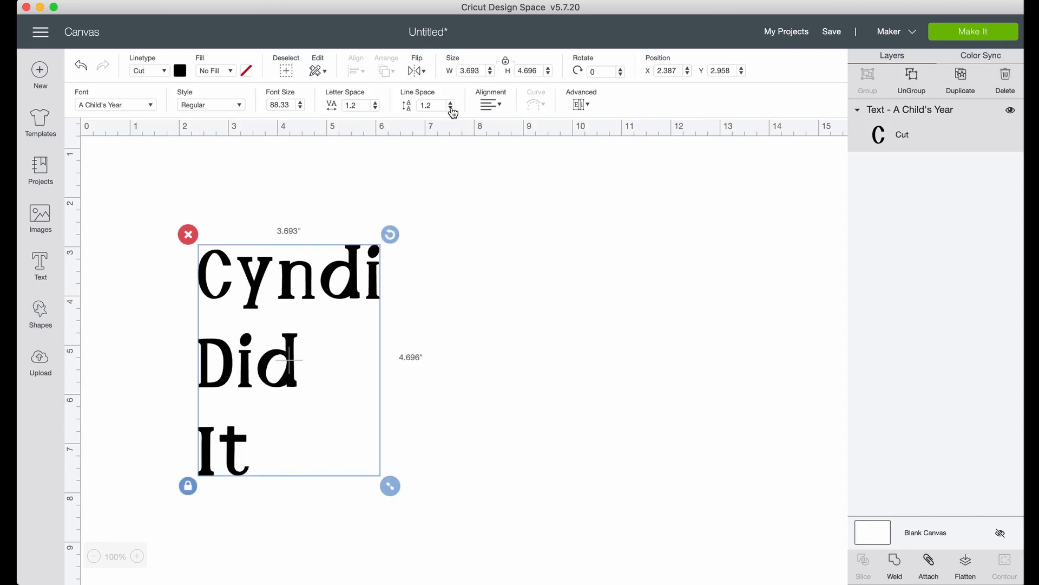
Step: Vary the text's line spacing stepwise and restore it to 1.2
{"action": "left_click", "coordinate": [451, 108]}
{"action": "left_click", "coordinate": [451, 107]}
{"action": "left_click", "coordinate": [451, 108]}
{"action": "left_click", "coordinate": [451, 108]}
{"action": "left_click", "coordinate": [451, 108]}
{"action": "left_click", "coordinate": [451, 108]}
{"action": "left_click", "coordinate": [451, 108]}
{"action": "left_click", "coordinate": [451, 108]}
{"action": "left_click", "coordinate": [451, 108]}
{"action": "left_click", "coordinate": [451, 108]}
{"action": "left_click", "coordinate": [451, 108]}
{"action": "left_click", "coordinate": [451, 108]}
{"action": "left_click", "coordinate": [451, 107]}
{"action": "left_click", "coordinate": [451, 107]}
{"action": "left_click", "coordinate": [451, 107]}
{"action": "left_click", "coordinate": [451, 108]}
{"action": "left_click", "coordinate": [451, 108]}
{"action": "left_click", "coordinate": [450, 107]}
{"action": "left_click", "coordinate": [451, 108]}
{"action": "left_click", "coordinate": [451, 107]}
{"action": "left_click", "coordinate": [451, 108]}
{"action": "left_click", "coordinate": [451, 107]}
{"action": "left_click", "coordinate": [451, 108]}
{"action": "left_click", "coordinate": [451, 108]}
{"action": "left_click", "coordinate": [451, 108]}
{"action": "left_click", "coordinate": [451, 108]}
{"action": "left_click", "coordinate": [451, 108]}
{"action": "left_click", "coordinate": [451, 108]}
{"action": "left_click", "coordinate": [451, 107]}
{"action": "left_click", "coordinate": [451, 108]}
{"action": "left_click", "coordinate": [451, 107]}
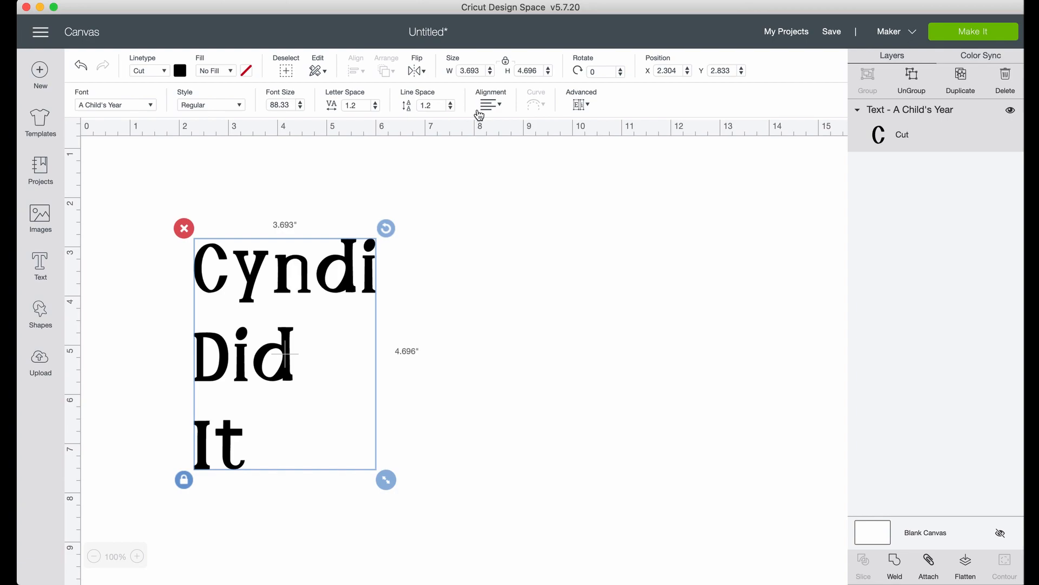
Step: Set the three-line text's alignment to Center and change it to Right
{"action": "left_click", "coordinate": [498, 111]}
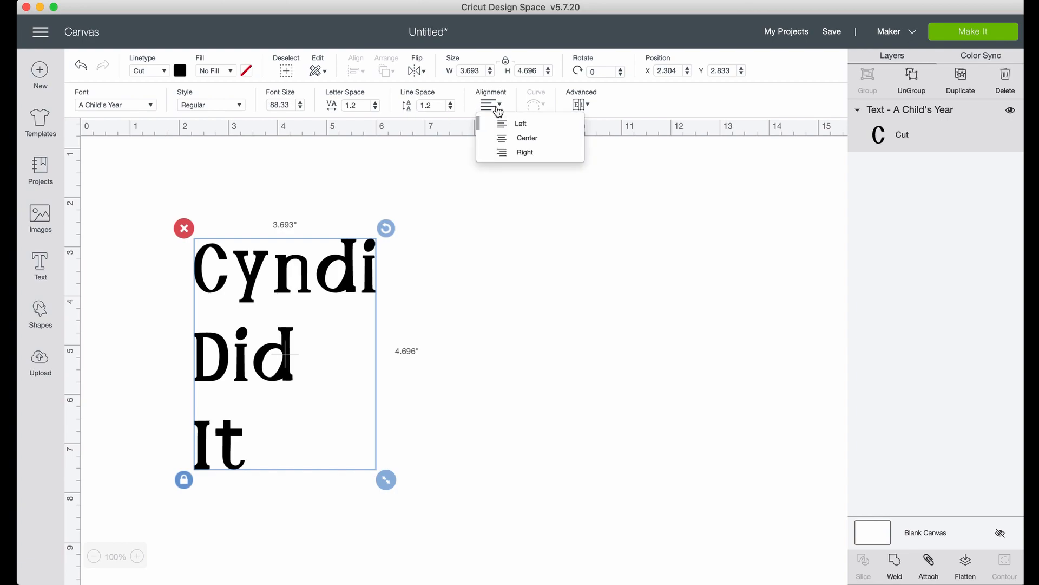
{"action": "left_click", "coordinate": [498, 138]}
{"action": "left_click", "coordinate": [498, 106]}
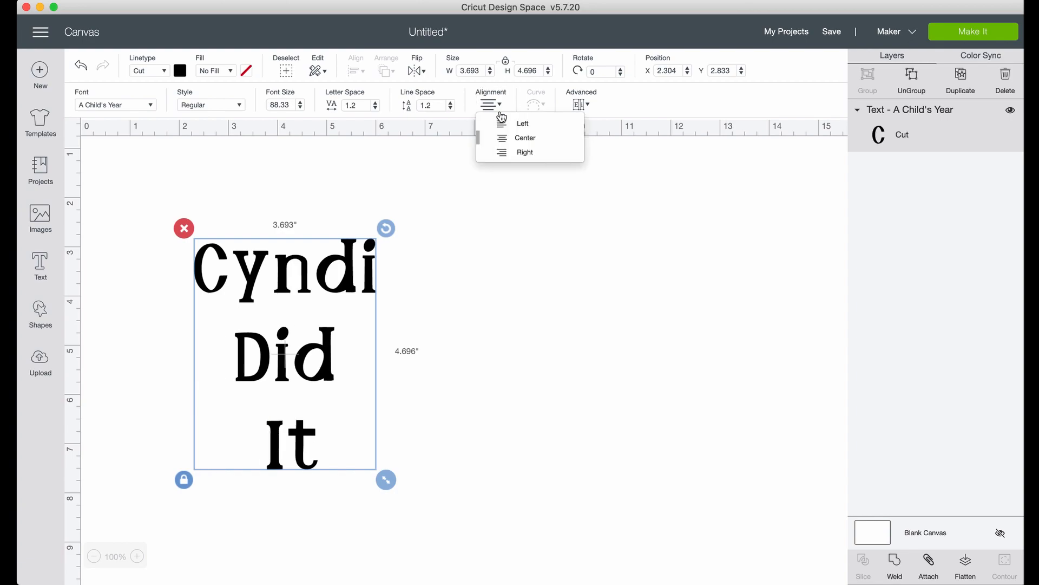
{"action": "left_click", "coordinate": [493, 109]}
{"action": "left_click", "coordinate": [508, 152]}
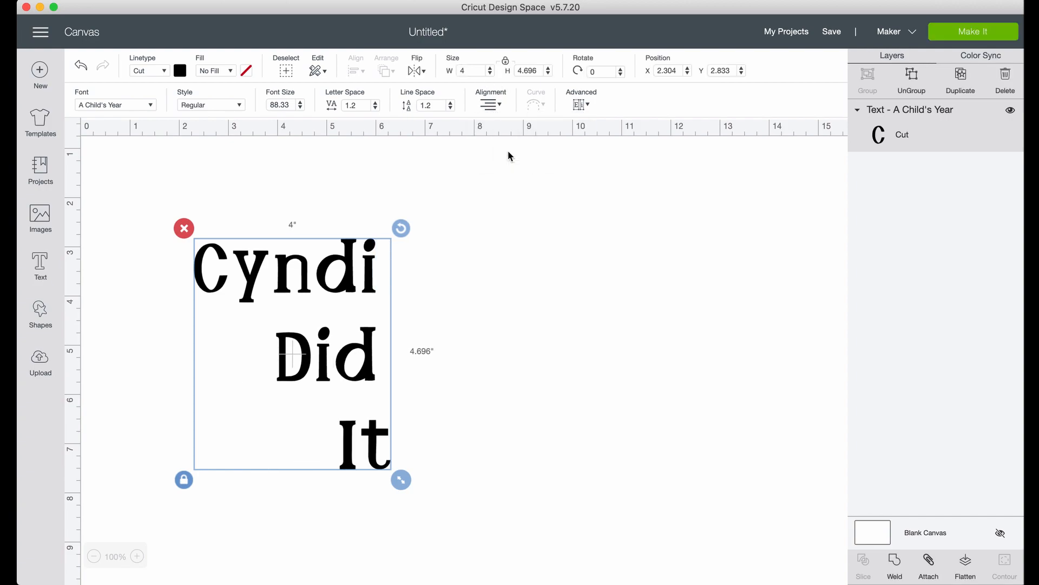
Step: Ungroup the text to lines and select the resulting line layers in turn
{"action": "left_click", "coordinate": [589, 110]}
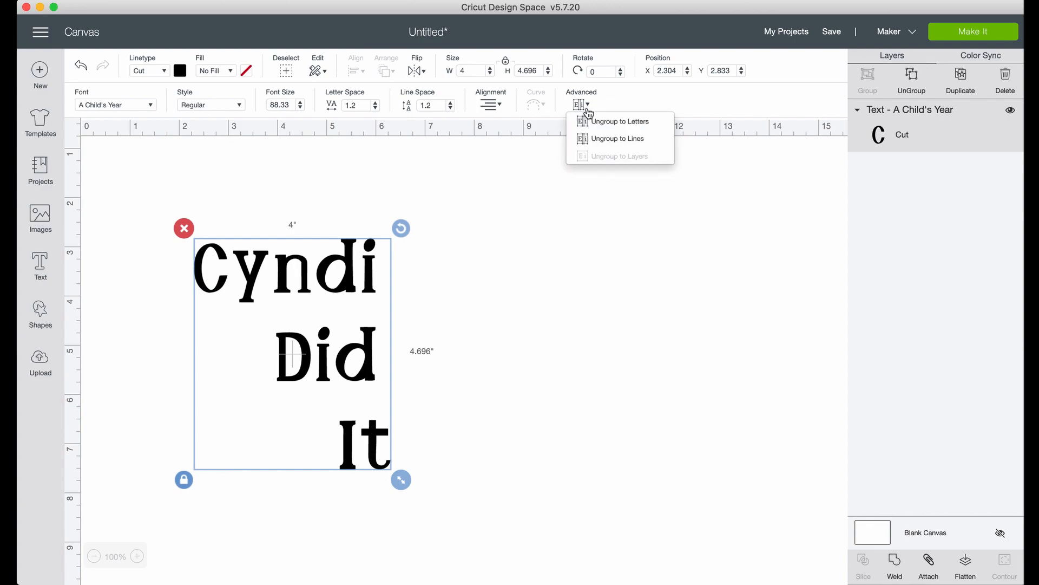
{"action": "left_click", "coordinate": [600, 140]}
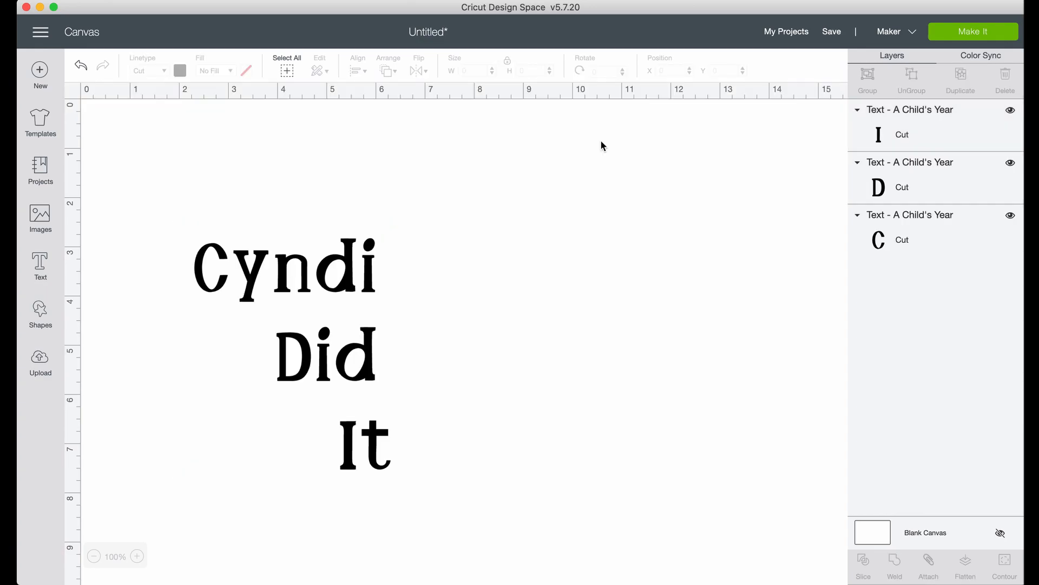
{"action": "left_click", "coordinate": [934, 135]}
{"action": "left_click", "coordinate": [924, 168]}
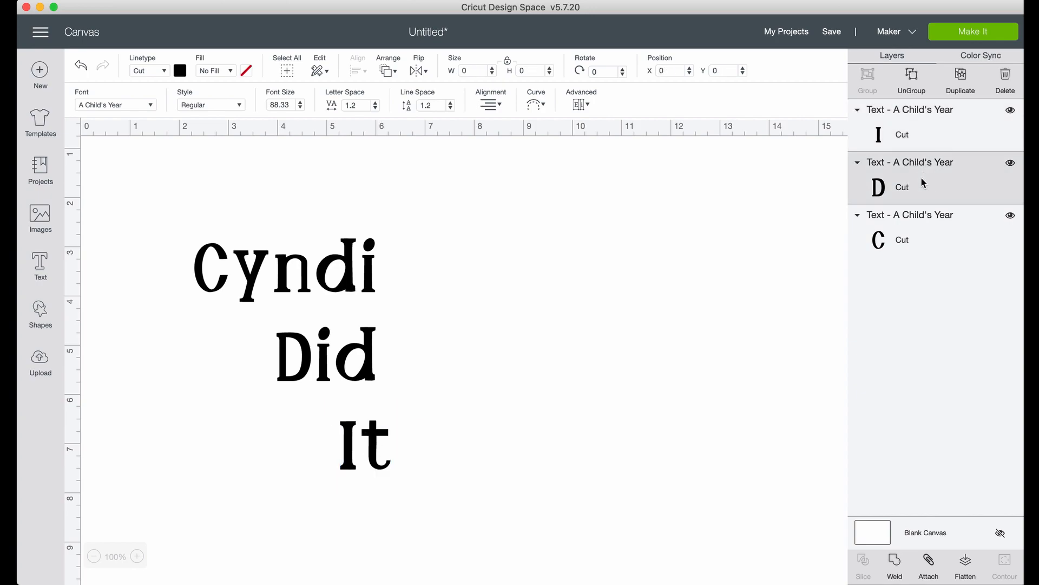
{"action": "left_click", "coordinate": [899, 236]}
Step: Ungroup the word "It" to letters and select its two letter layers
{"action": "left_click", "coordinate": [899, 134]}
{"action": "left_click", "coordinate": [591, 105]}
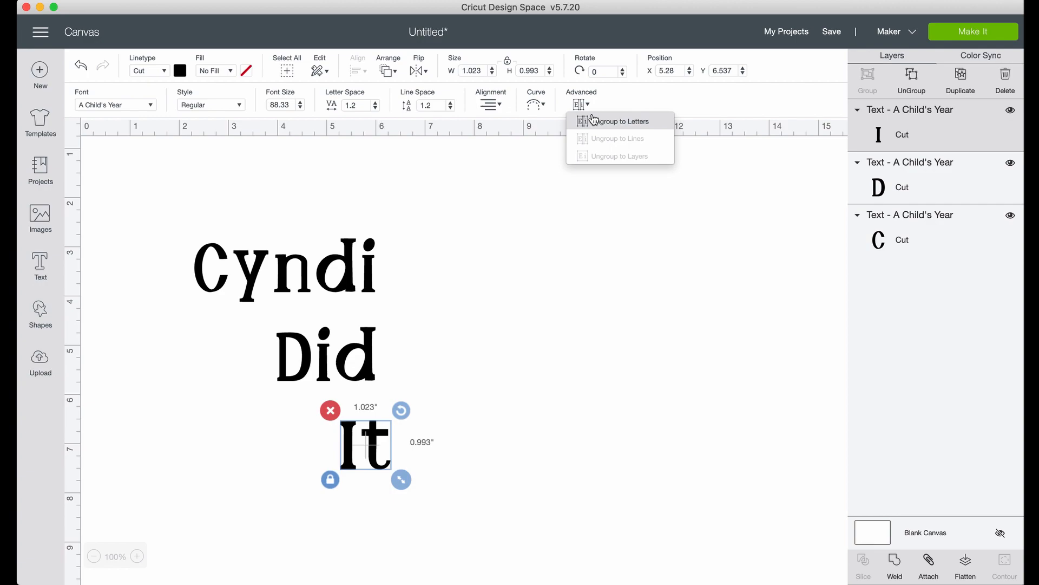
{"action": "left_click", "coordinate": [594, 120]}
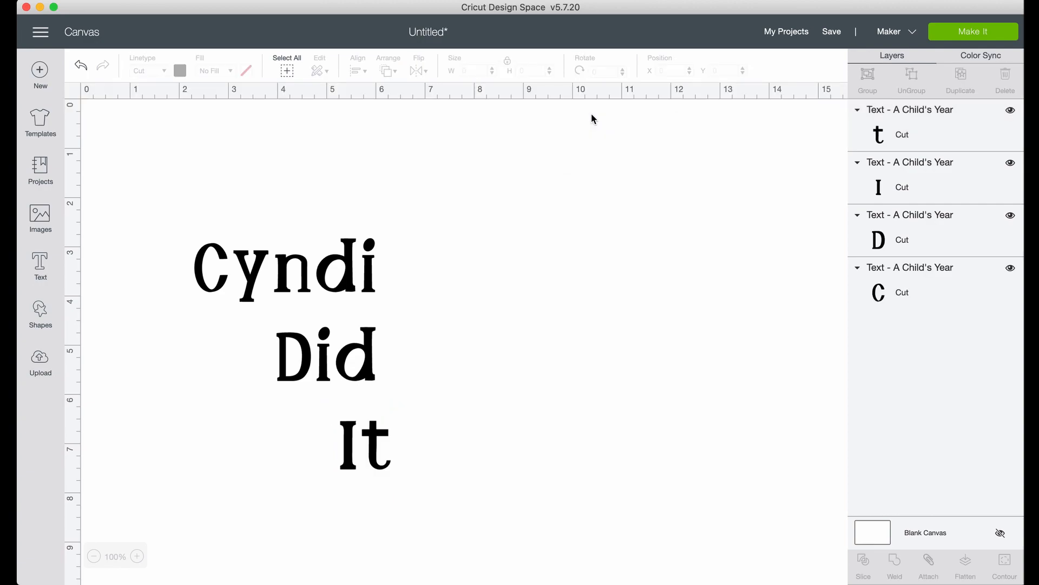
{"action": "left_click", "coordinate": [873, 187]}
{"action": "left_click", "coordinate": [909, 134]}
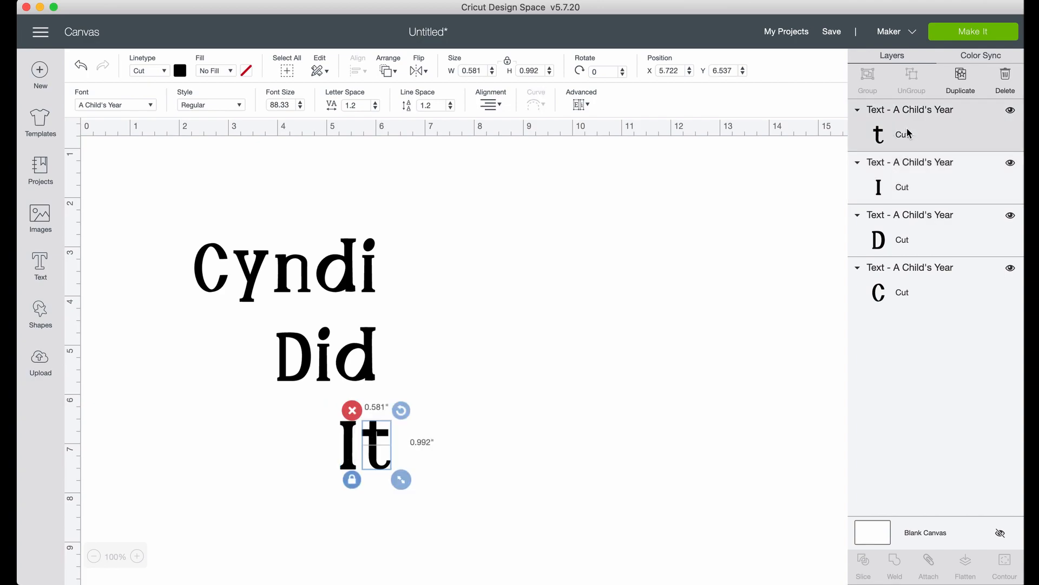
Step: Try moving the letters "t" and "I" individually with the "t" rotated to about 341.3°, and undo the last letter edits
{"action": "left_click", "coordinate": [374, 445]}
{"action": "left_click_drag", "start_coordinate": [374, 445], "coordinate": [398, 477]}
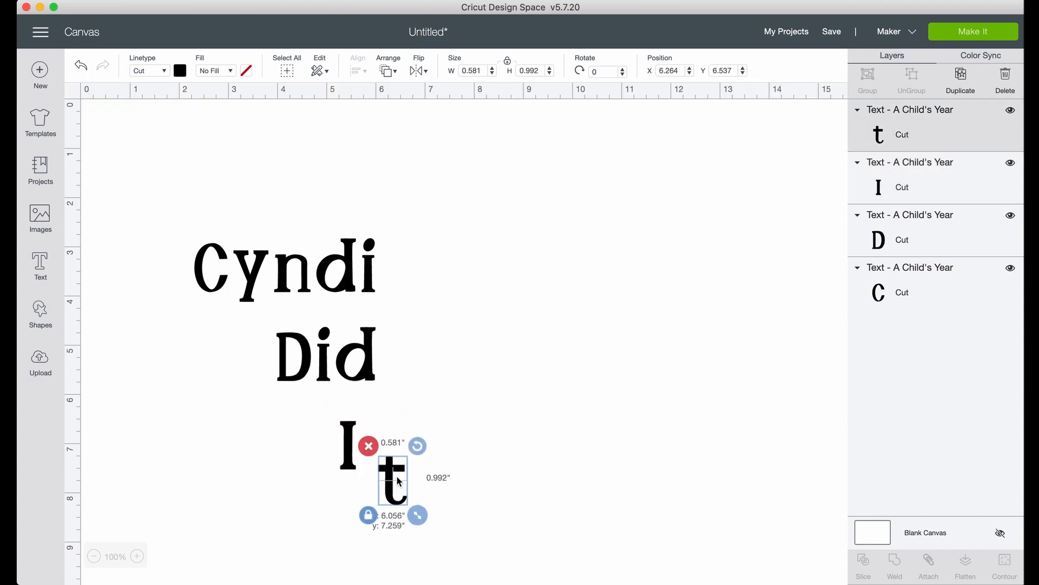
{"action": "left_click", "coordinate": [361, 481]}
{"action": "left_click_drag", "start_coordinate": [347, 451], "coordinate": [373, 456]}
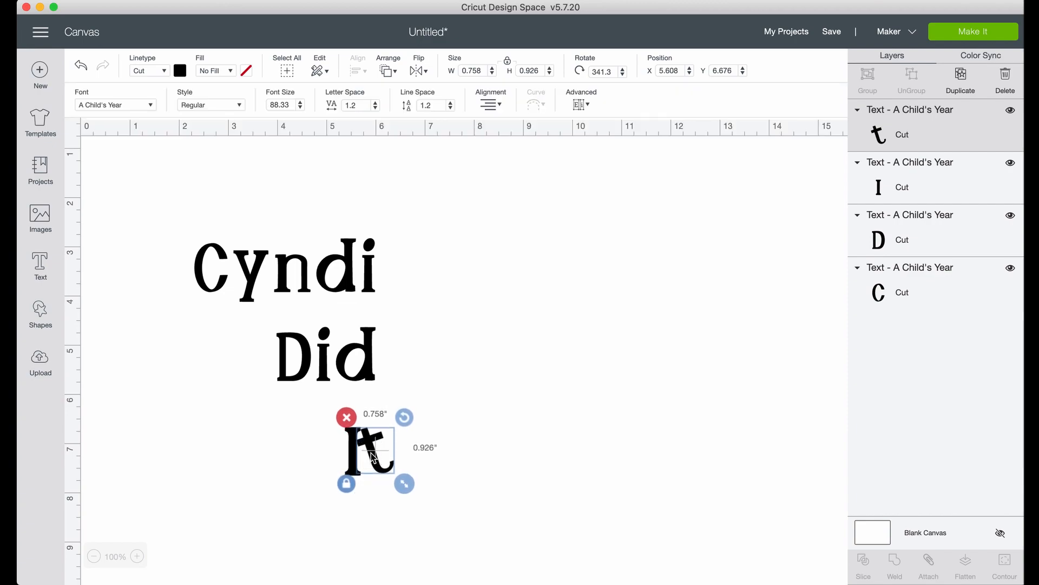
{"action": "key", "text": "super+z"}
{"action": "key", "text": "super+z"}
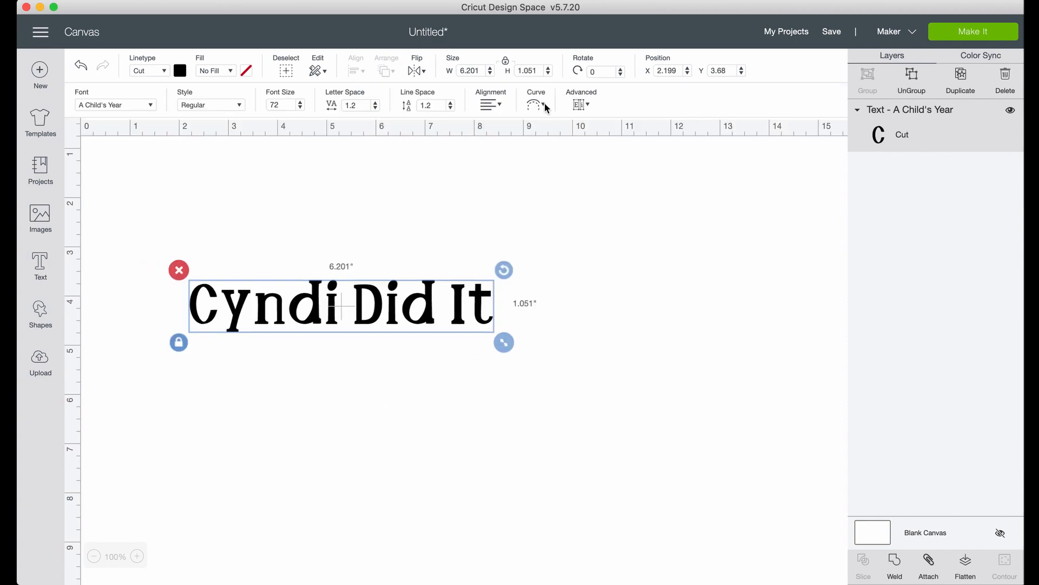
Step: Curve the single-line text upward to a diameter of about 7.026 and set the exact diameter to 5
{"action": "left_click", "coordinate": [545, 106]}
{"action": "left_click_drag", "start_coordinate": [509, 145], "coordinate": [556, 155]}
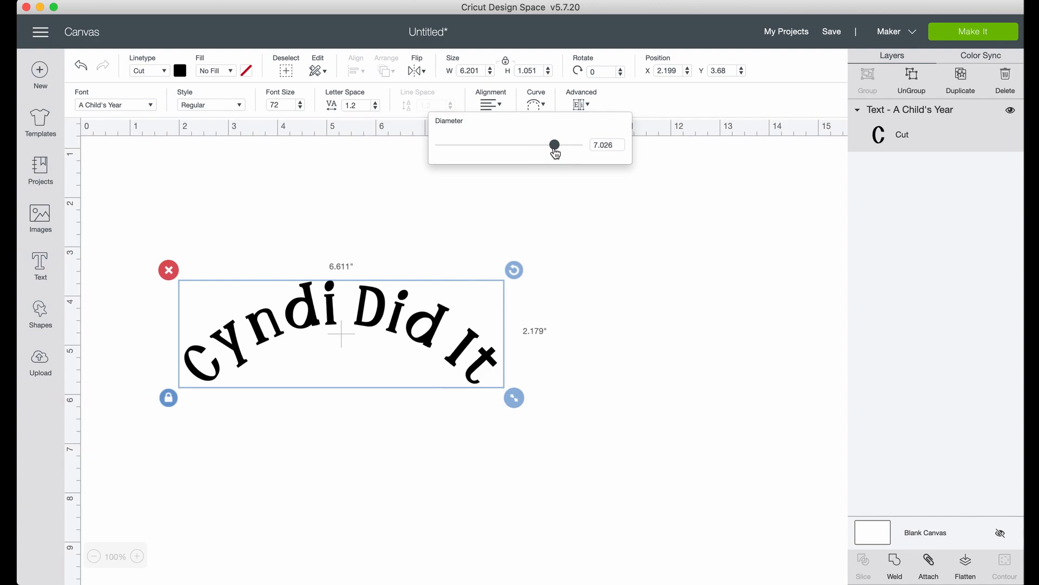
{"action": "double_click", "coordinate": [606, 144]}
{"action": "type", "text": "8"}
{"action": "key", "text": "BackSpace"}
{"action": "type", "text": "5"}
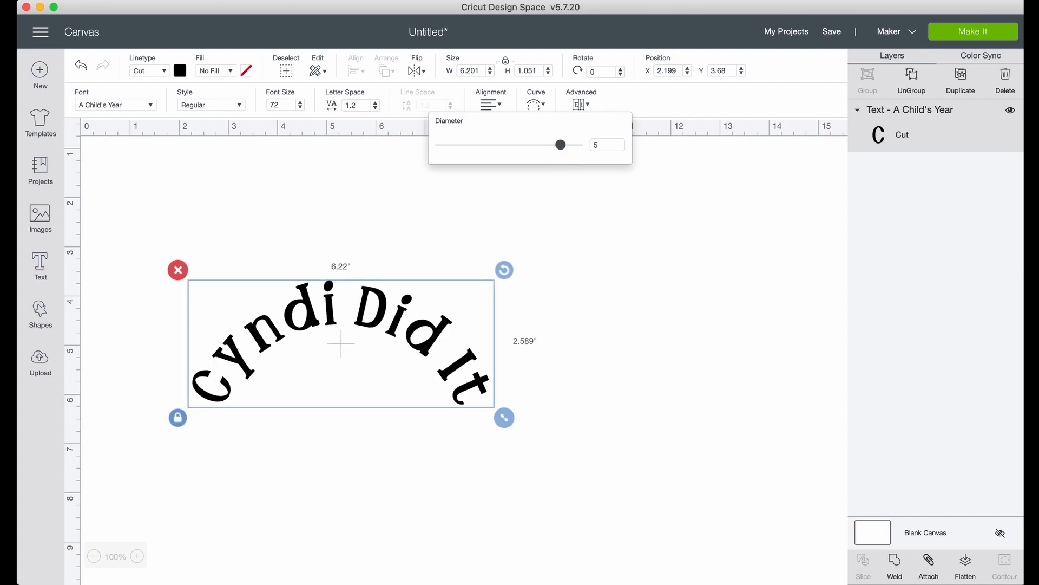
Step: Curve the text downward to a diameter of about -4.353 and change the diameter to 25
{"action": "left_click_drag", "start_coordinate": [561, 144], "coordinate": [455, 155]}
{"action": "left_click_drag", "start_coordinate": [617, 145], "coordinate": [584, 148]}
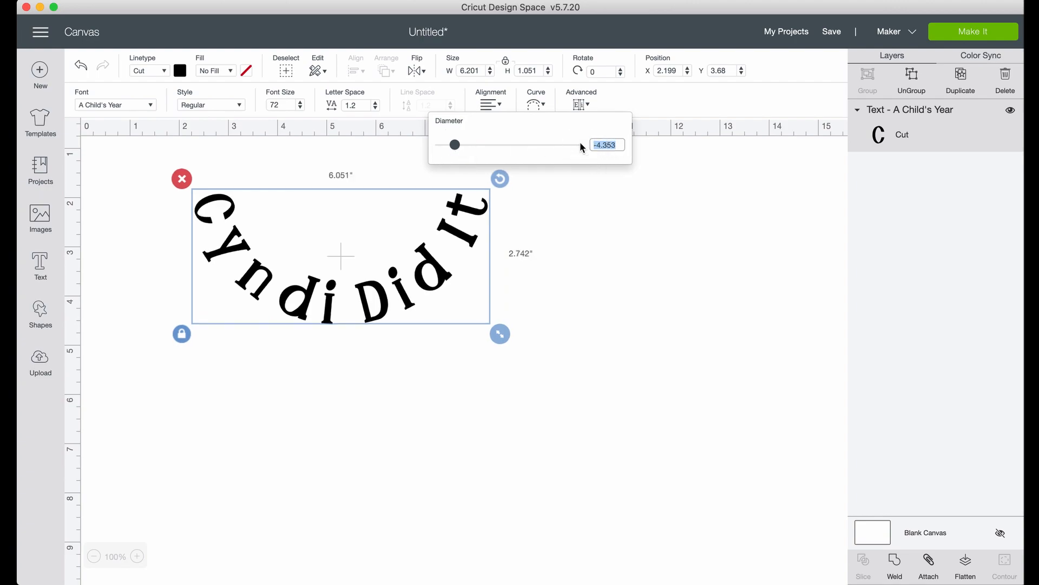
{"action": "type", "text": "25"}
{"action": "key", "text": "Return"}
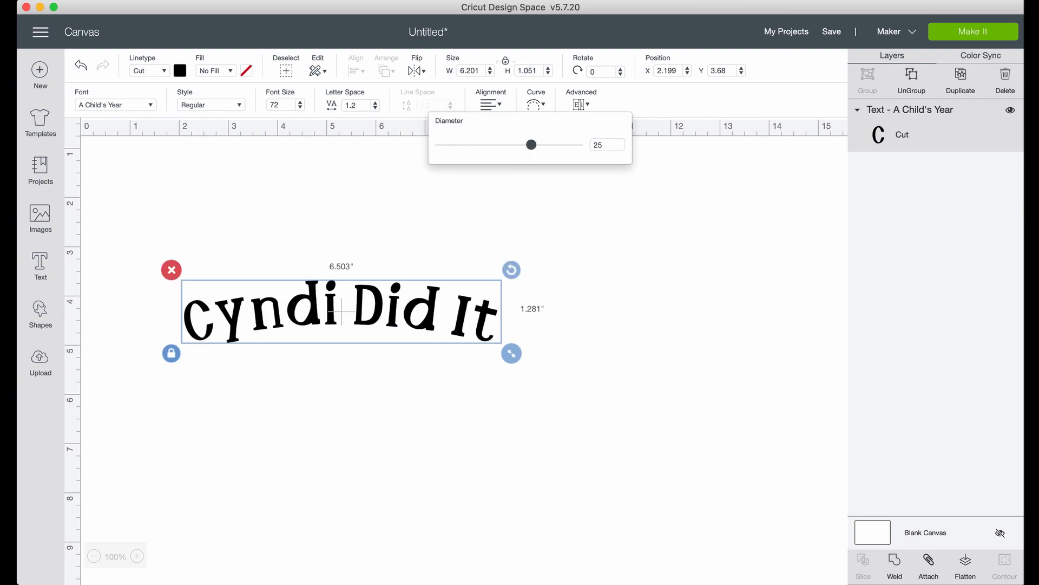
Step: Set the text's curve diameter to 5 and move the curved text slightly upward on the canvas
{"action": "left_click", "coordinate": [603, 143]}
{"action": "key", "text": "BackSpace"}
{"action": "key", "text": "BackSpace"}
{"action": "type", "text": "5"}
{"action": "key", "text": "Return"}
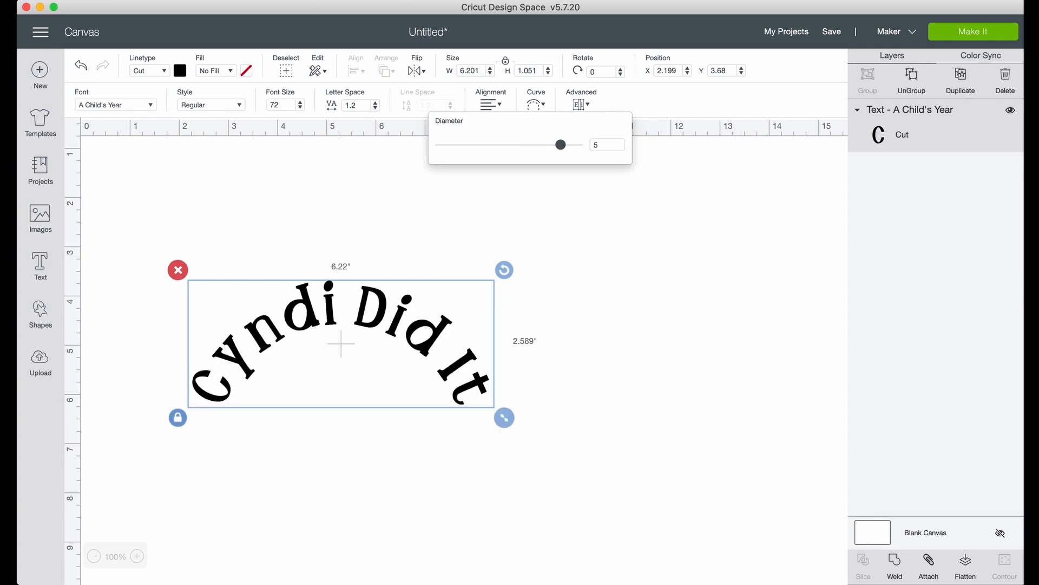
{"action": "left_click", "coordinate": [401, 290]}
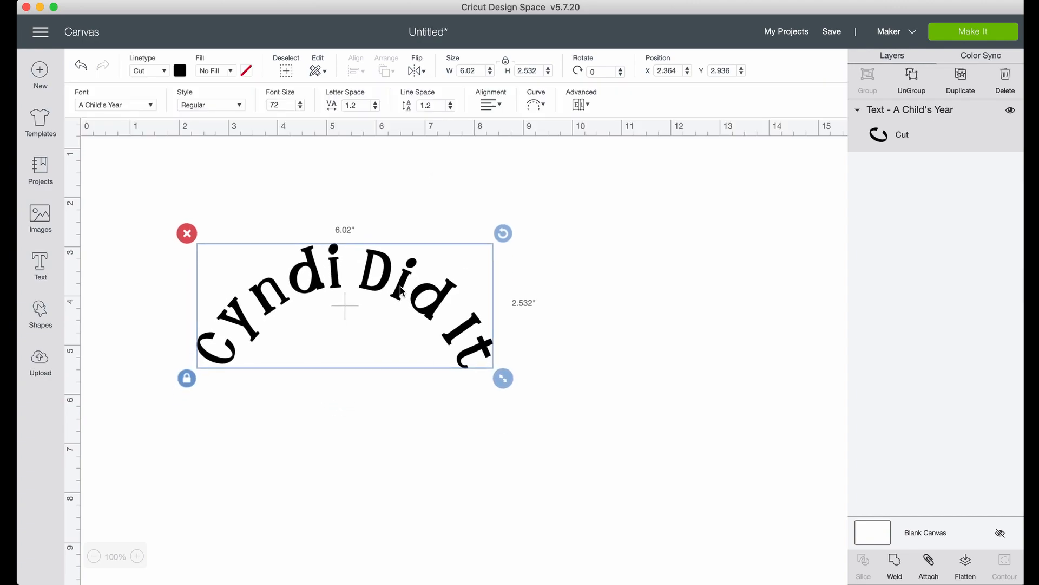
Step: Insert a heart shape about 3.28 inches wide and centre it beneath the curved text
{"action": "left_click", "coordinate": [41, 312]}
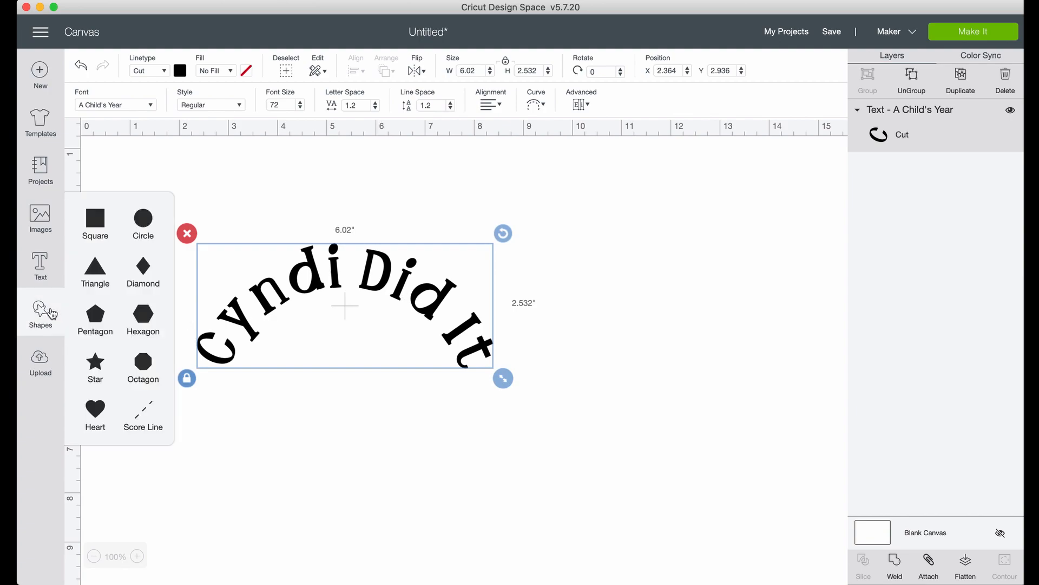
{"action": "left_click", "coordinate": [95, 422]}
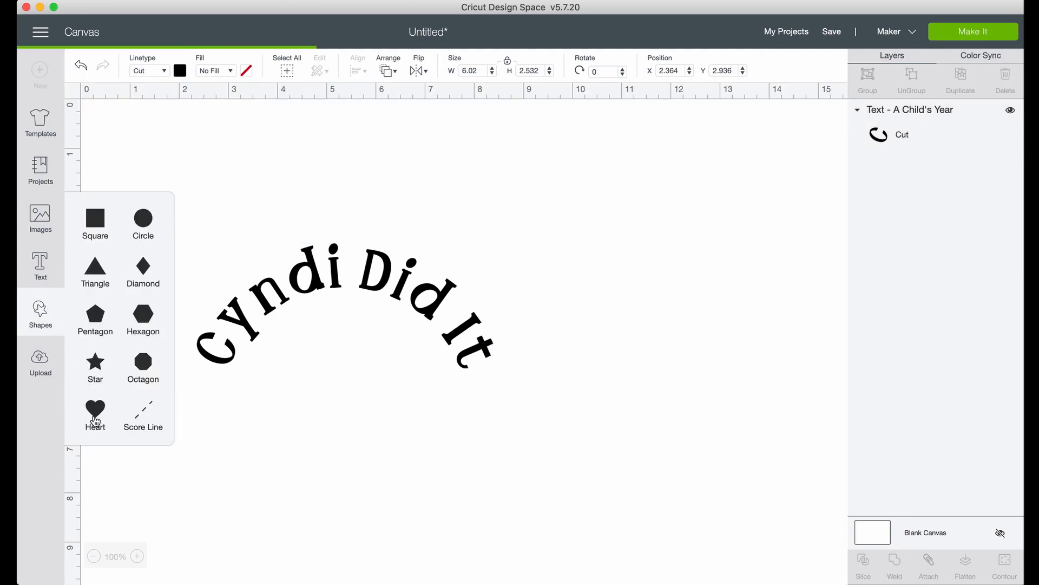
{"action": "left_click_drag", "start_coordinate": [250, 267], "coordinate": [336, 383]}
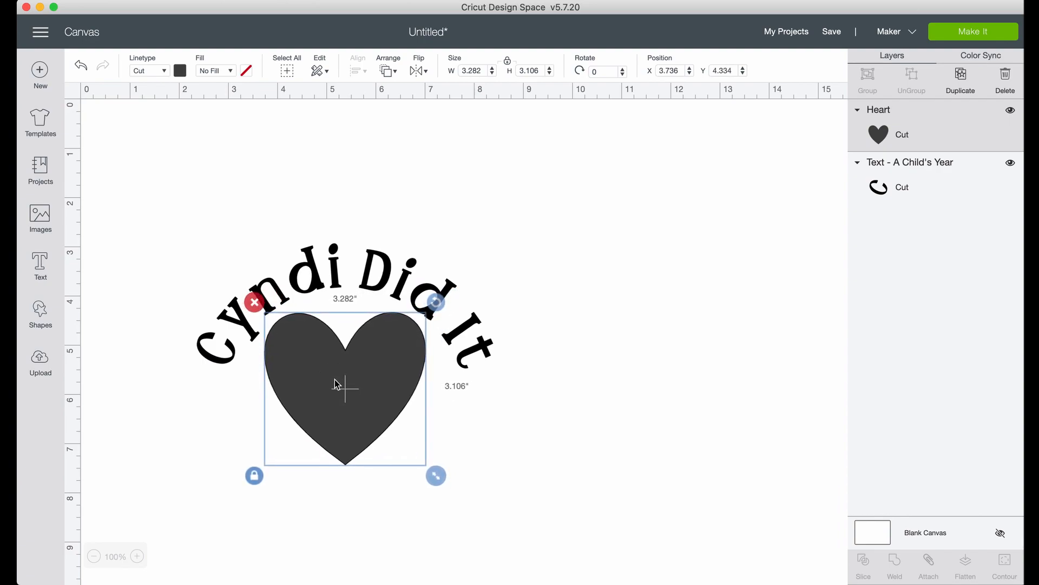
{"action": "left_click", "coordinate": [606, 377]}
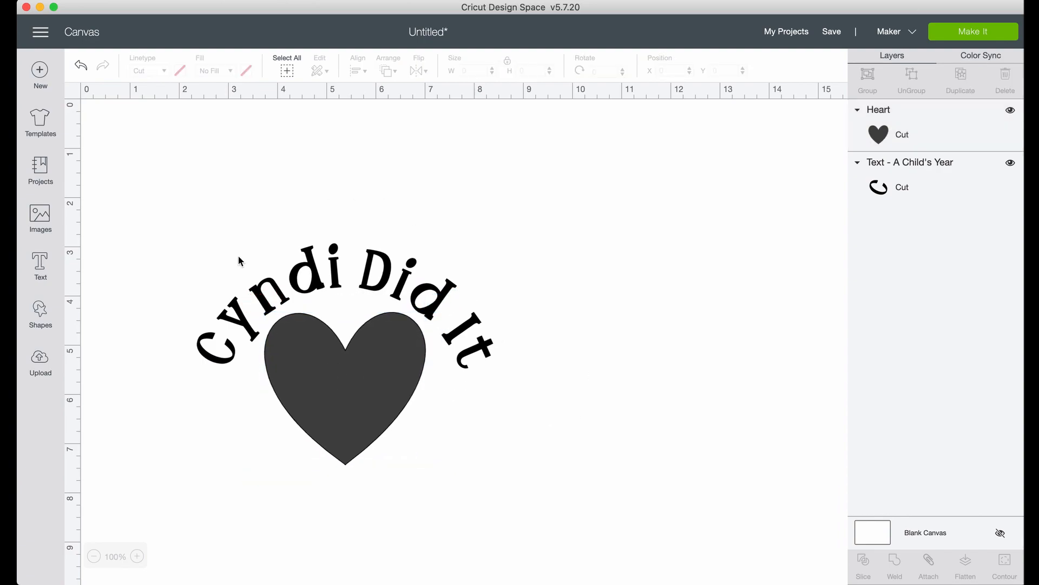
Step: Duplicate the curved text and set the copy's curve diameter to -5
{"action": "left_click", "coordinate": [385, 279]}
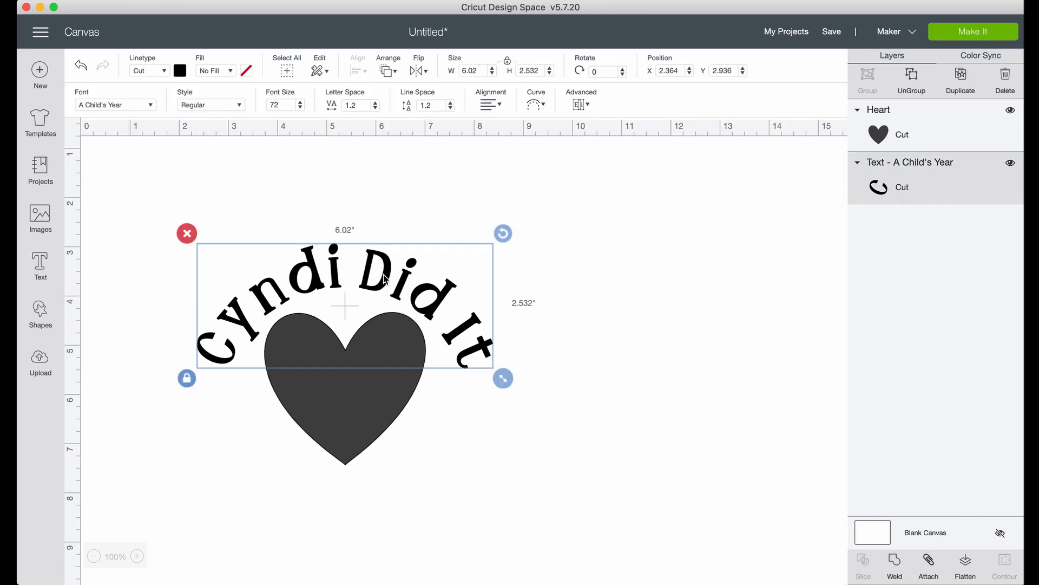
{"action": "left_click", "coordinate": [961, 76]}
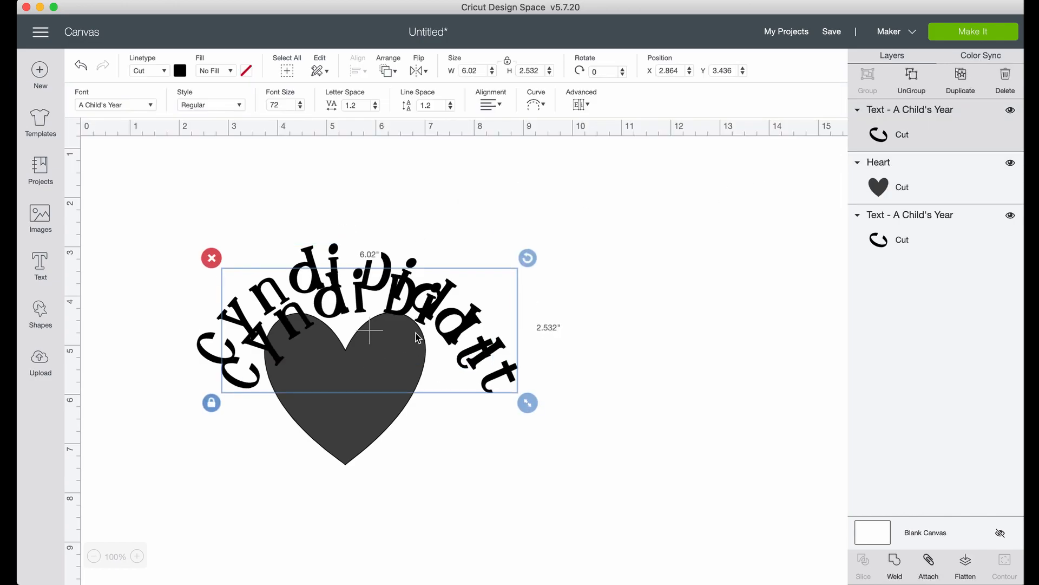
{"action": "left_click", "coordinate": [544, 105]}
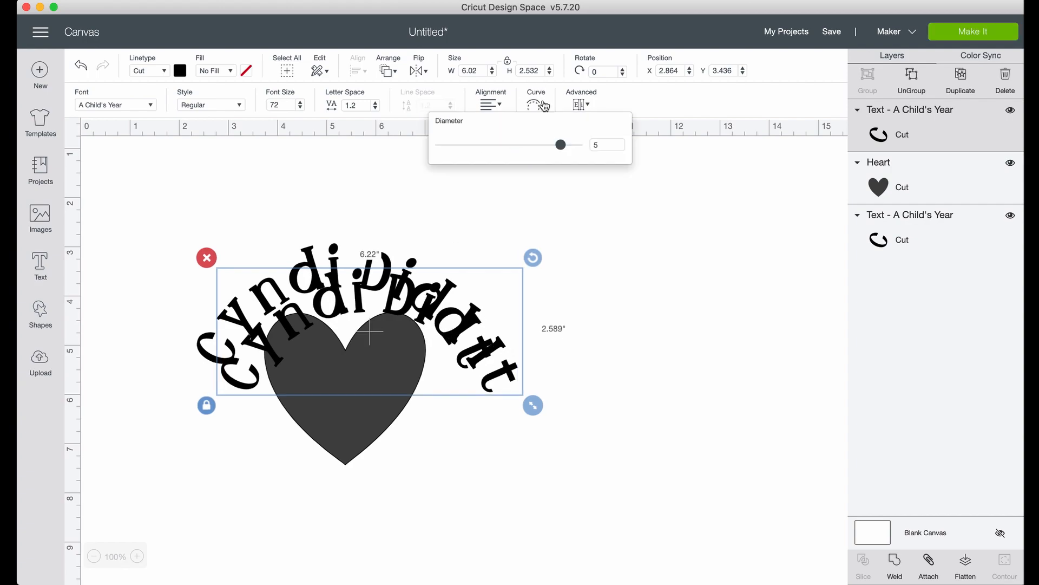
{"action": "left_click", "coordinate": [593, 145]}
{"action": "type", "text": "-"}
{"action": "key", "text": "Return"}
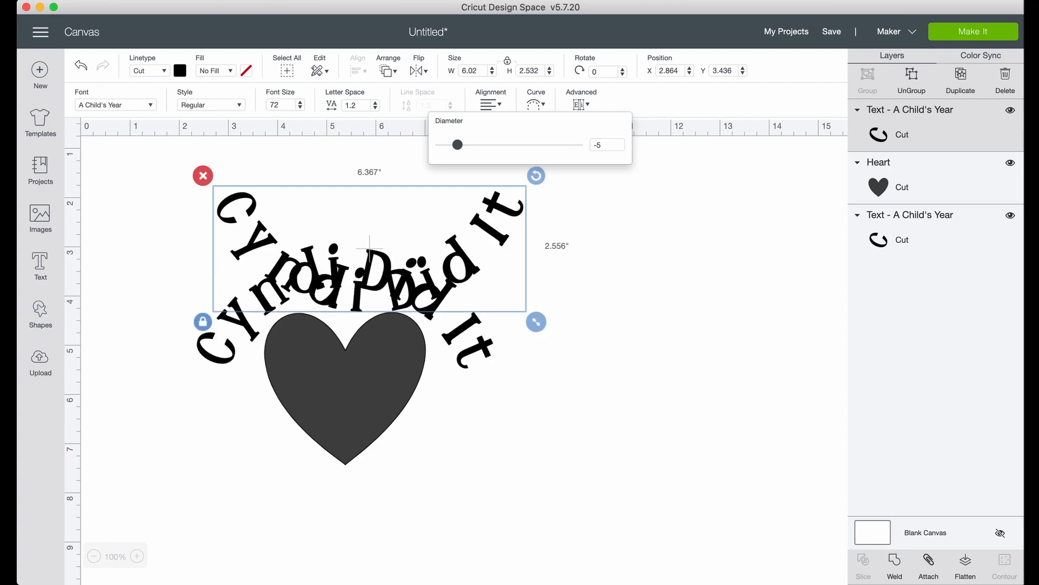
Step: Move the downward-curved text copy below the heart so both texts form a circle around it
{"action": "left_click", "coordinate": [489, 234]}
{"action": "key", "text": "super+z"}
{"action": "left_click", "coordinate": [457, 348]}
{"action": "left_click", "coordinate": [702, 247]}
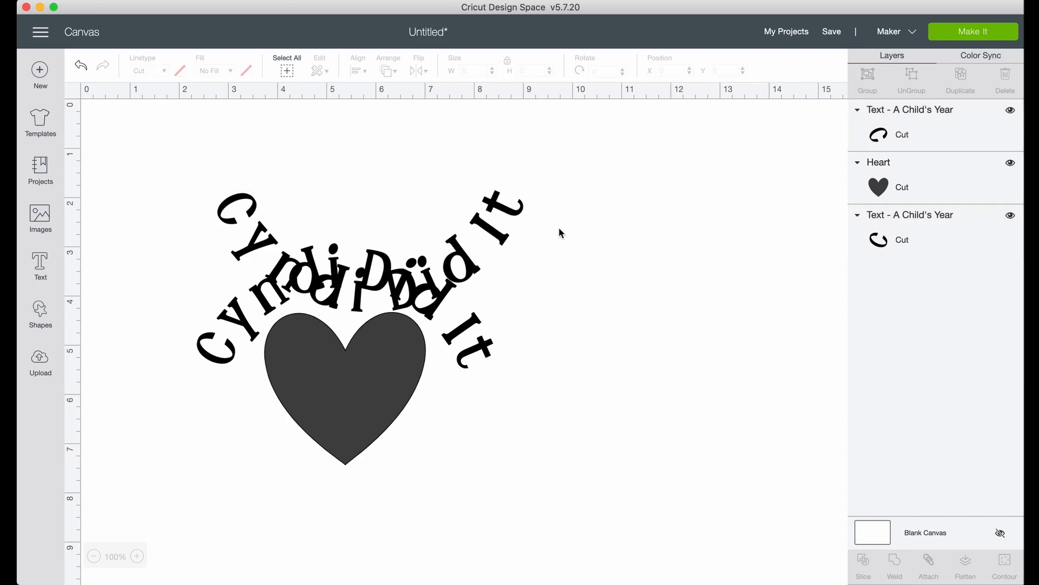
{"action": "left_click_drag", "start_coordinate": [492, 205], "coordinate": [470, 418]}
{"action": "left_click", "coordinate": [461, 535]}
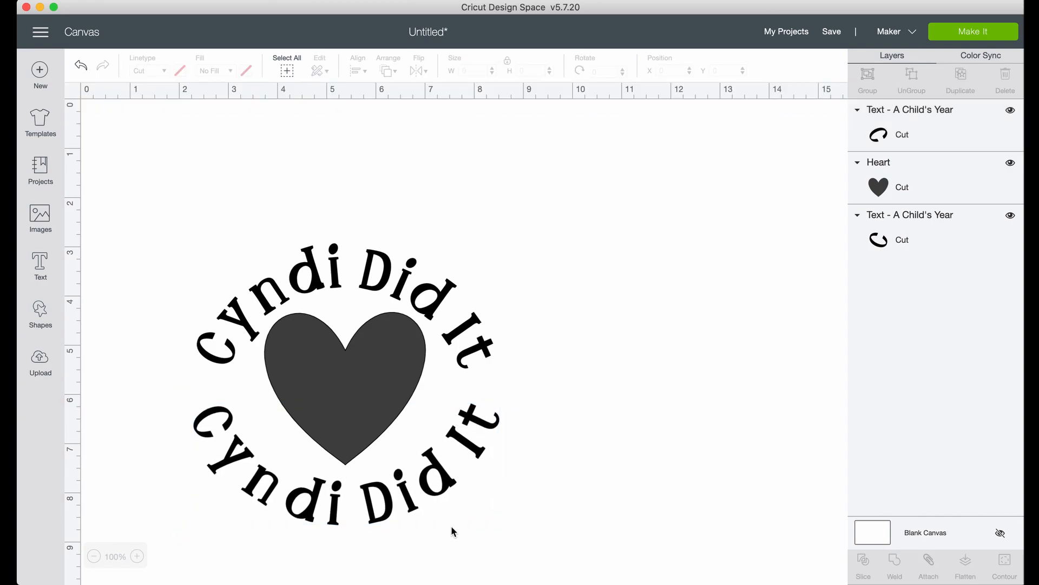
Step: Delete the downward-curved text copy and the heart
{"action": "left_click", "coordinate": [442, 488]}
{"action": "key", "text": "Delete"}
{"action": "left_click", "coordinate": [372, 378]}
{"action": "key", "text": "Delete"}
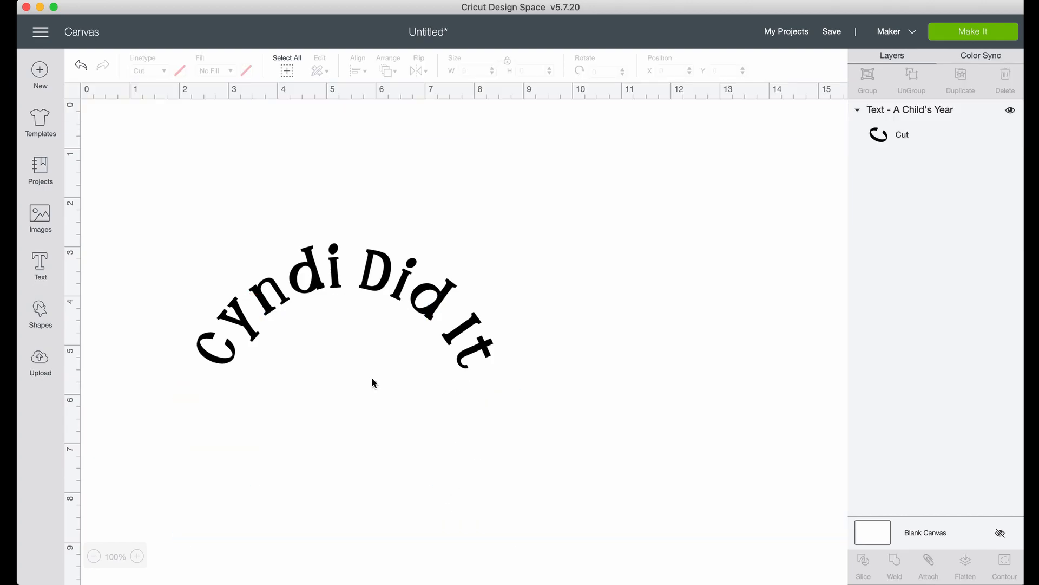
Step: Straighten the remaining curved text by setting its curve diameter to 0
{"action": "left_click", "coordinate": [389, 286]}
{"action": "left_click", "coordinate": [544, 96]}
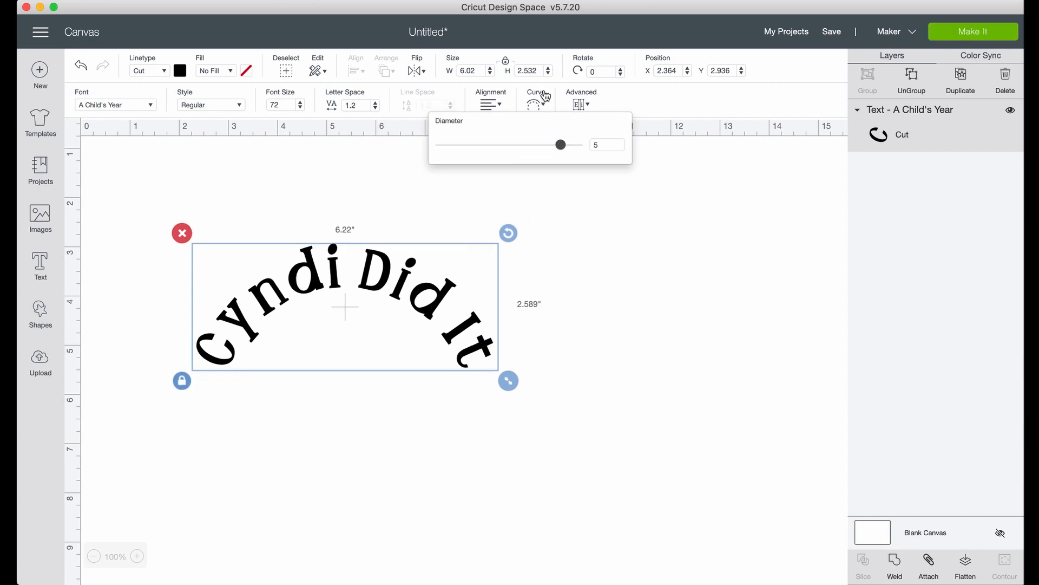
{"action": "type", "text": "0"}
{"action": "key", "text": "Return"}
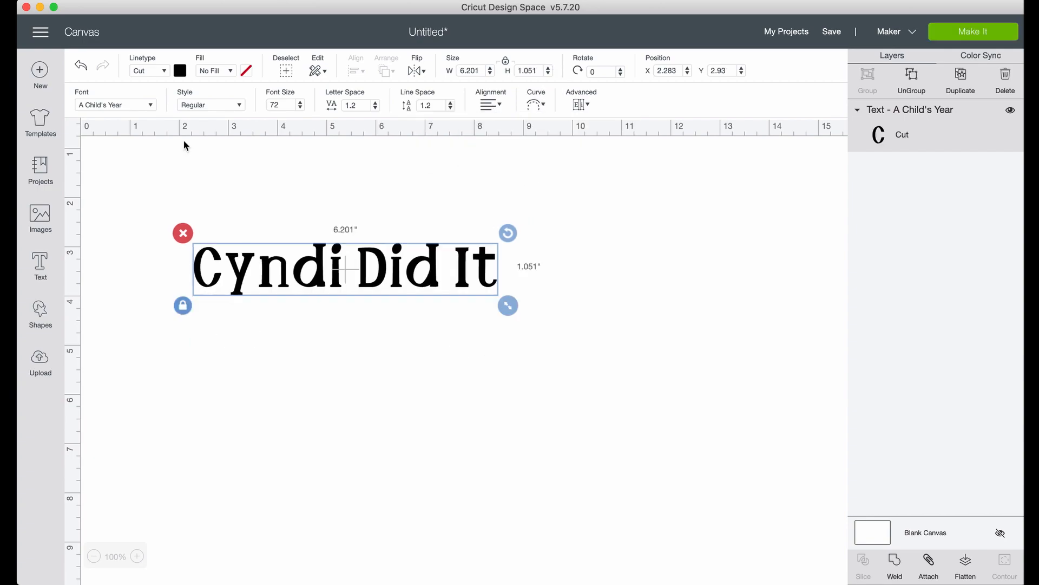
Step: Change the text's linetype to Draw and its style to Writing for single-line lettering
{"action": "left_click", "coordinate": [164, 72]}
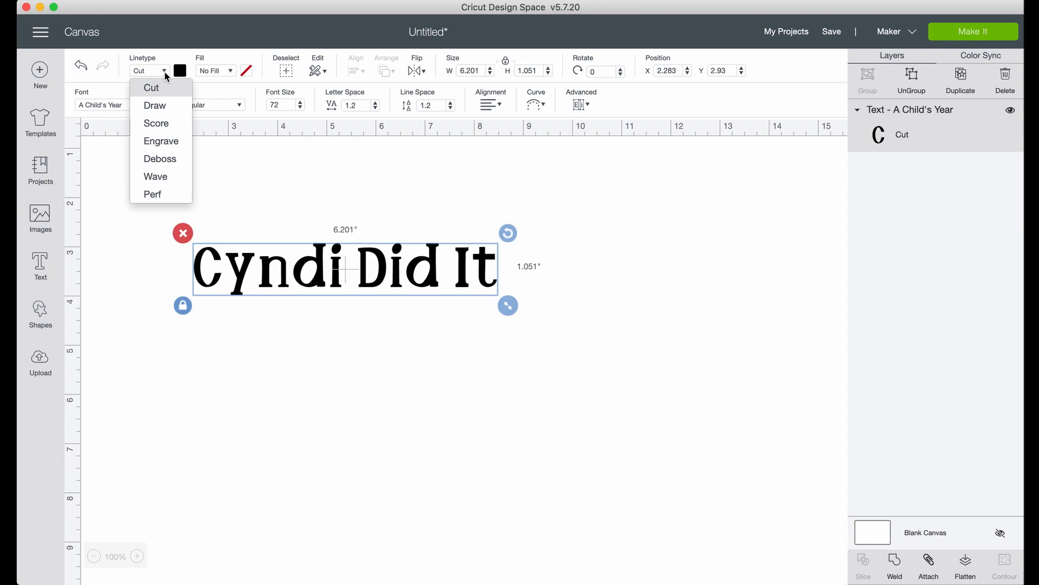
{"action": "left_click", "coordinate": [162, 106]}
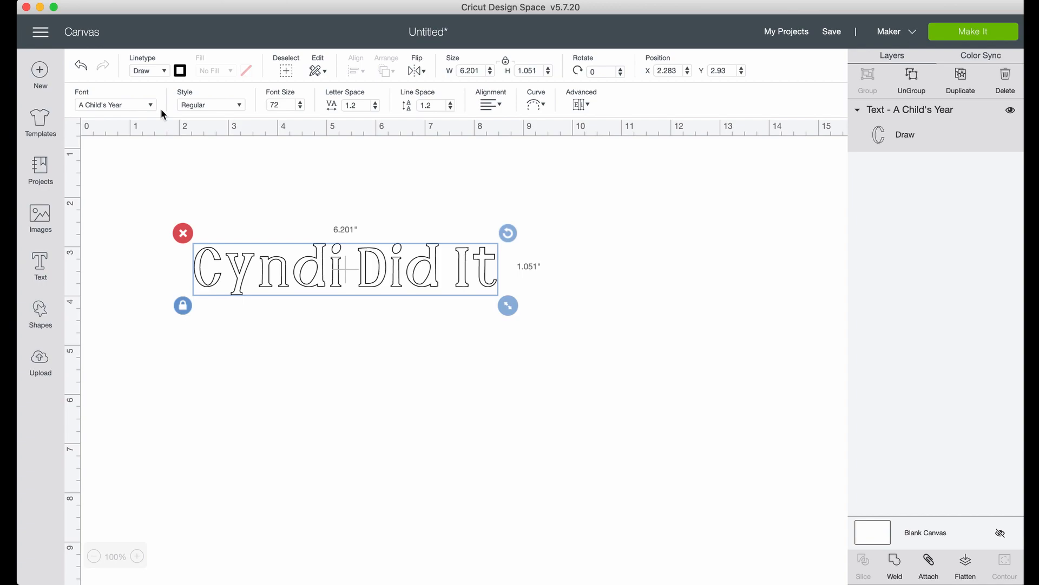
{"action": "left_click", "coordinate": [203, 107]}
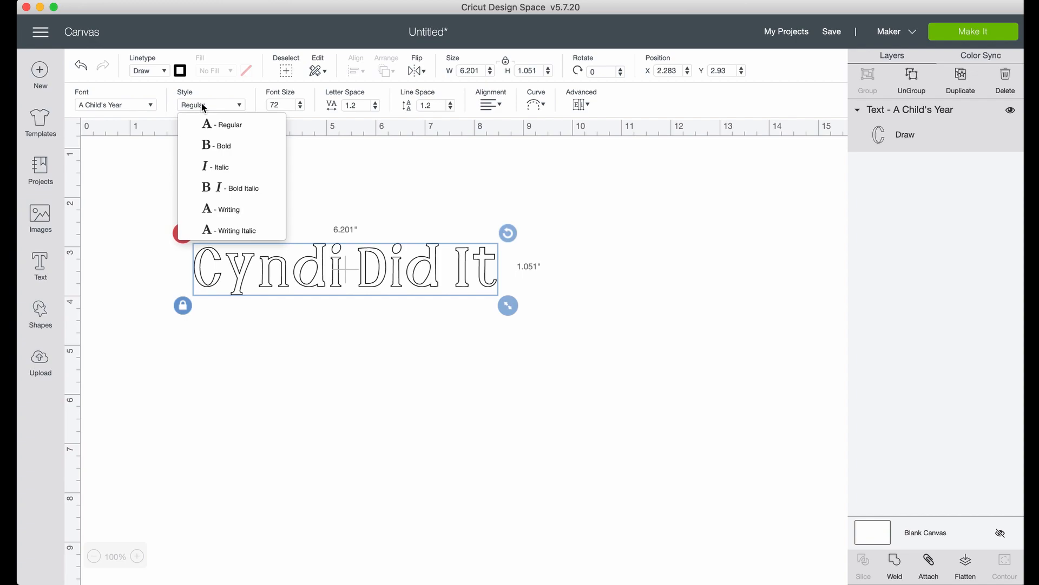
{"action": "left_click", "coordinate": [219, 210]}
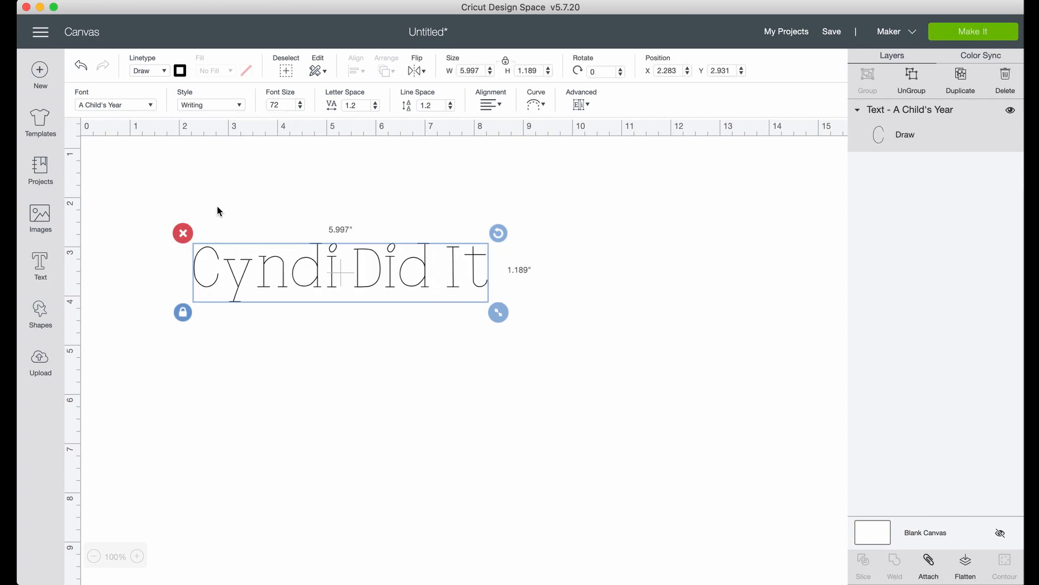
Step: Switch the text back to the Regular style and try the Score and Engrave linetypes on it
{"action": "left_click", "coordinate": [241, 106]}
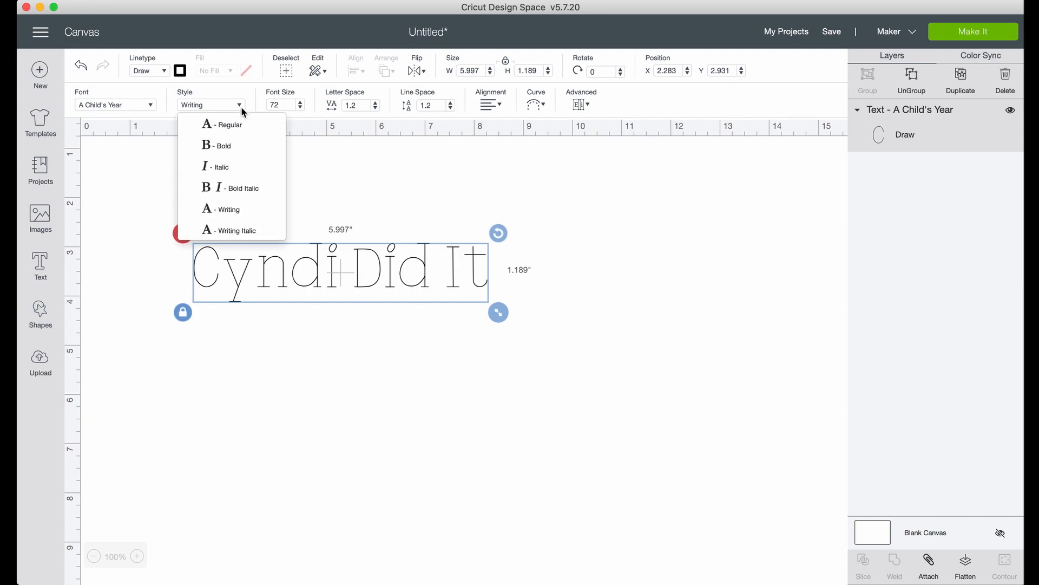
{"action": "left_click", "coordinate": [240, 121]}
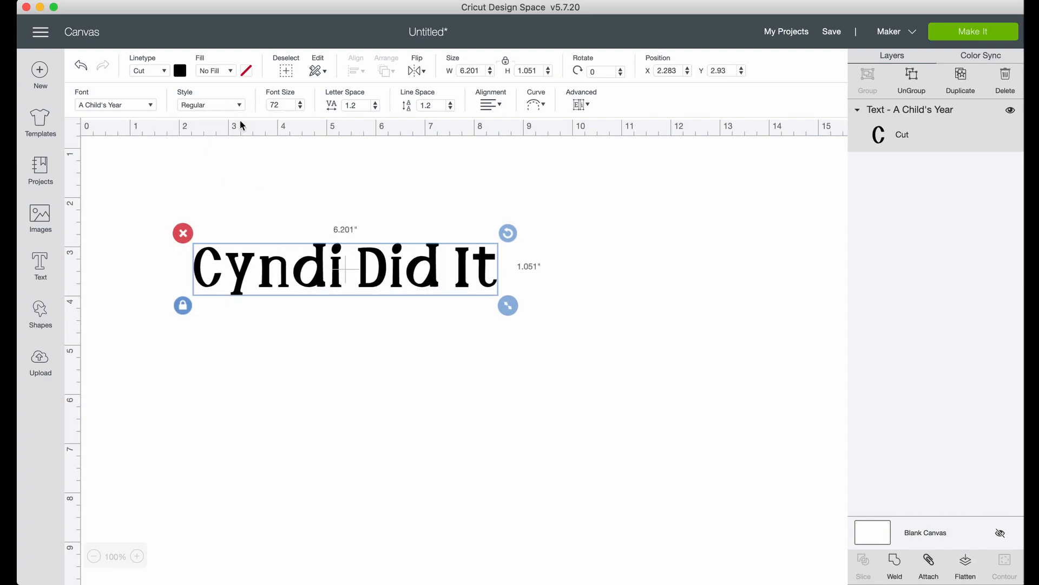
{"action": "left_click", "coordinate": [164, 70]}
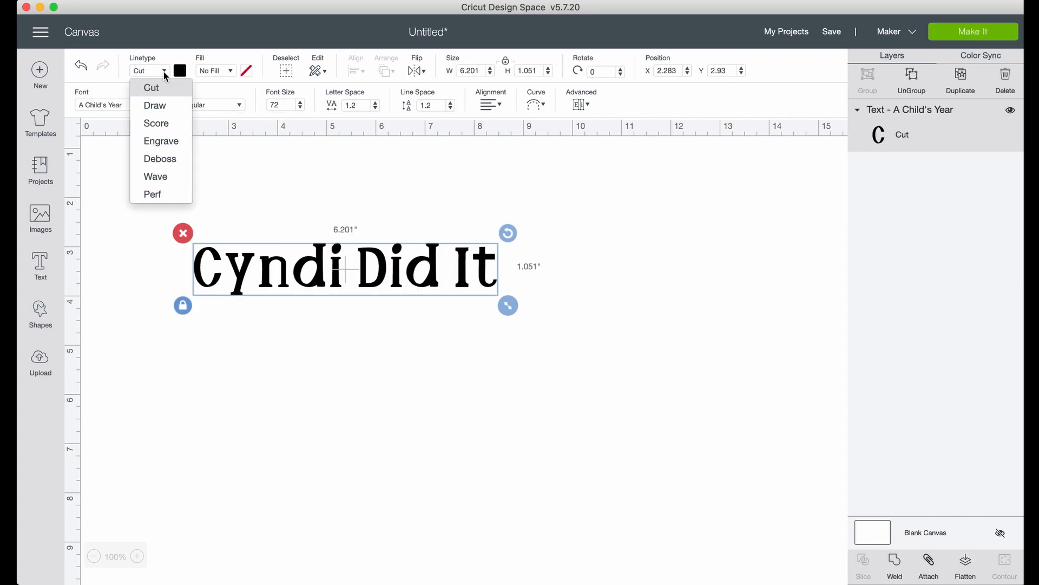
{"action": "left_click", "coordinate": [157, 123]}
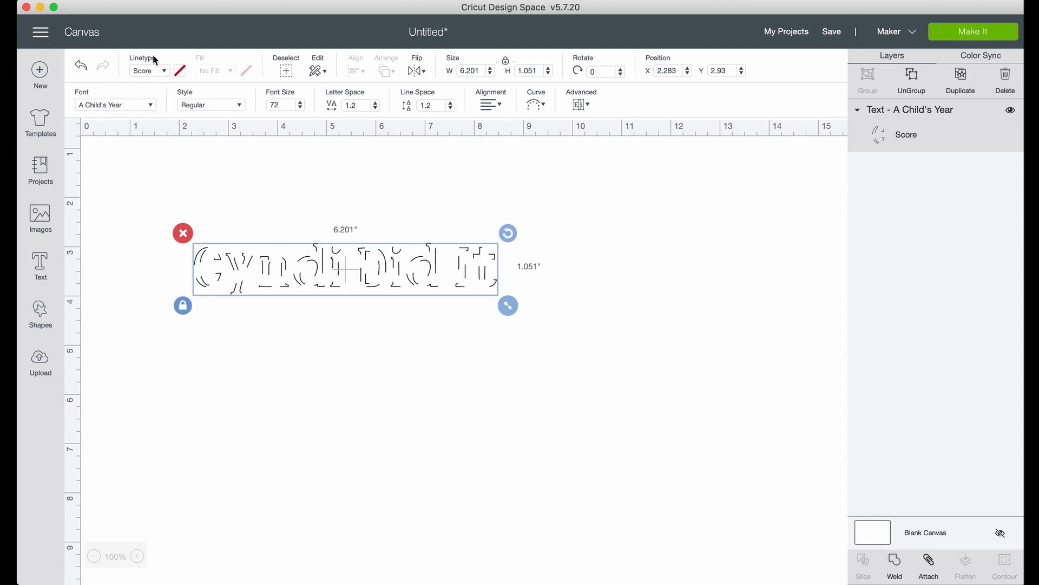
{"action": "left_click", "coordinate": [161, 70]}
{"action": "left_click", "coordinate": [165, 142]}
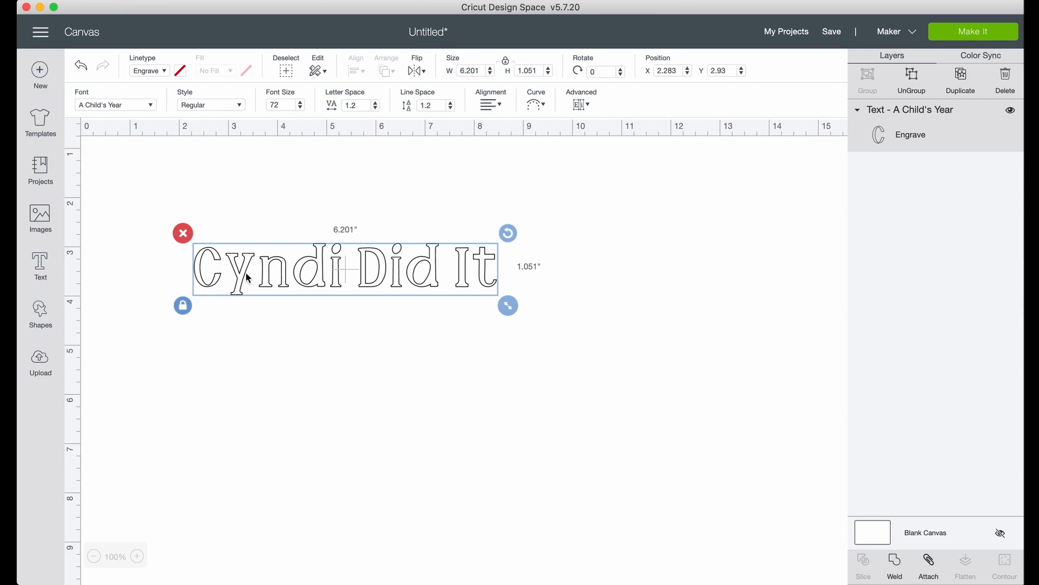
Step: Change the engraved text's style to Writing and set its linetype to Engrave again
{"action": "left_click", "coordinate": [240, 106]}
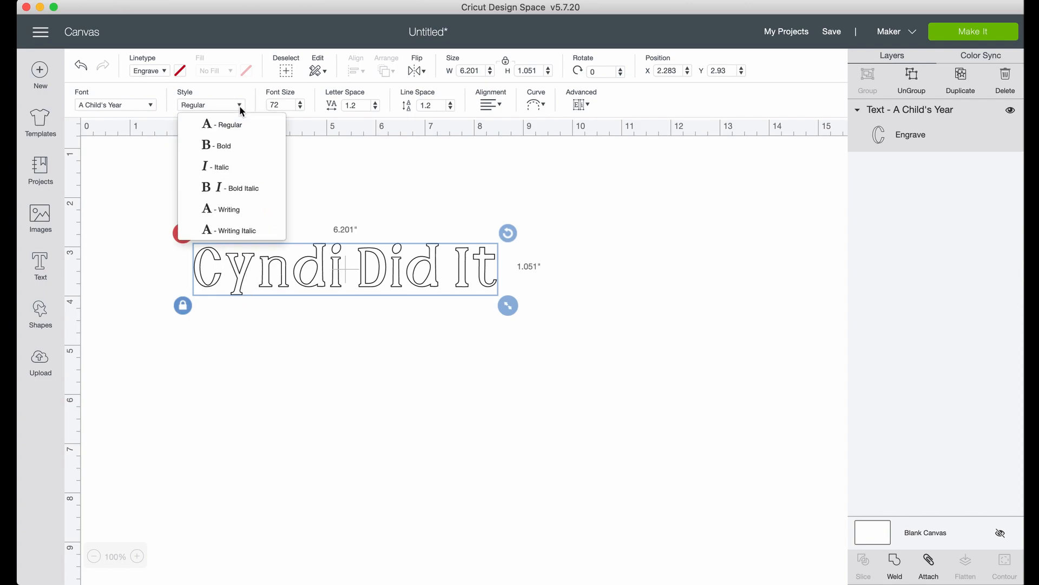
{"action": "left_click", "coordinate": [228, 208]}
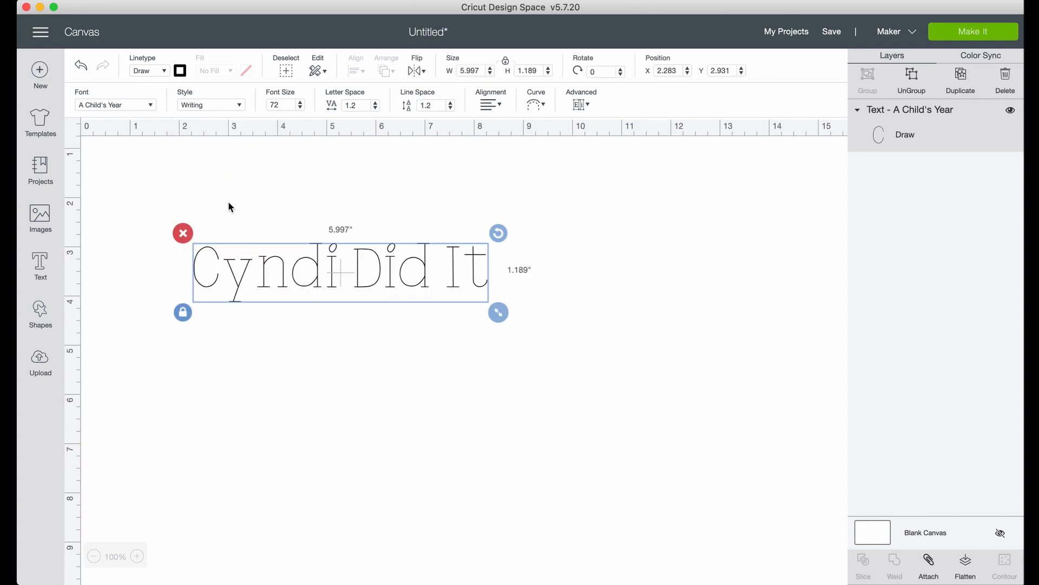
{"action": "left_click", "coordinate": [148, 71]}
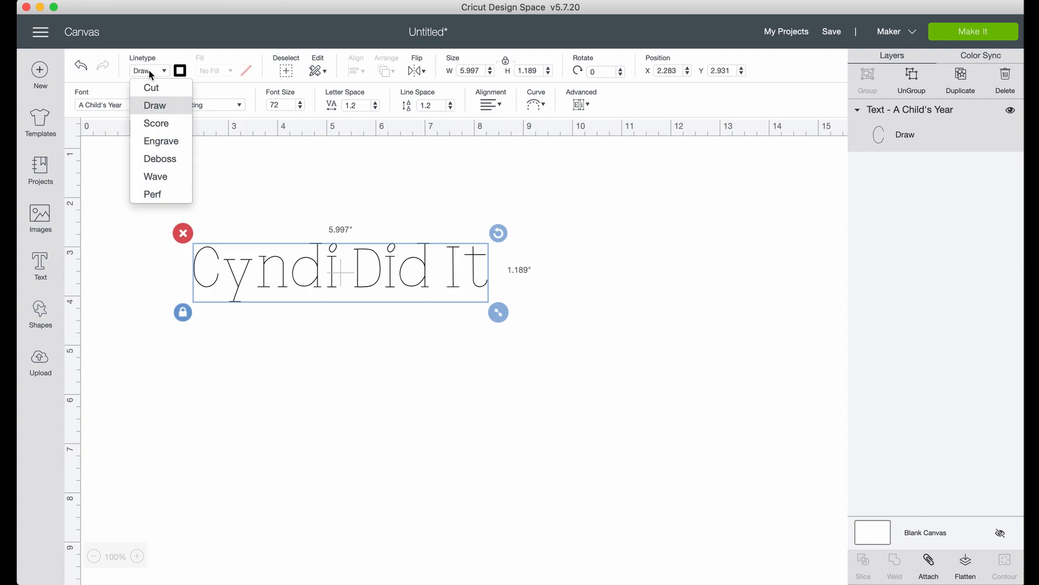
{"action": "left_click", "coordinate": [157, 140]}
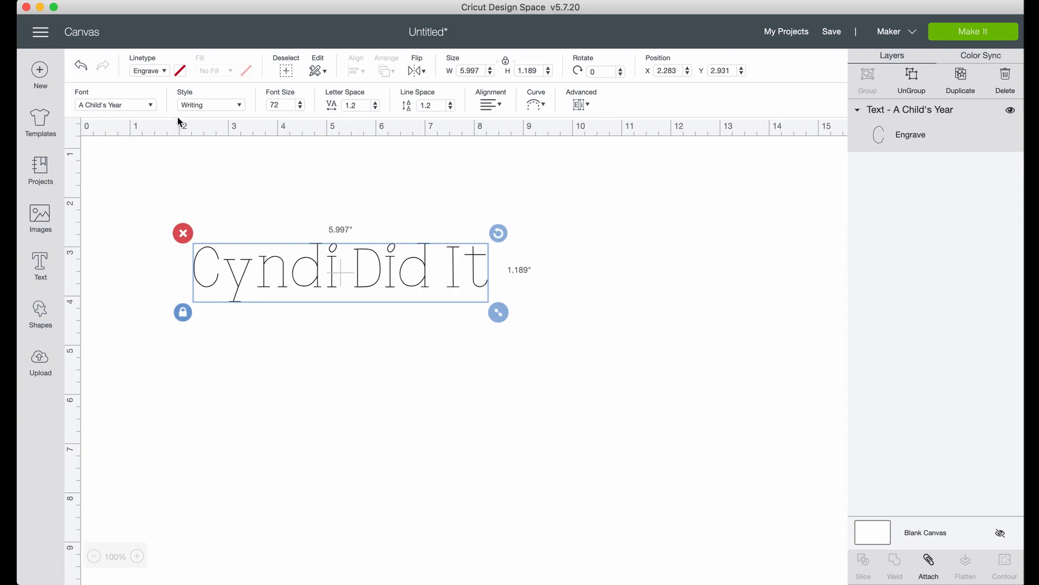
{"action": "left_click", "coordinate": [164, 71]}
{"action": "left_click", "coordinate": [164, 73]}
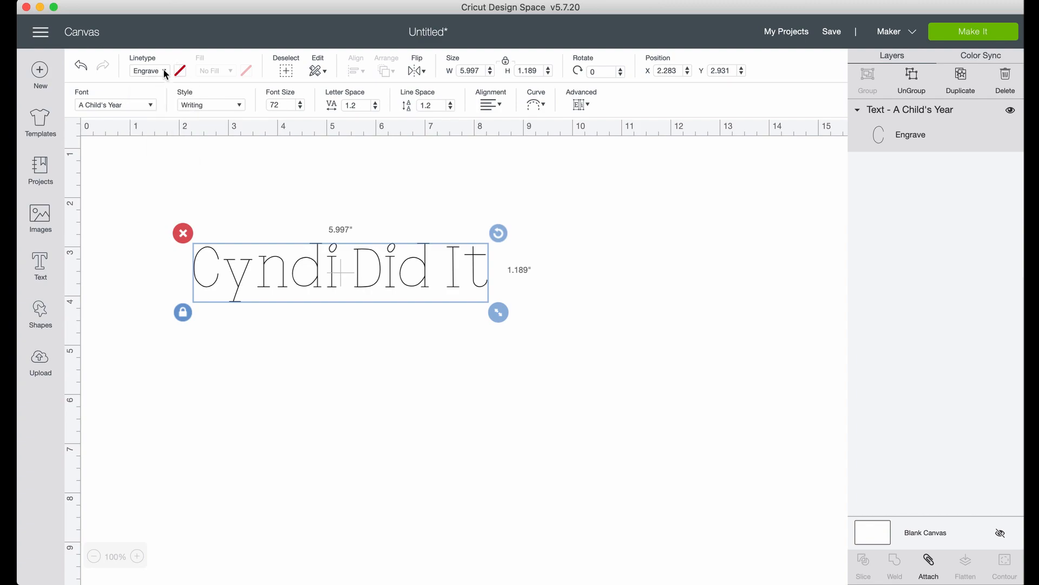
Step: Return the text's style to Regular and apply the Engrave linetype to it
{"action": "left_click", "coordinate": [242, 109]}
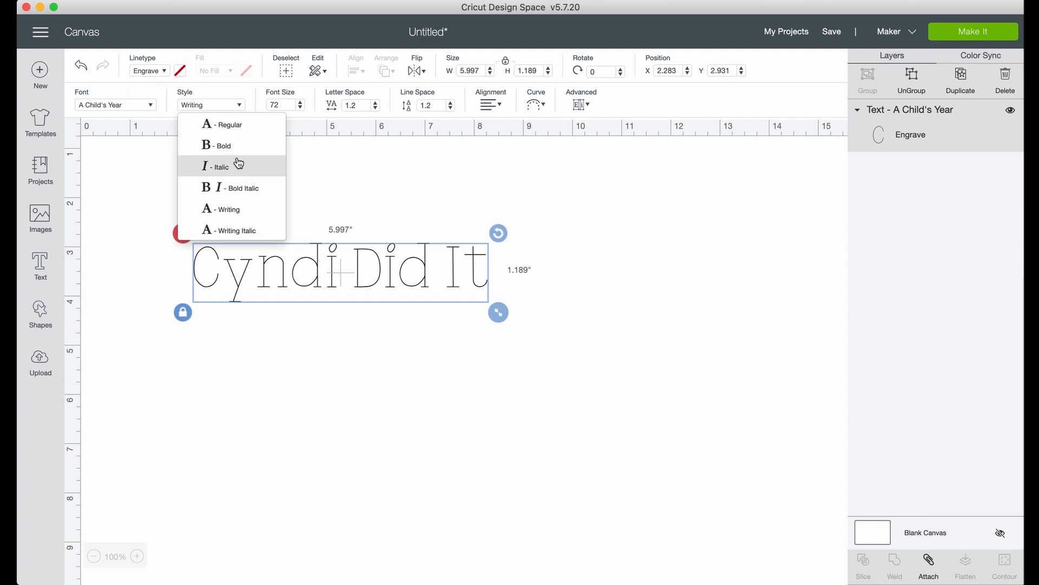
{"action": "left_click", "coordinate": [236, 127]}
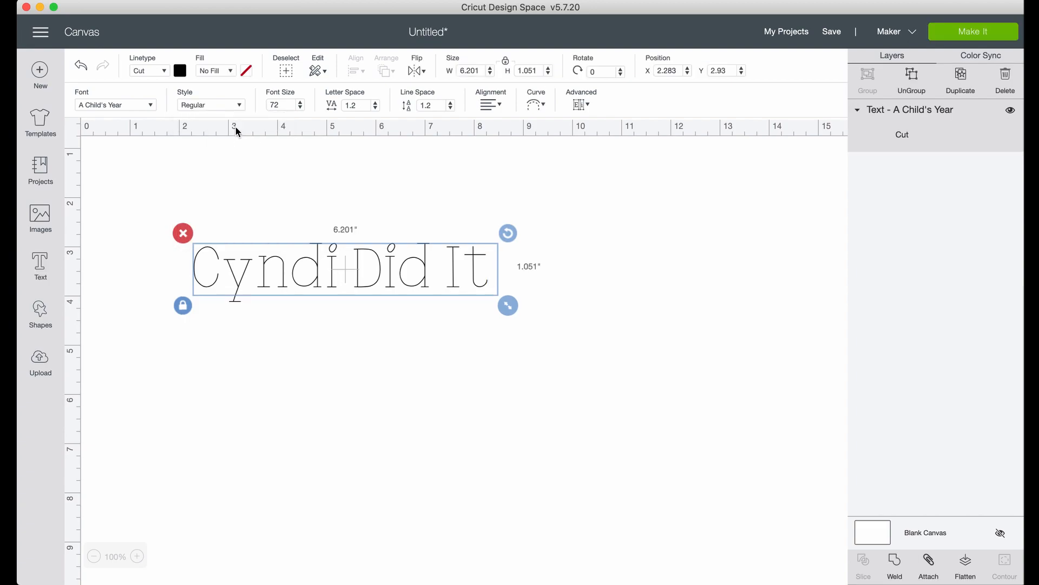
{"action": "left_click", "coordinate": [165, 71]}
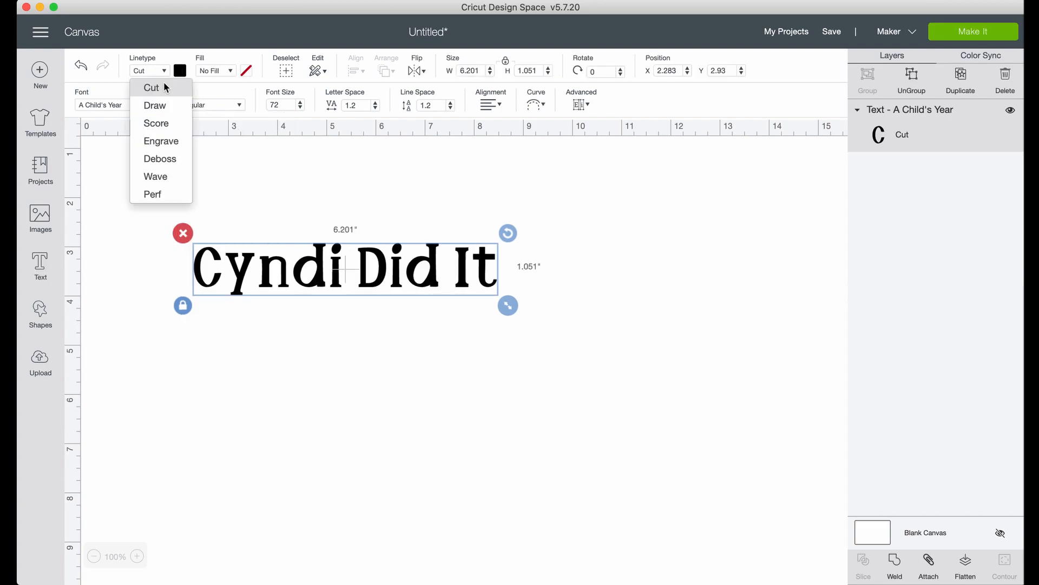
{"action": "left_click", "coordinate": [157, 140]}
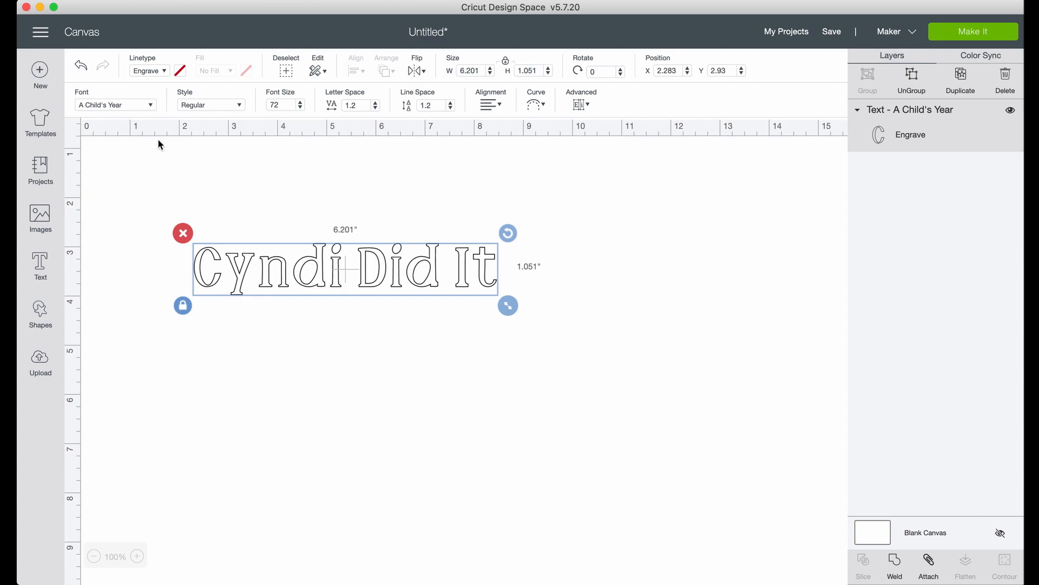
Step: Apply the Writing style to the text and set the linetype back to Engrave
{"action": "left_click", "coordinate": [207, 107]}
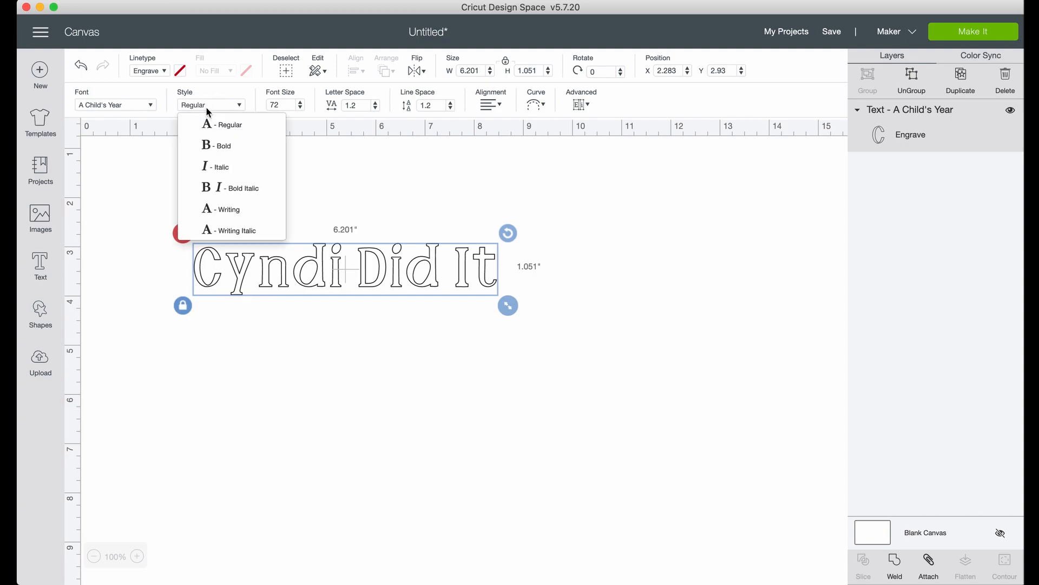
{"action": "left_click", "coordinate": [227, 208]}
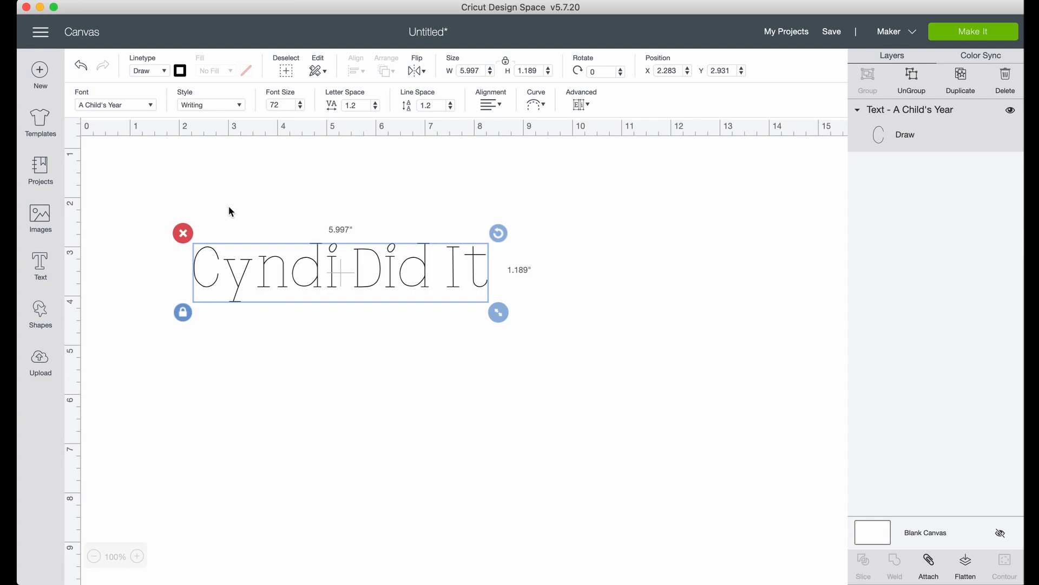
{"action": "left_click", "coordinate": [162, 72]}
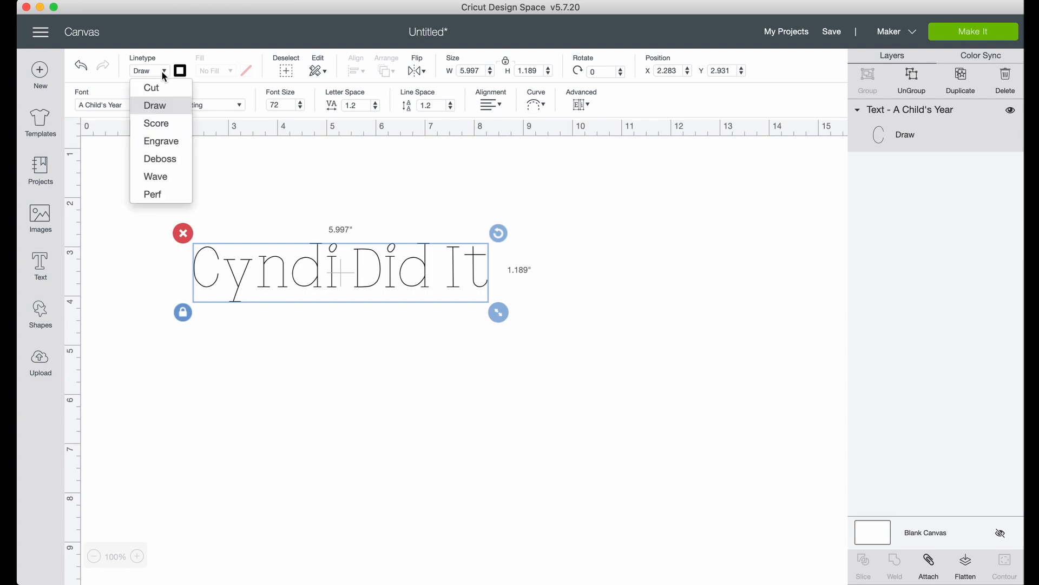
{"action": "left_click", "coordinate": [159, 142]}
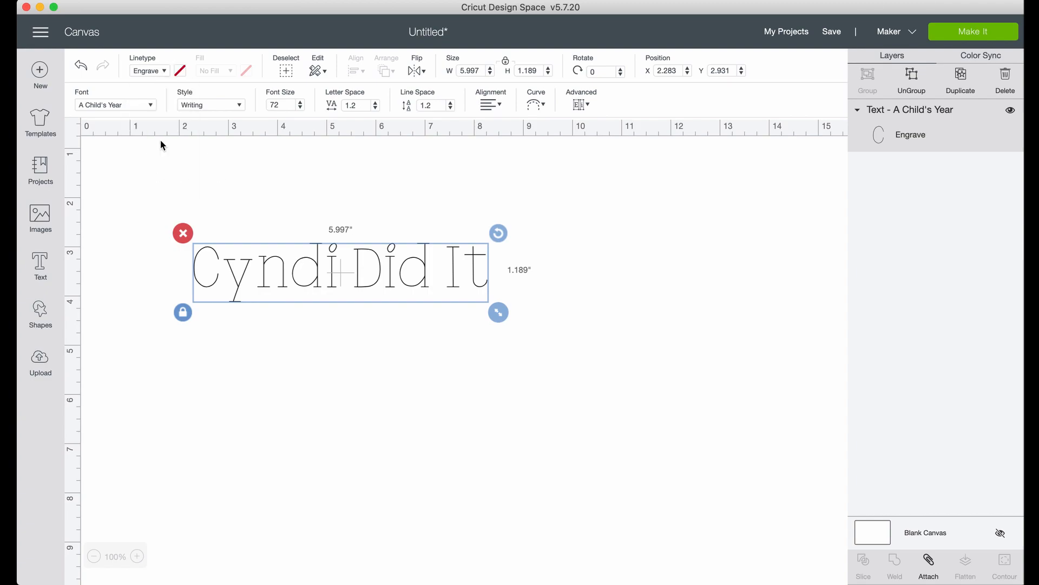
Step: Set the text's linetype to Cut and its style to Regular
{"action": "left_click", "coordinate": [164, 70]}
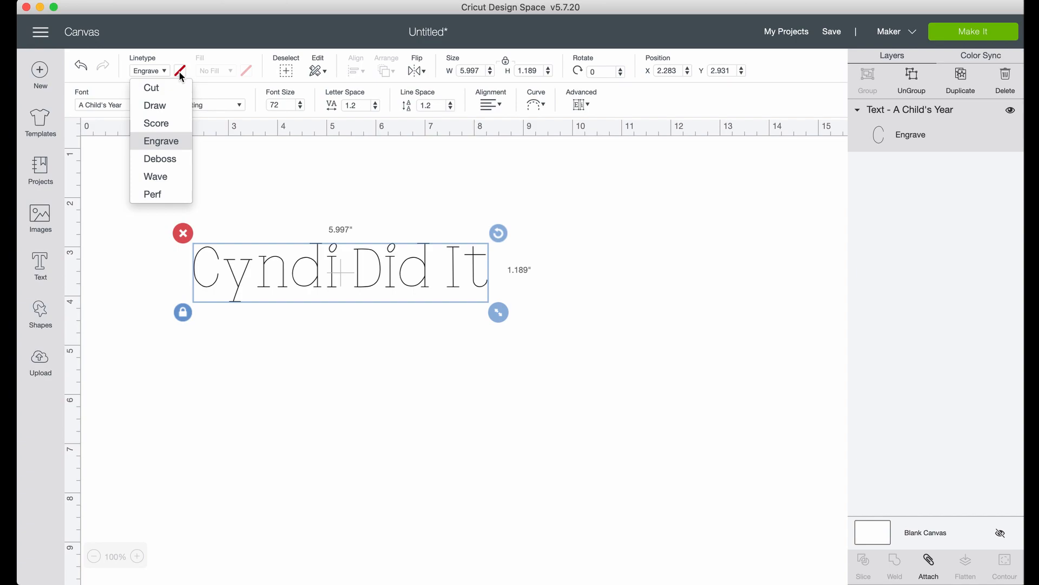
{"action": "left_click", "coordinate": [170, 88]}
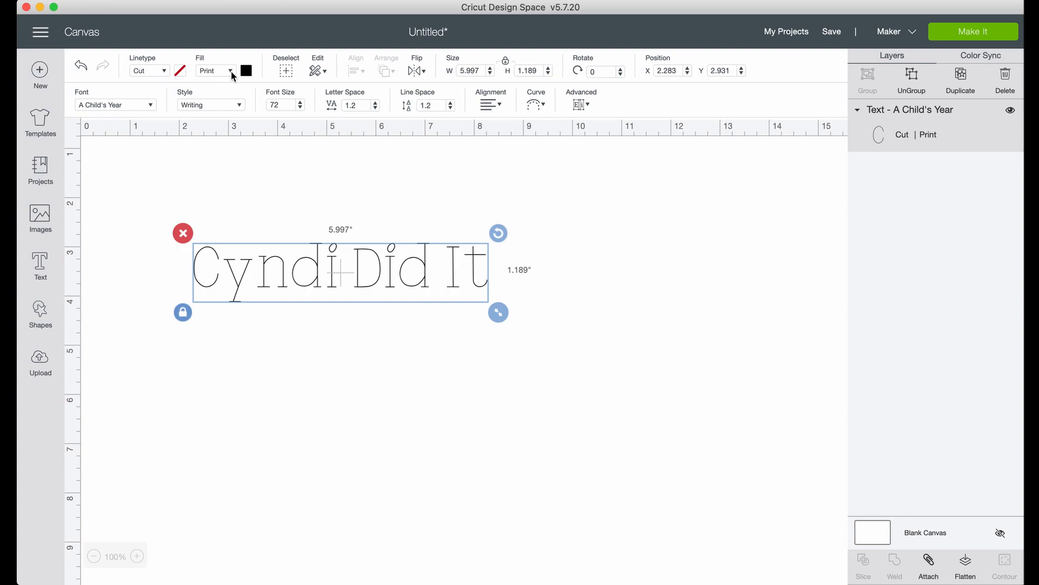
{"action": "left_click", "coordinate": [240, 106]}
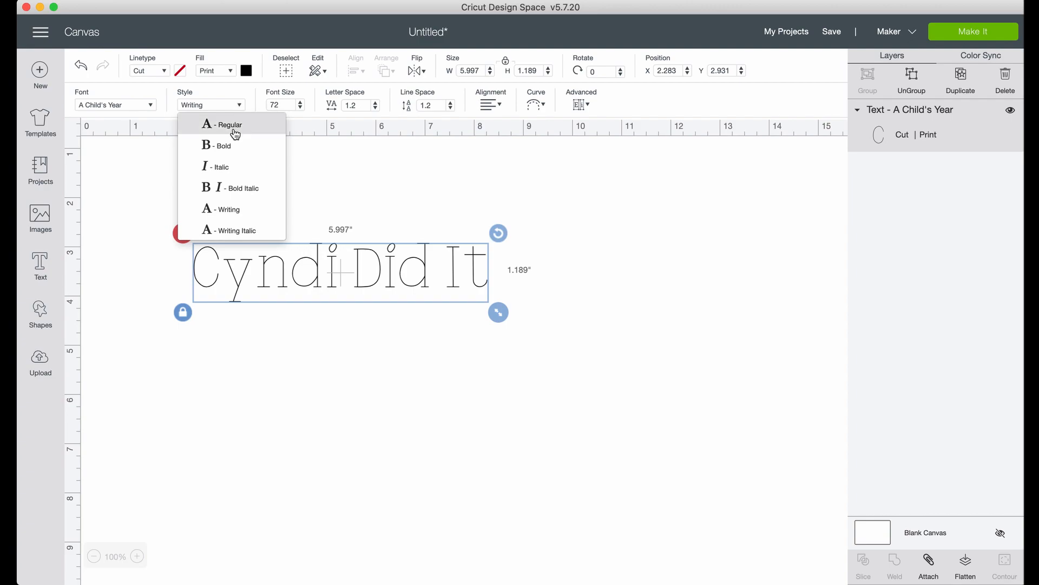
{"action": "left_click", "coordinate": [233, 130]}
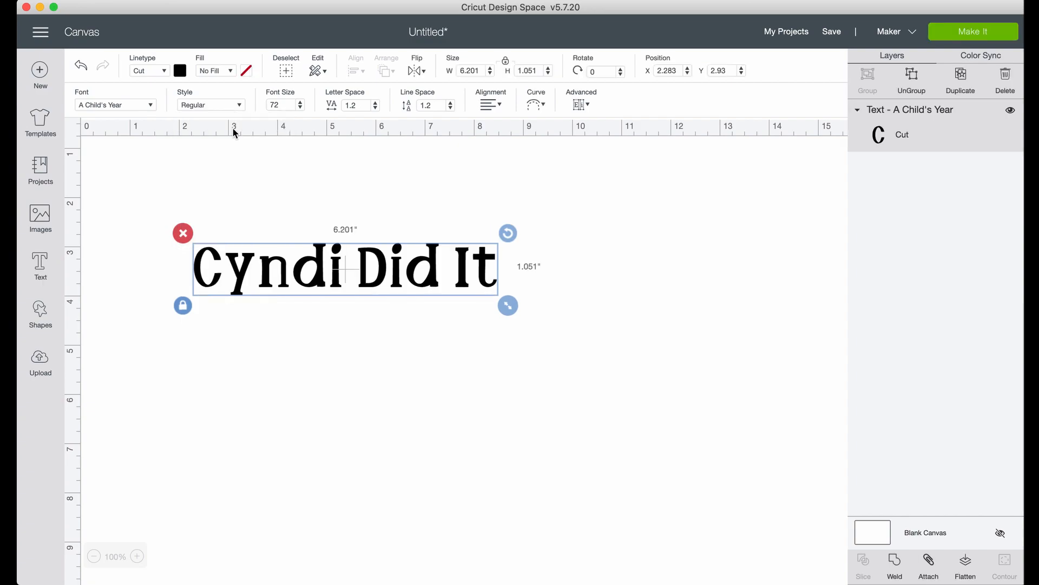
Step: Try a light violet material color on the cut text and change it to dark blue
{"action": "left_click", "coordinate": [179, 71]}
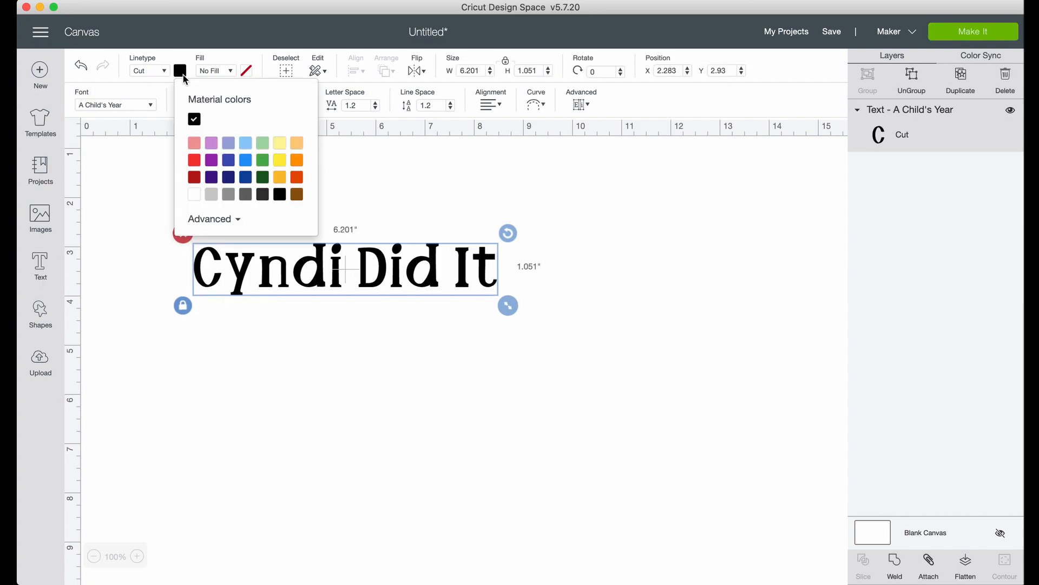
{"action": "left_click", "coordinate": [232, 145]}
{"action": "left_click", "coordinate": [245, 177]}
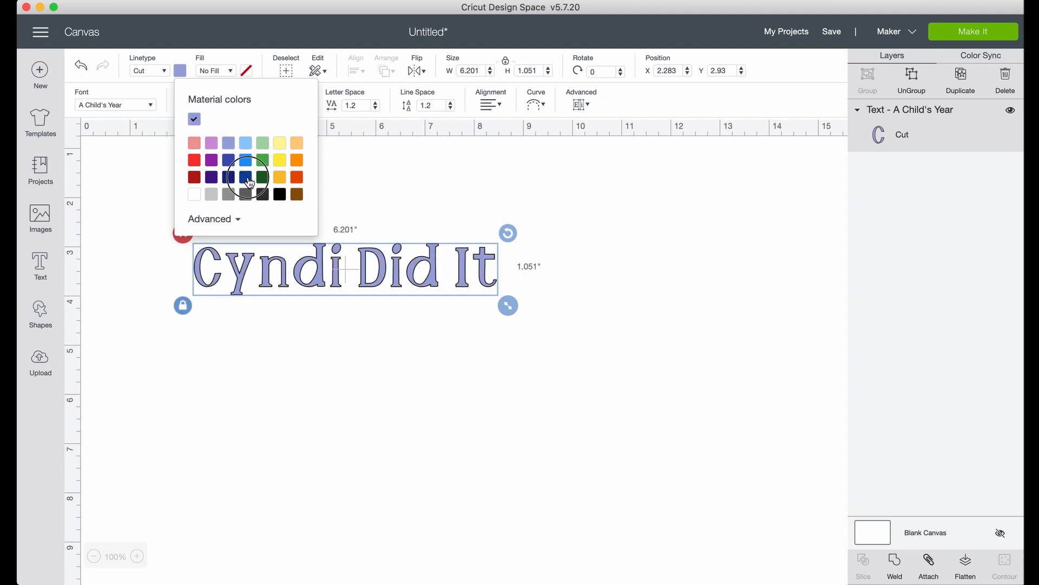
Step: Set the text's fill to Print and its print color to dark blue
{"action": "left_click", "coordinate": [208, 73]}
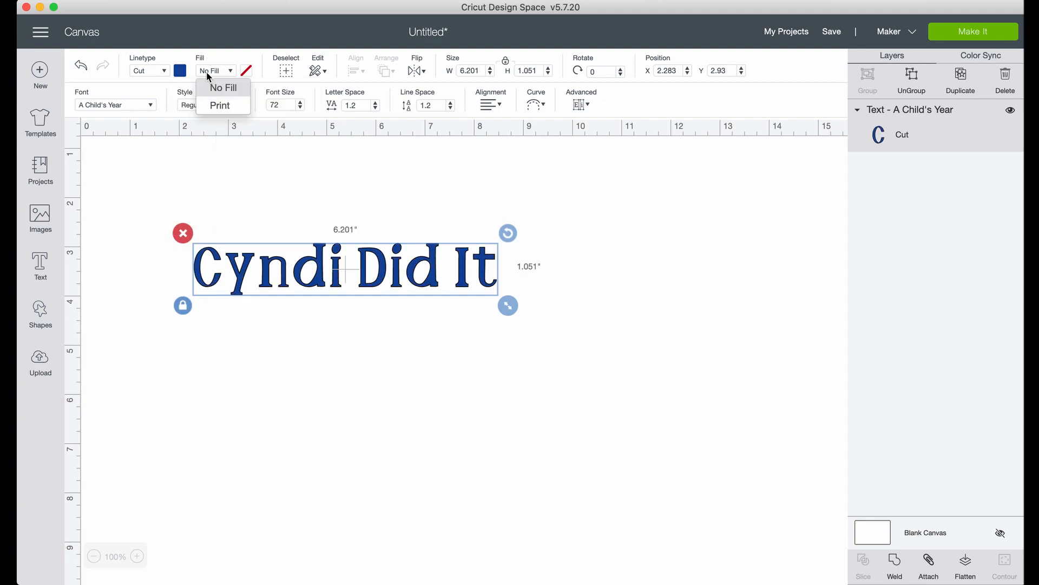
{"action": "left_click", "coordinate": [230, 93]}
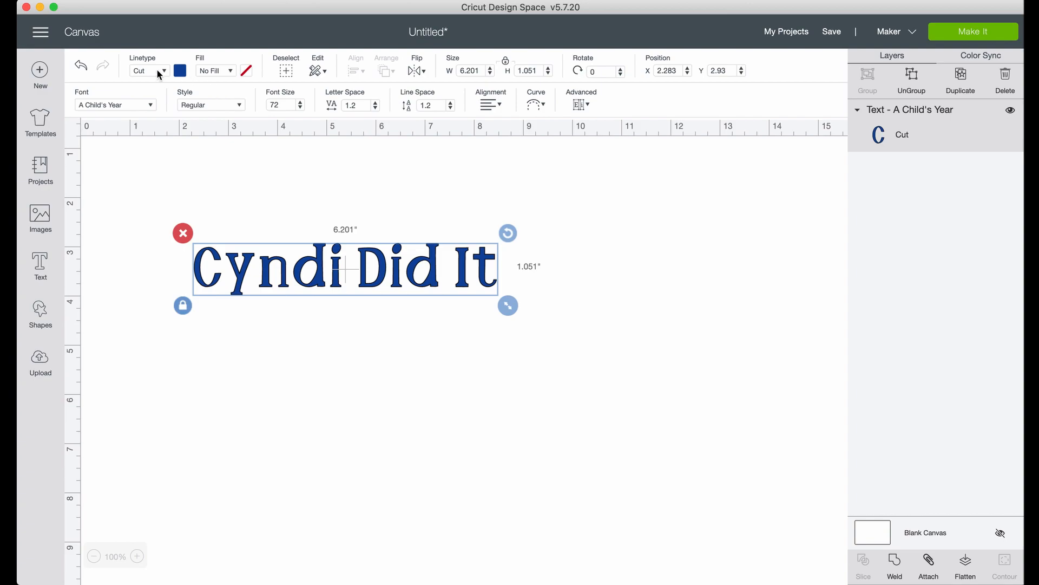
{"action": "left_click", "coordinate": [216, 70]}
{"action": "left_click", "coordinate": [220, 105]}
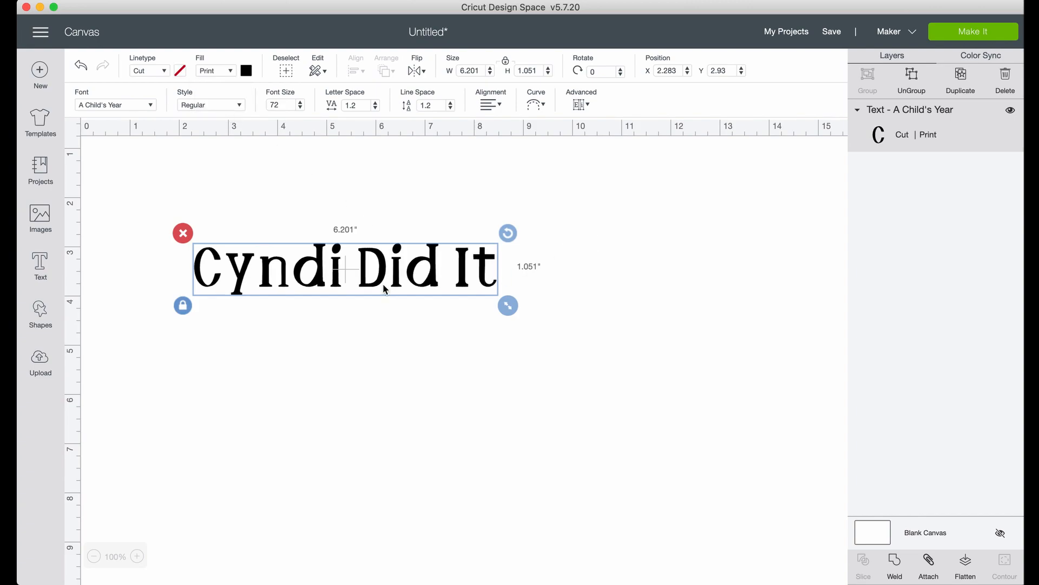
{"action": "left_click", "coordinate": [242, 69]}
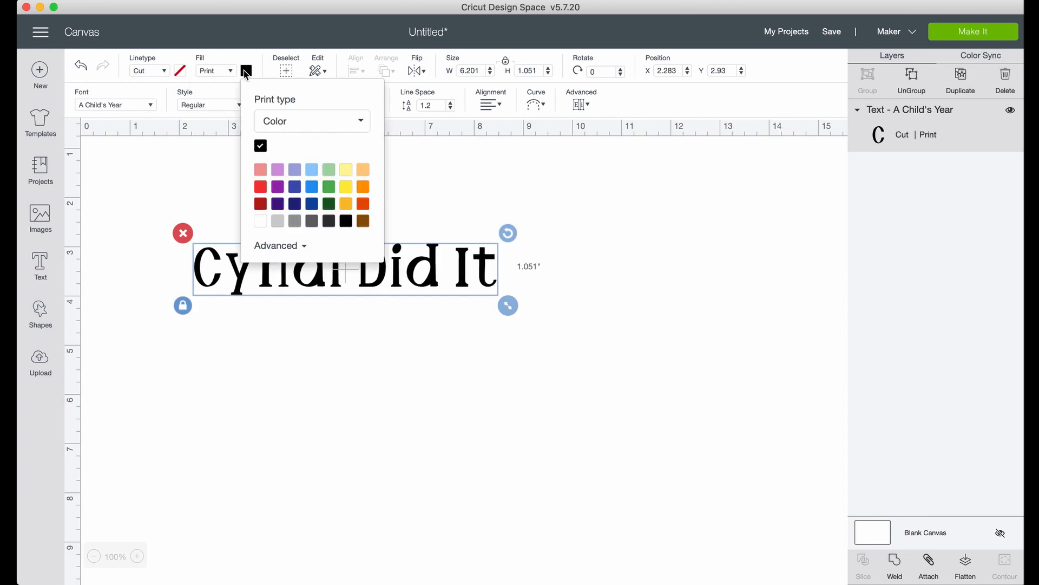
{"action": "left_click", "coordinate": [313, 205]}
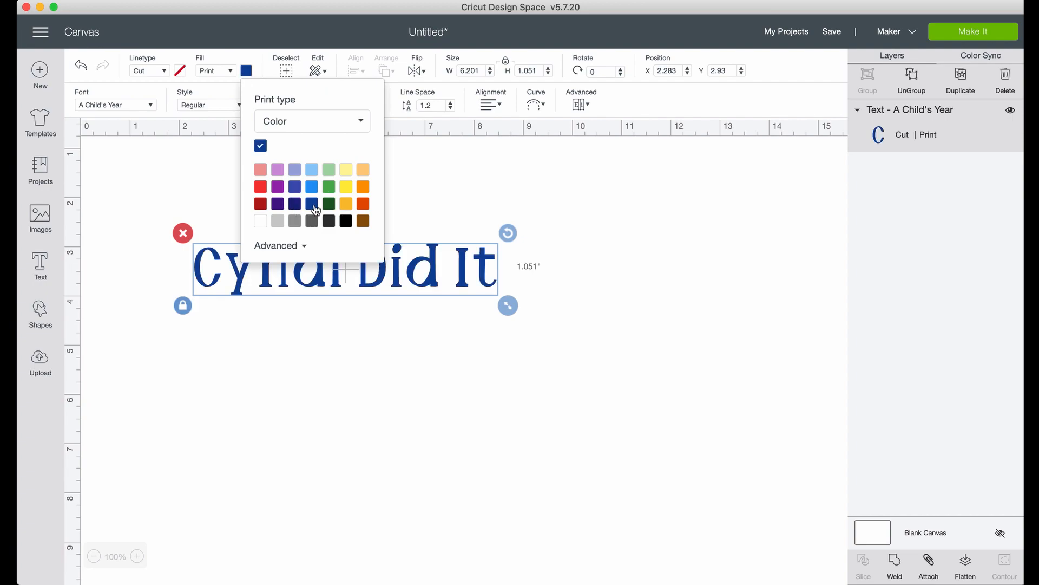
{"action": "left_click", "coordinate": [969, 186]}
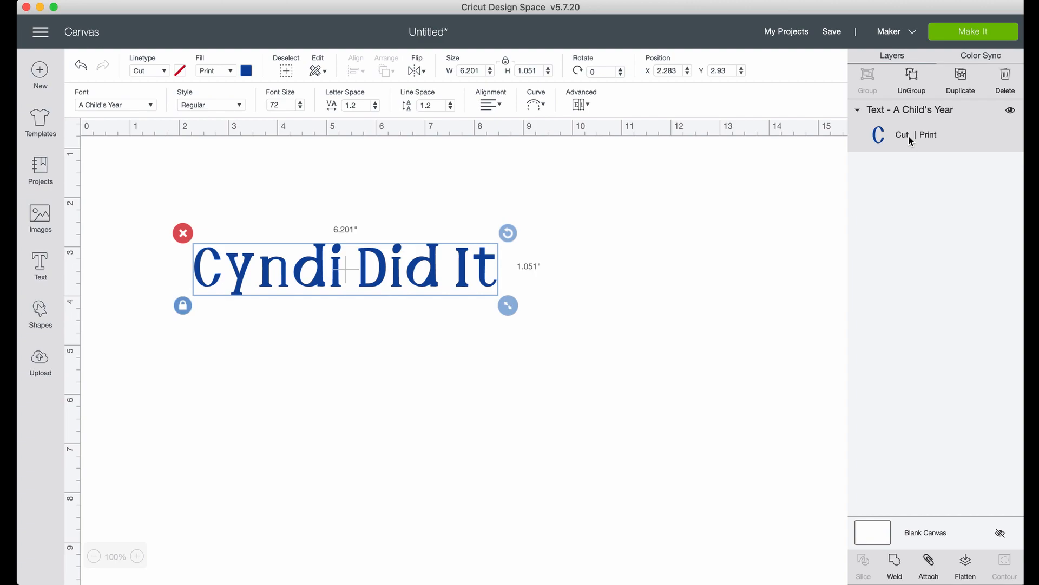
Step: Change the text's print color to the custom lighter blue #337ae9
{"action": "left_click", "coordinate": [247, 71]}
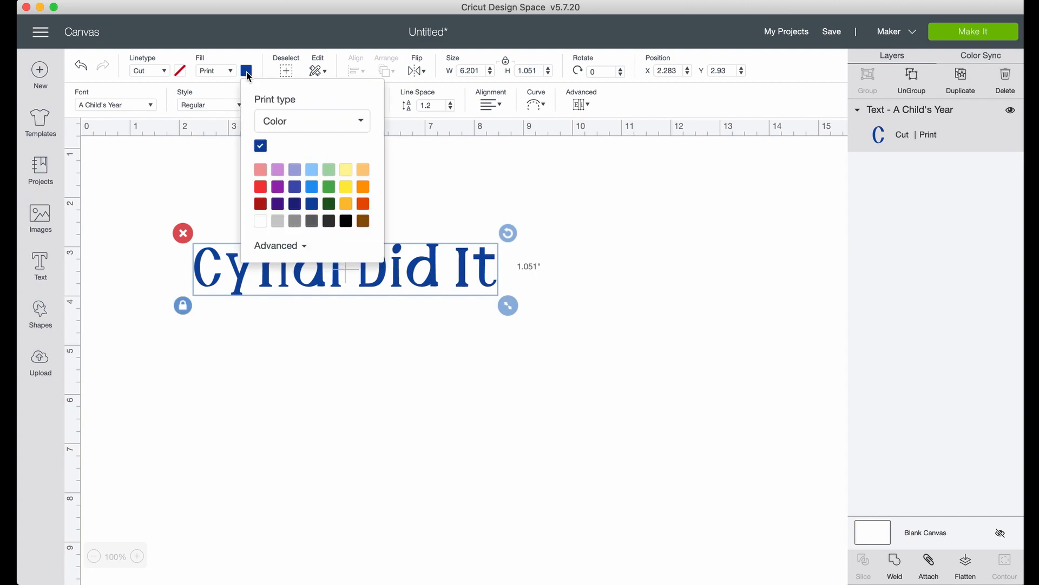
{"action": "left_click", "coordinate": [294, 248]}
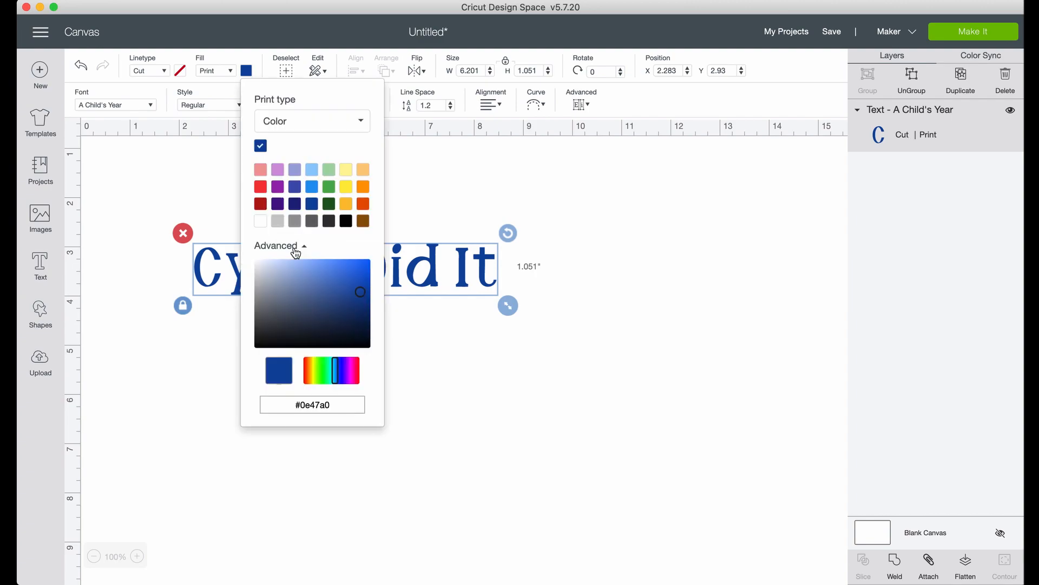
{"action": "left_click", "coordinate": [355, 281]}
{"action": "mouse_move", "coordinate": [345, 292]}
{"action": "left_mouse_down"}
{"action": "mouse_move", "coordinate": [327, 281]}
{"action": "mouse_move", "coordinate": [347, 272]}
{"action": "left_mouse_up"}
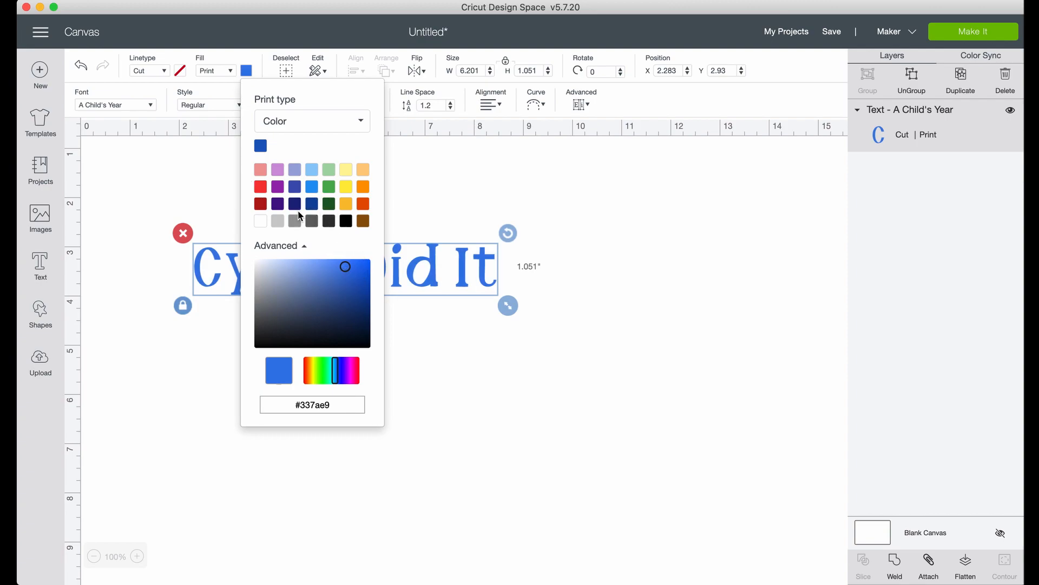
Step: Set the text's print type to Pattern and fill it with the white pattern of small multicolored dots
{"action": "left_click", "coordinate": [305, 130]}
{"action": "left_click", "coordinate": [288, 167]}
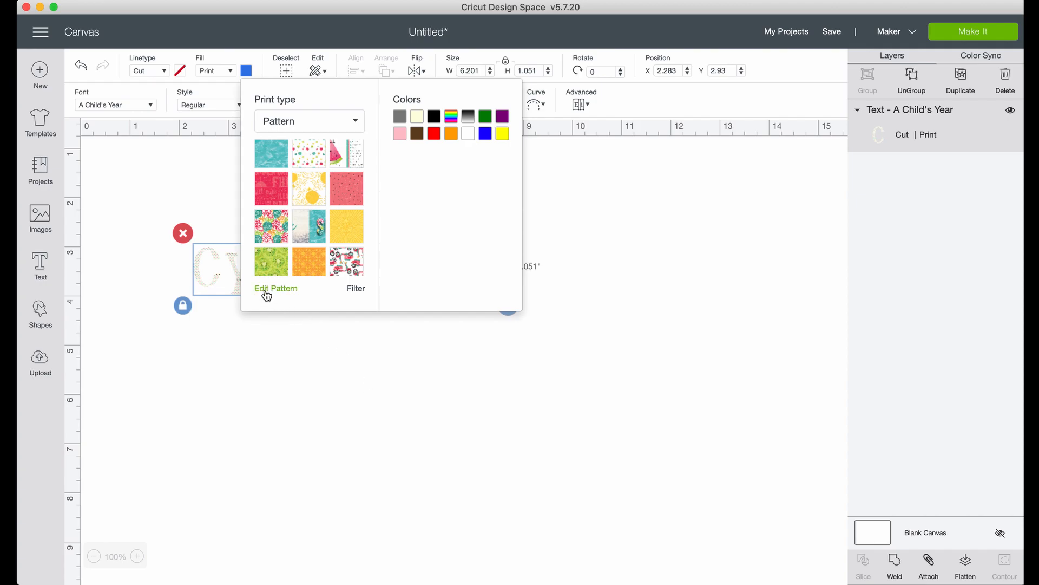
{"action": "left_click", "coordinate": [274, 394]}
{"action": "left_click", "coordinate": [321, 275]}
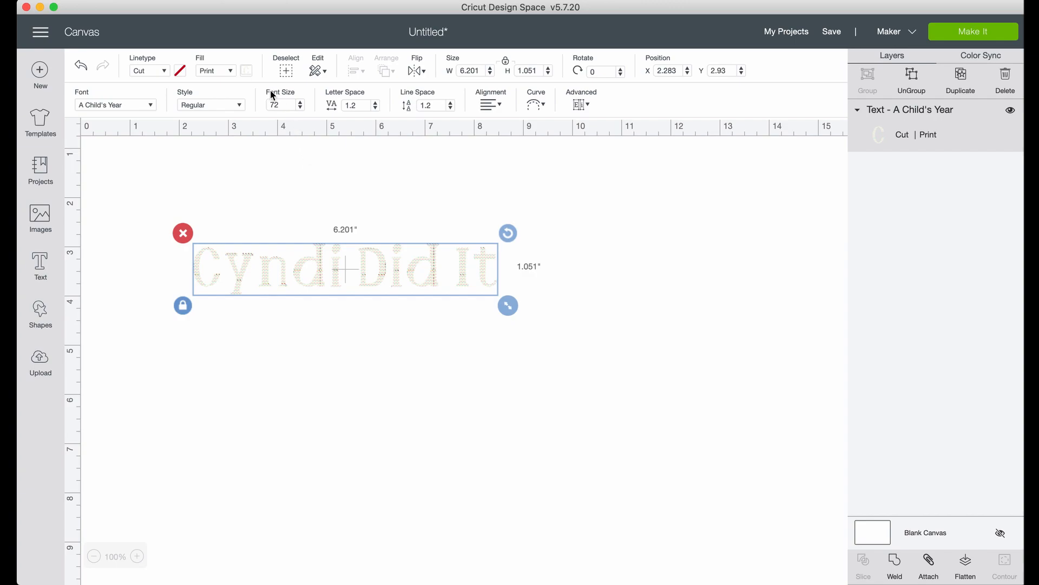
Step: Reduce the scale of the text's dotted fill pattern to about 74
{"action": "left_click", "coordinate": [246, 71]}
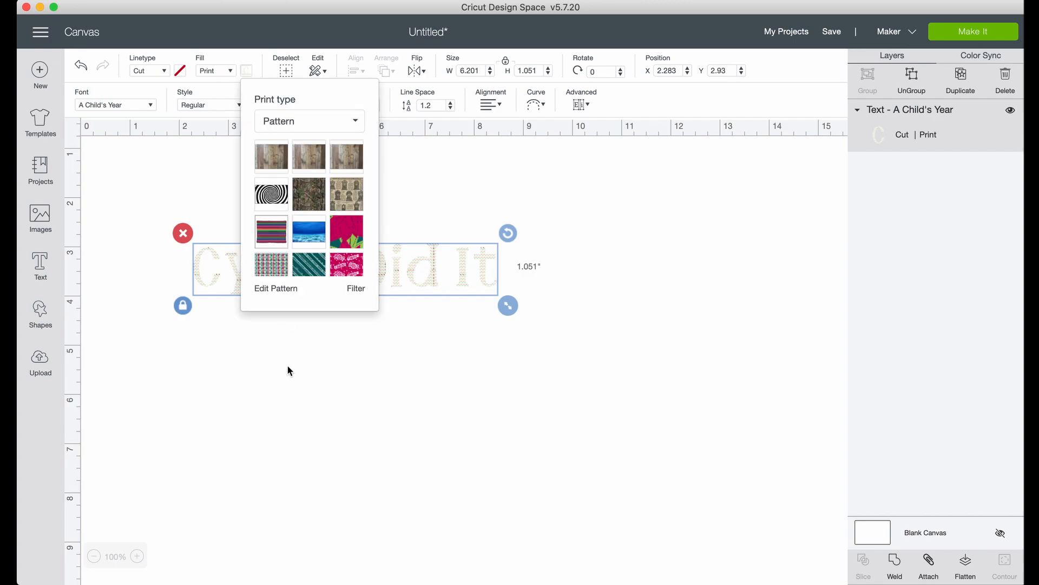
{"action": "left_click", "coordinate": [278, 292]}
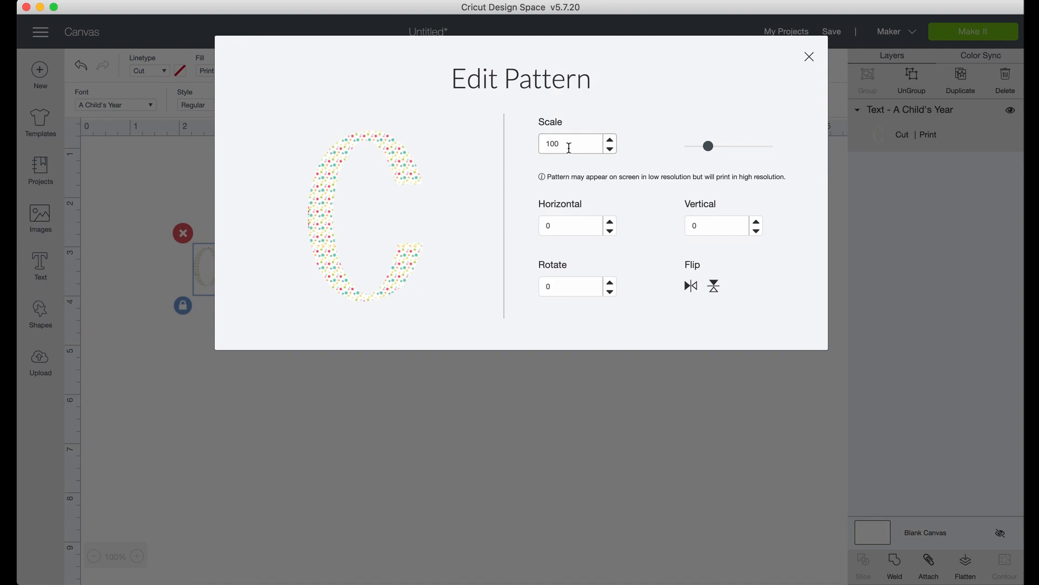
{"action": "mouse_move", "coordinate": [710, 148]}
{"action": "left_mouse_down"}
{"action": "mouse_move", "coordinate": [761, 149]}
{"action": "mouse_move", "coordinate": [698, 152]}
{"action": "mouse_move", "coordinate": [705, 155]}
{"action": "left_mouse_up"}
{"action": "left_click", "coordinate": [809, 59]}
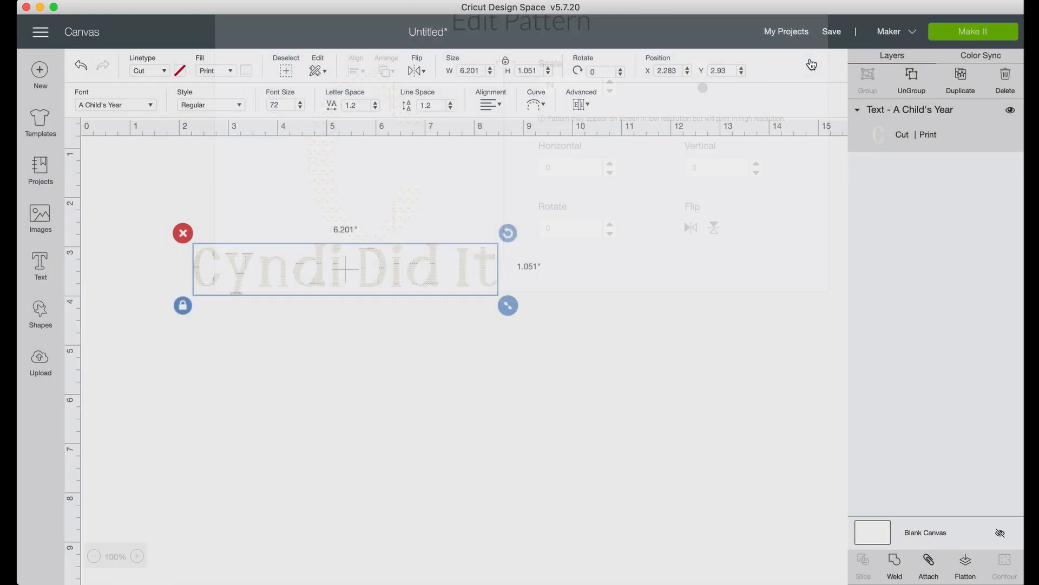
Step: Switch the fill to the dense red and green dotted pattern and enlarge its scale to 318
{"action": "left_click", "coordinate": [247, 71]}
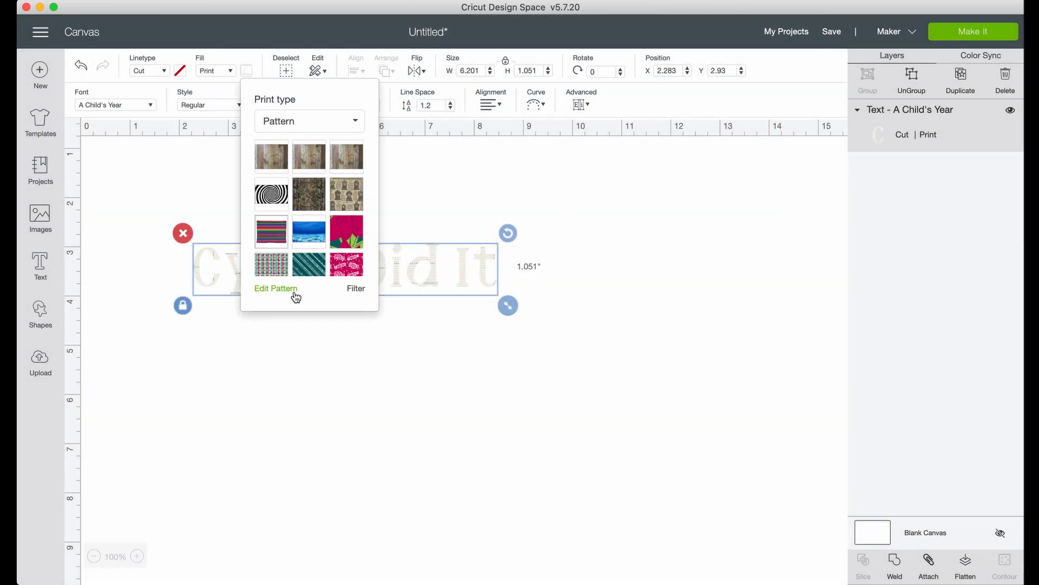
{"action": "left_click", "coordinate": [276, 278]}
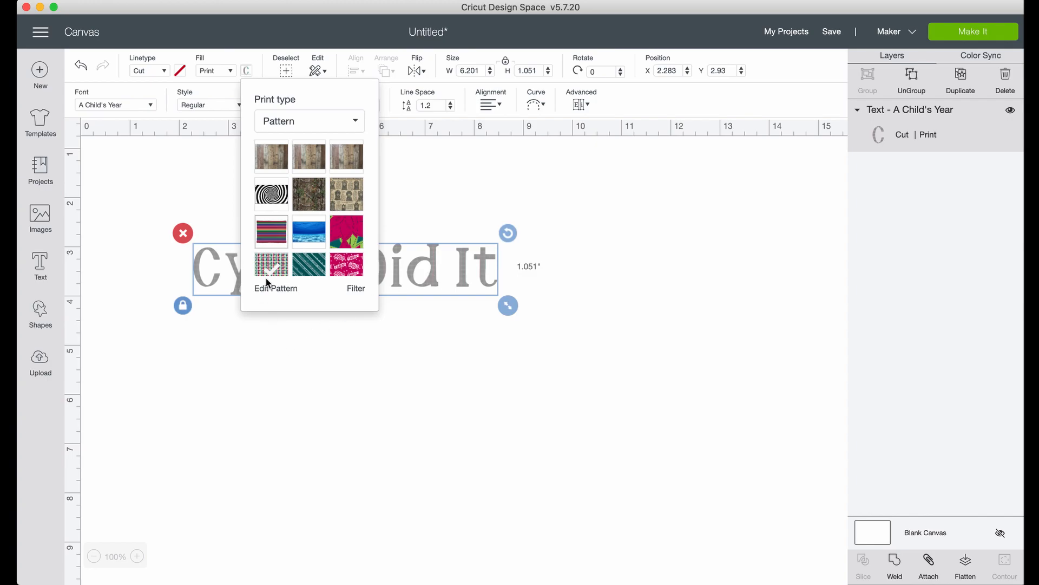
{"action": "left_click", "coordinate": [269, 290]}
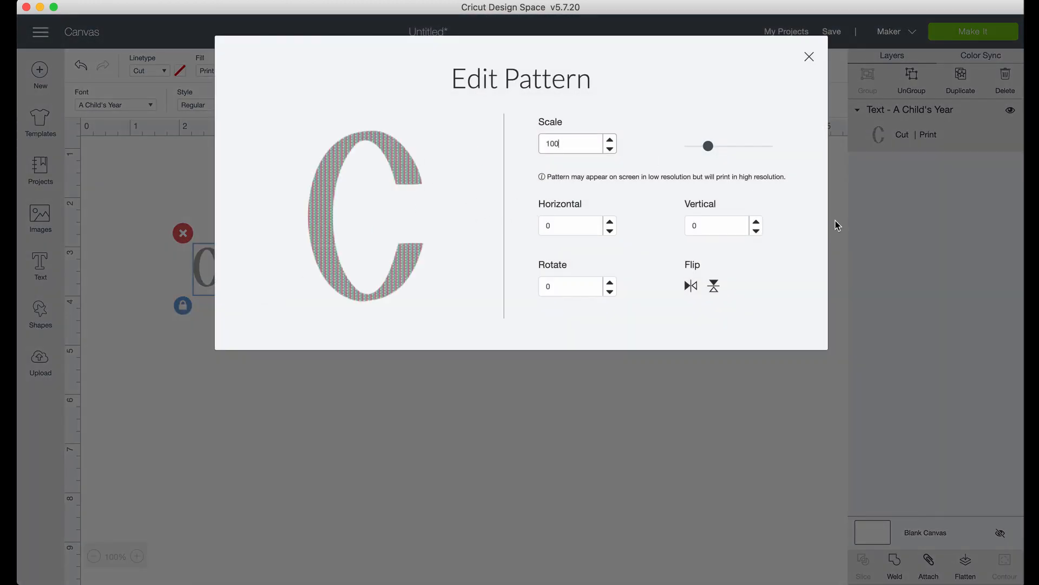
{"action": "left_click_drag", "start_coordinate": [708, 146], "coordinate": [752, 147]}
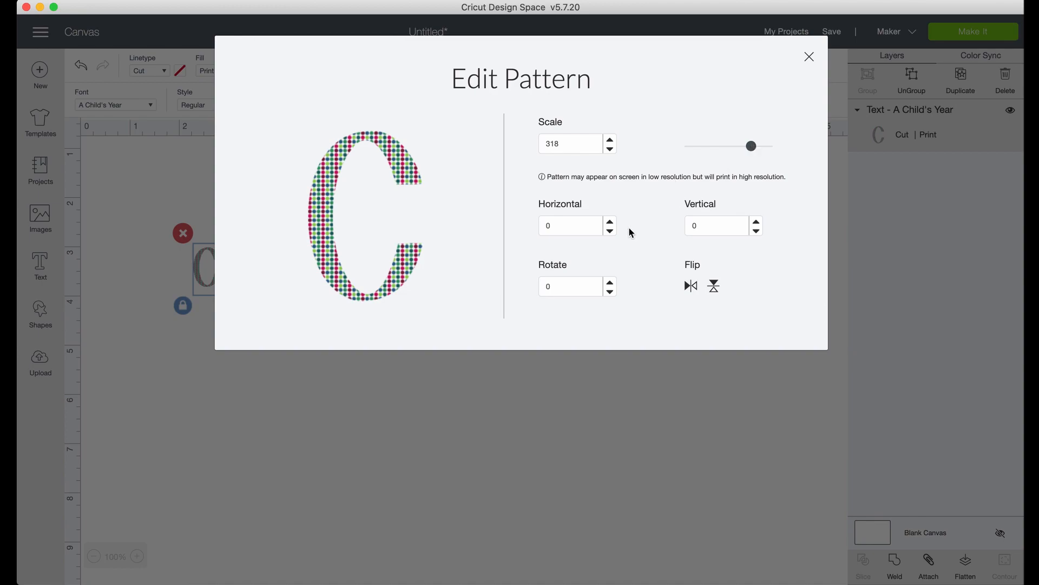
Step: Set the fill pattern's horizontal offset to 50
{"action": "left_click", "coordinate": [610, 222]}
{"action": "left_click", "coordinate": [610, 222]}
{"action": "left_click", "coordinate": [610, 222]}
{"action": "left_click", "coordinate": [611, 222]}
{"action": "left_click", "coordinate": [610, 222]}
{"action": "left_click", "coordinate": [610, 223]}
{"action": "left_click", "coordinate": [611, 224]}
{"action": "left_click", "coordinate": [610, 223]}
{"action": "left_click", "coordinate": [611, 224]}
{"action": "left_click", "coordinate": [610, 222]}
{"action": "left_click", "coordinate": [610, 222]}
{"action": "left_click", "coordinate": [611, 222]}
{"action": "left_click", "coordinate": [611, 222]}
{"action": "left_click_drag", "start_coordinate": [573, 227], "coordinate": [543, 230]}
{"action": "type", "text": "5"}
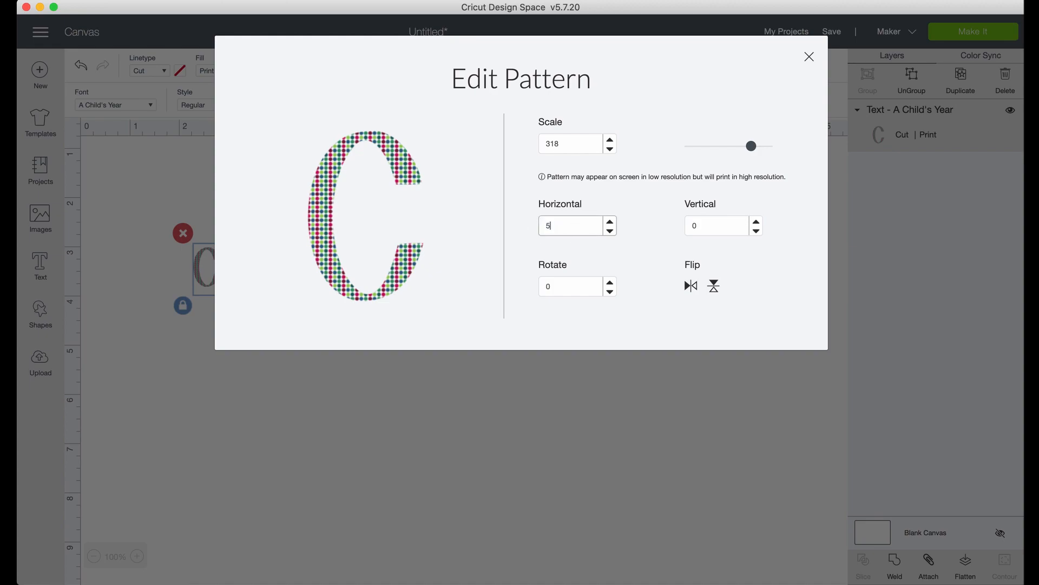
{"action": "type", "text": "0"}
{"action": "key", "text": "Tab"}
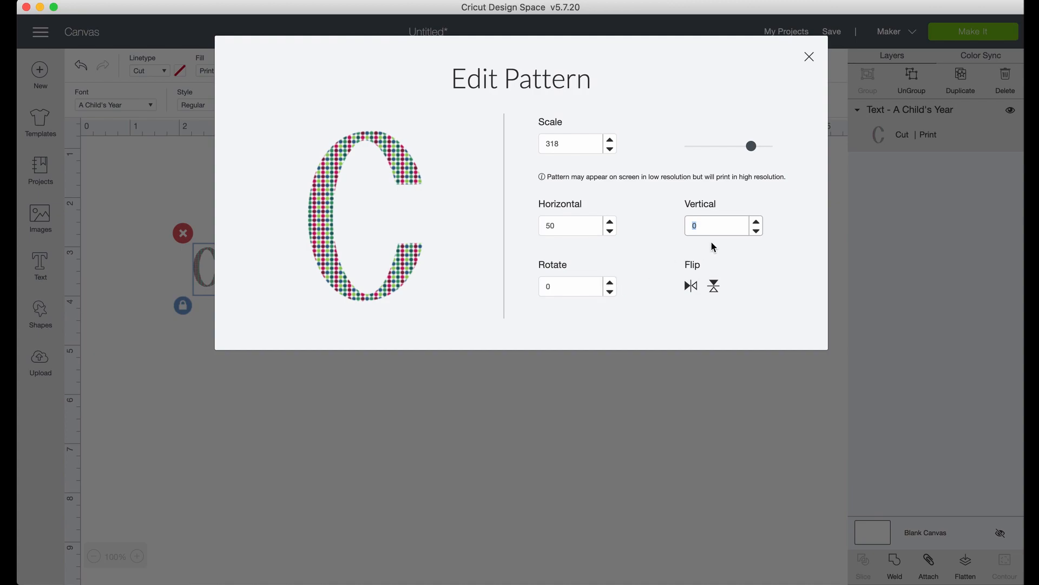
Step: Raise the fill pattern's vertical offset to 34
{"action": "left_click", "coordinate": [756, 221]}
{"action": "left_click", "coordinate": [756, 221]}
{"action": "left_click", "coordinate": [756, 221]}
{"action": "left_click", "coordinate": [757, 221]}
{"action": "left_click", "coordinate": [757, 221]}
{"action": "left_click", "coordinate": [756, 221]}
{"action": "left_click", "coordinate": [757, 221]}
{"action": "left_click", "coordinate": [756, 221]}
{"action": "left_click", "coordinate": [757, 221]}
{"action": "left_click", "coordinate": [757, 220]}
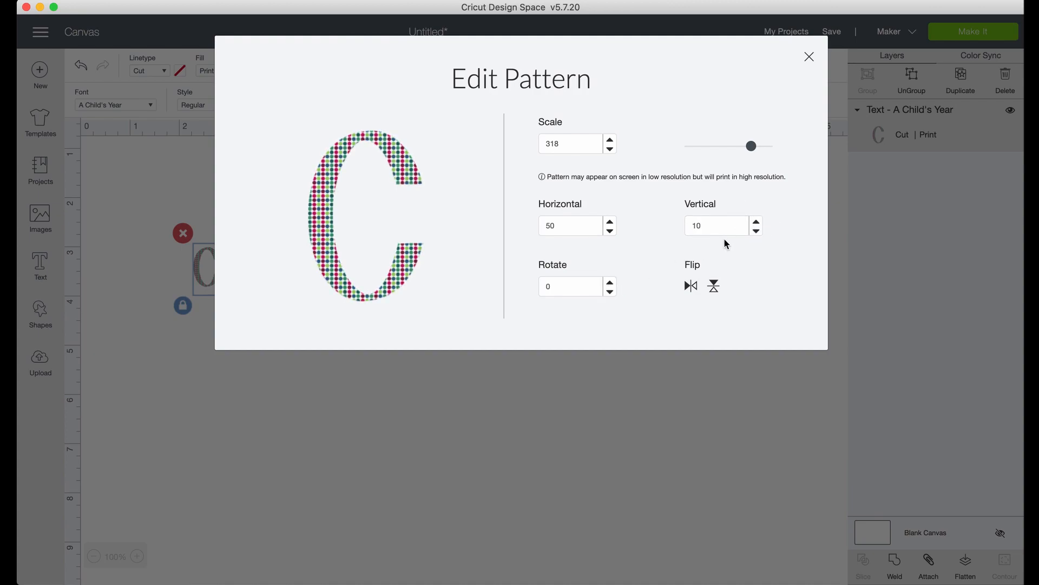
{"action": "left_click", "coordinate": [756, 223]}
{"action": "left_click", "coordinate": [758, 224]}
{"action": "left_click", "coordinate": [758, 226]}
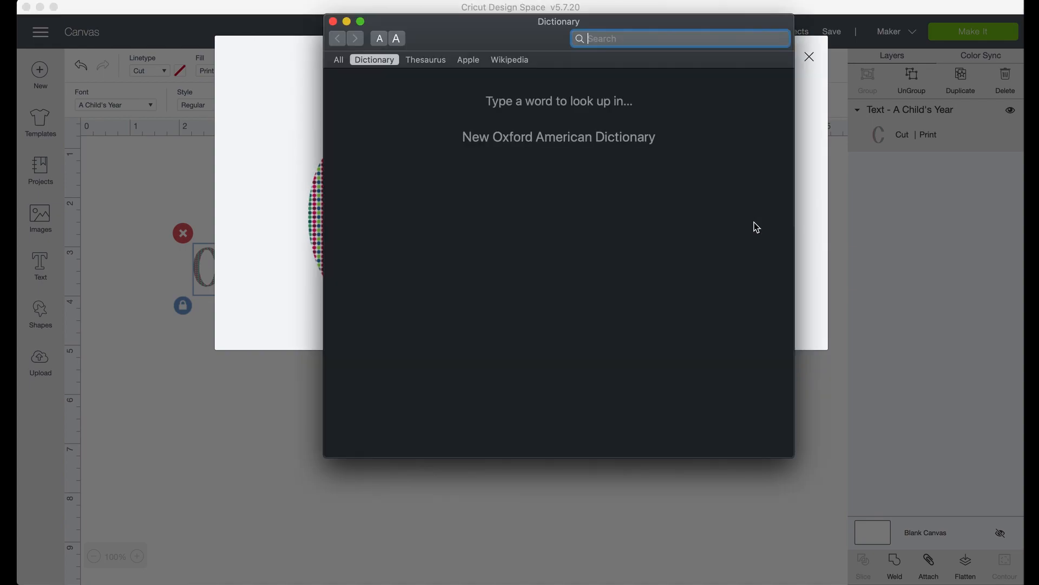
{"action": "left_click", "coordinate": [333, 22]}
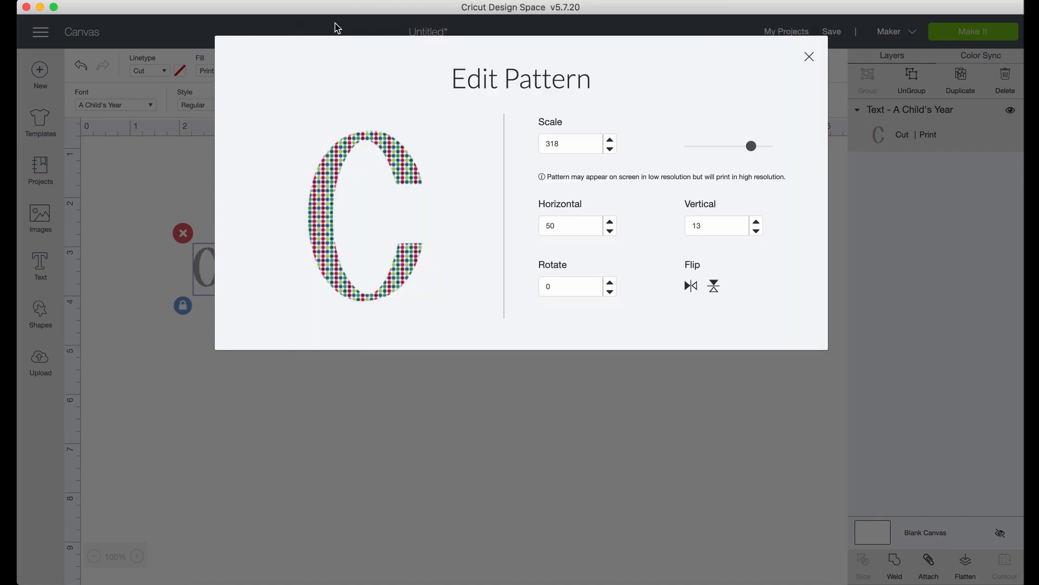
{"action": "left_click", "coordinate": [756, 222]}
{"action": "left_click", "coordinate": [755, 222]}
{"action": "left_click", "coordinate": [755, 222]}
{"action": "left_click", "coordinate": [756, 222]}
{"action": "left_click", "coordinate": [757, 222]}
{"action": "left_click", "coordinate": [756, 222]}
{"action": "left_click", "coordinate": [756, 222]}
{"action": "left_click", "coordinate": [756, 222]}
{"action": "left_click", "coordinate": [756, 222]}
{"action": "left_click_drag", "start_coordinate": [715, 225], "coordinate": [654, 231]}
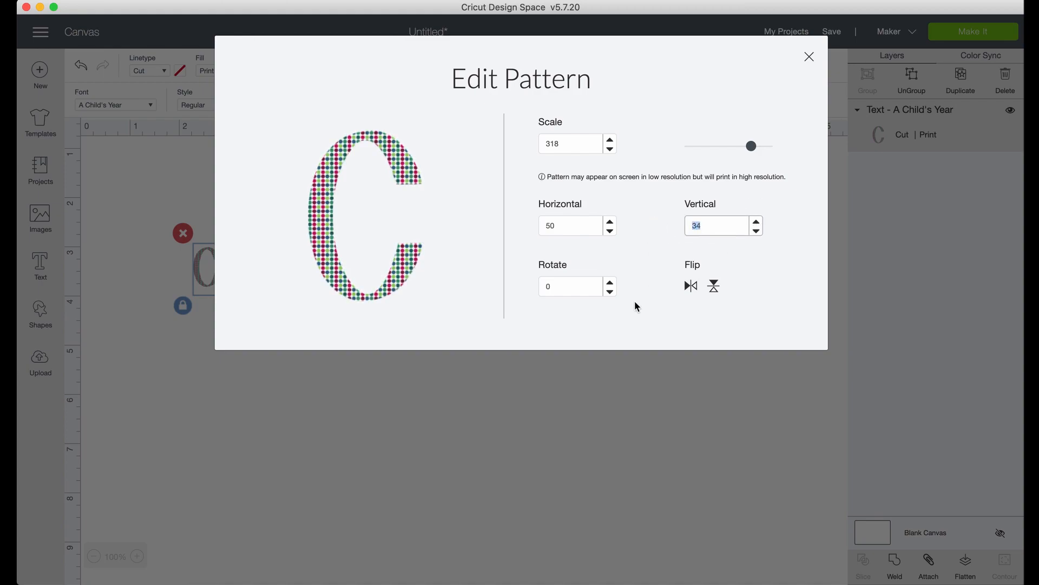
Step: Try flipping the fill pattern horizontally and vertically
{"action": "left_click", "coordinate": [691, 286]}
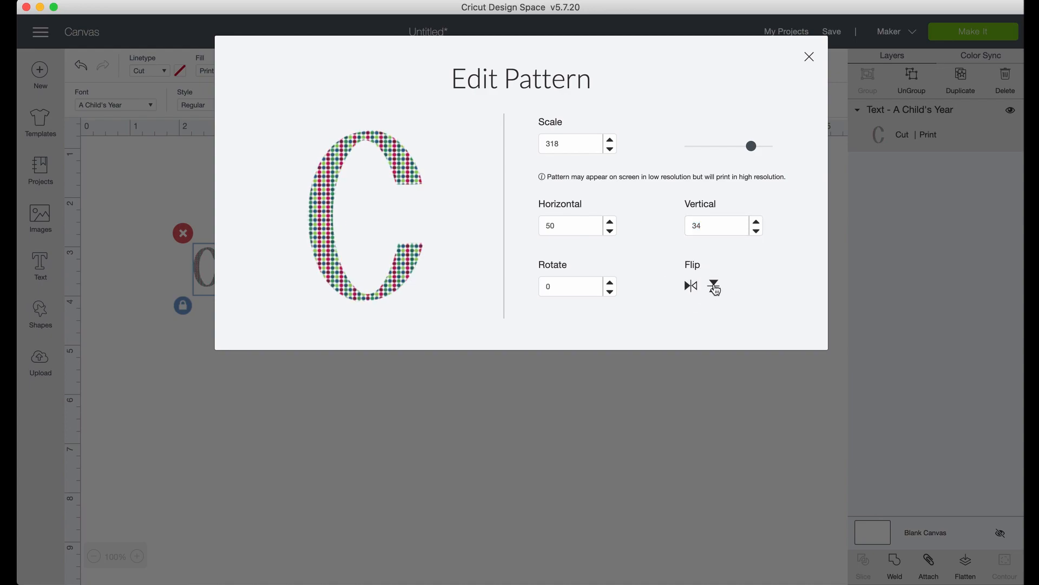
{"action": "left_click", "coordinate": [714, 287]}
{"action": "left_click", "coordinate": [714, 288]}
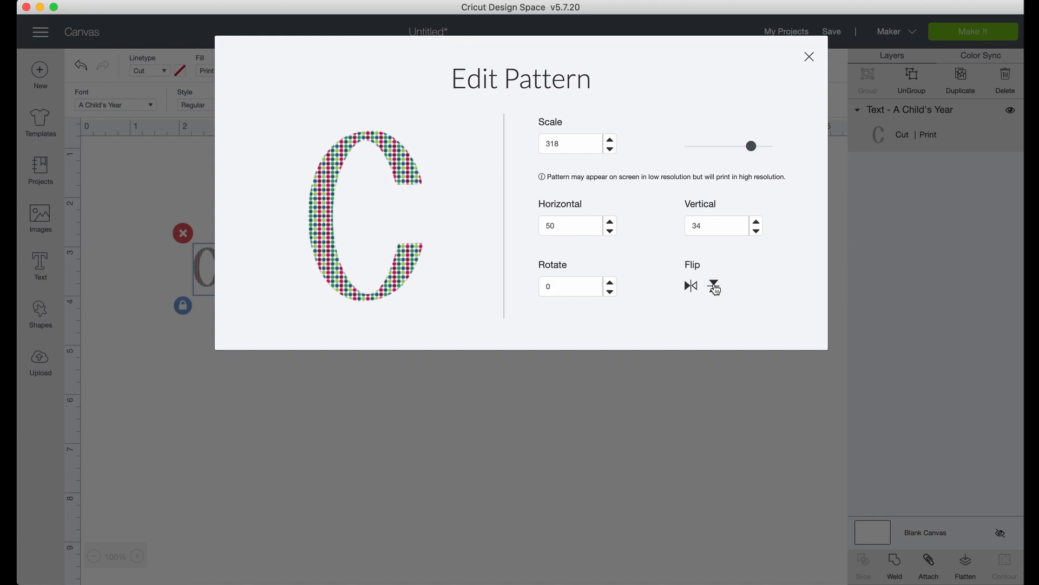
Step: Rotate the fill pattern by 45 degrees and return to the canvas
{"action": "left_click", "coordinate": [610, 283]}
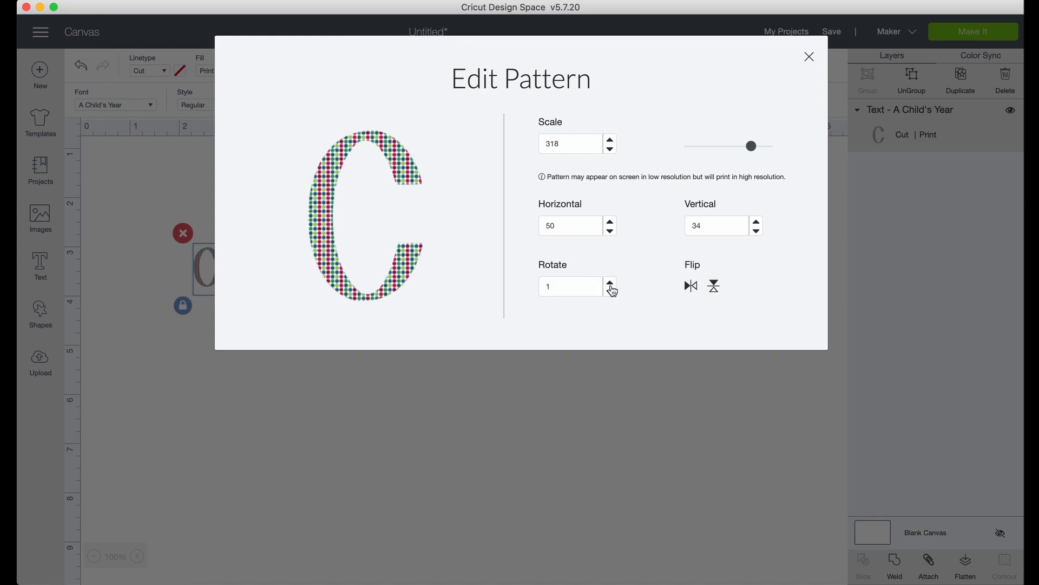
{"action": "left_click", "coordinate": [578, 288]}
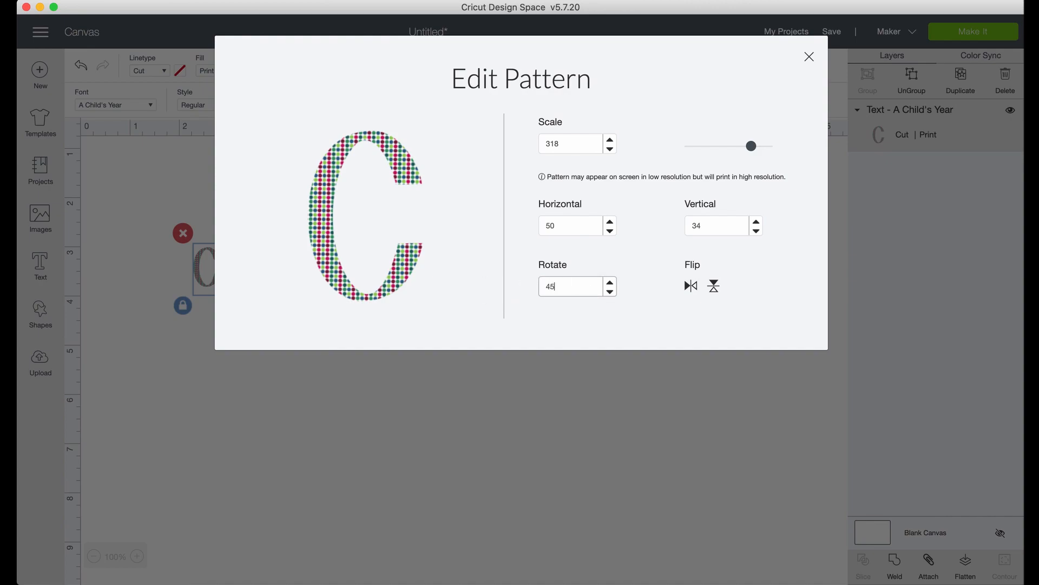
{"action": "left_click", "coordinate": [547, 144]}
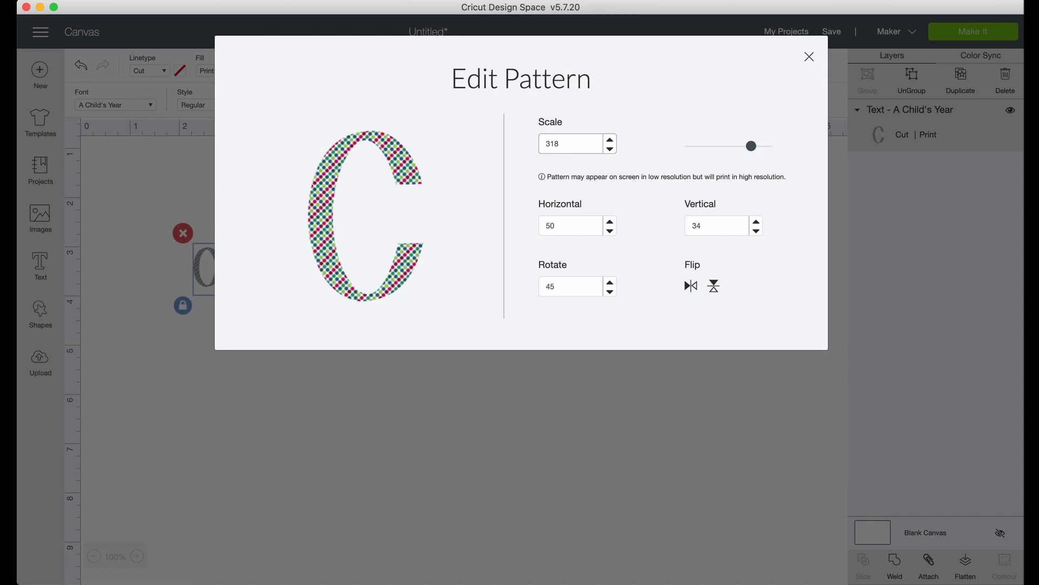
{"action": "left_click", "coordinate": [809, 57]}
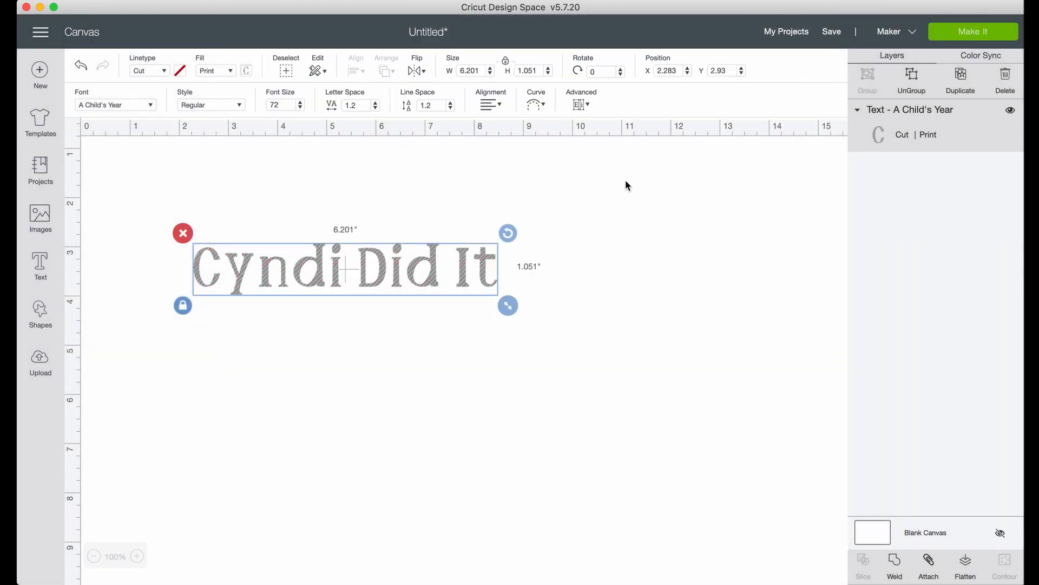
Step: Set the text's fill to No Fill and its cut material color to dark blue
{"action": "left_click", "coordinate": [230, 71]}
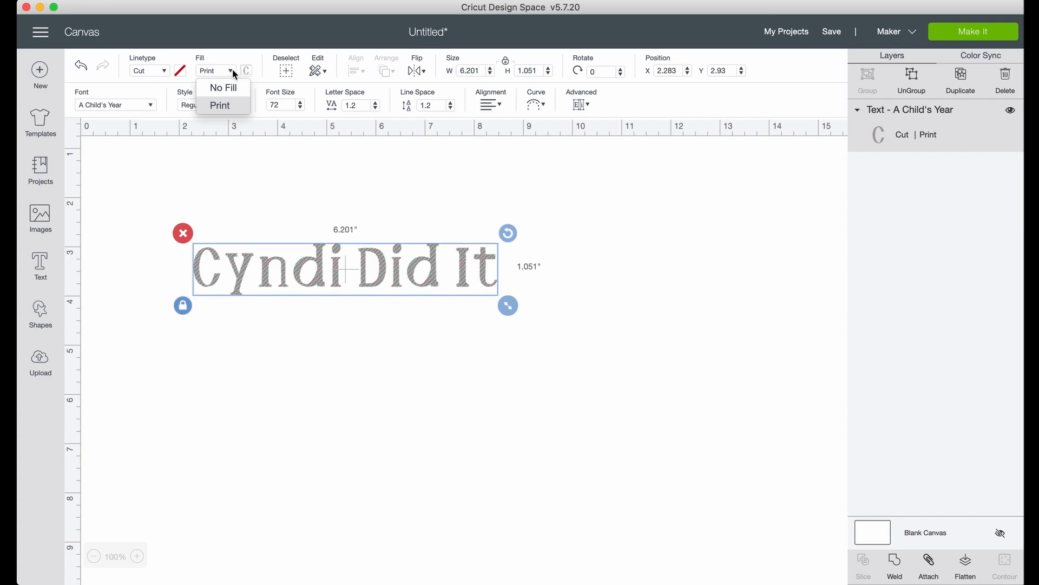
{"action": "left_click", "coordinate": [235, 90]}
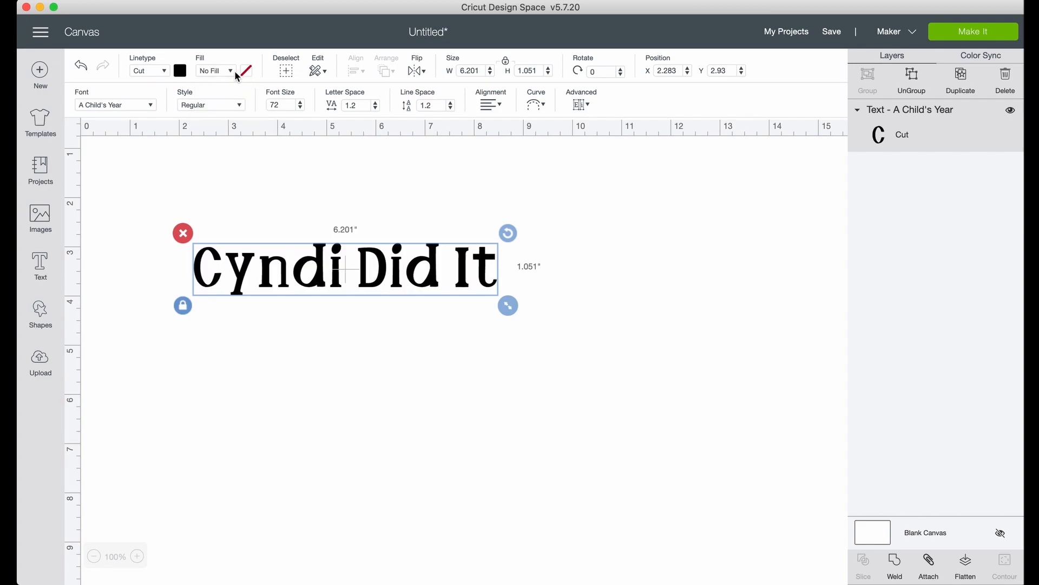
{"action": "left_click", "coordinate": [183, 71]}
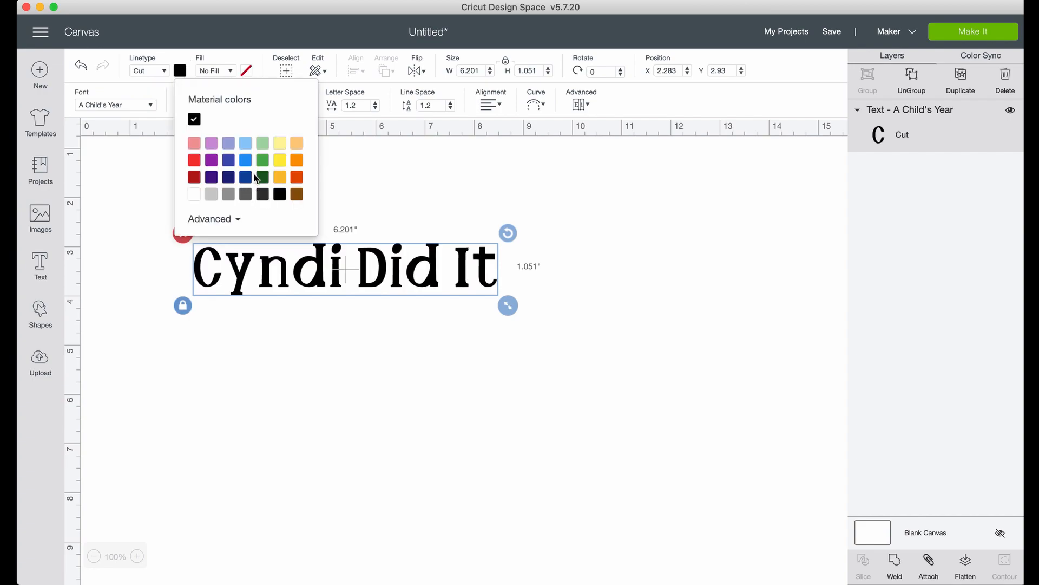
{"action": "left_click", "coordinate": [247, 183]}
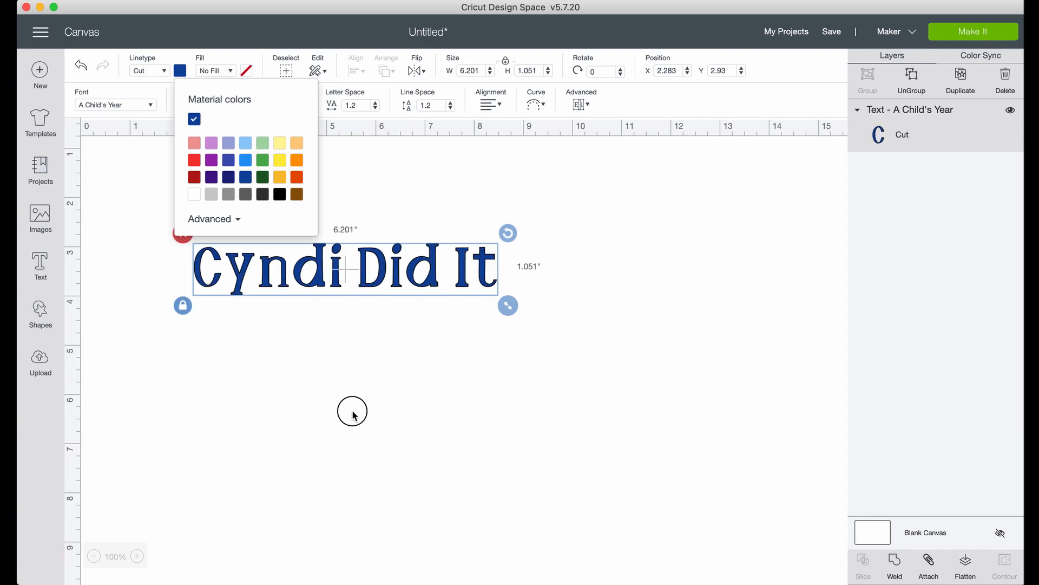
Step: Break the text into three lines with one word on each line
{"action": "left_click", "coordinate": [377, 278]}
{"action": "double_click", "coordinate": [379, 282]}
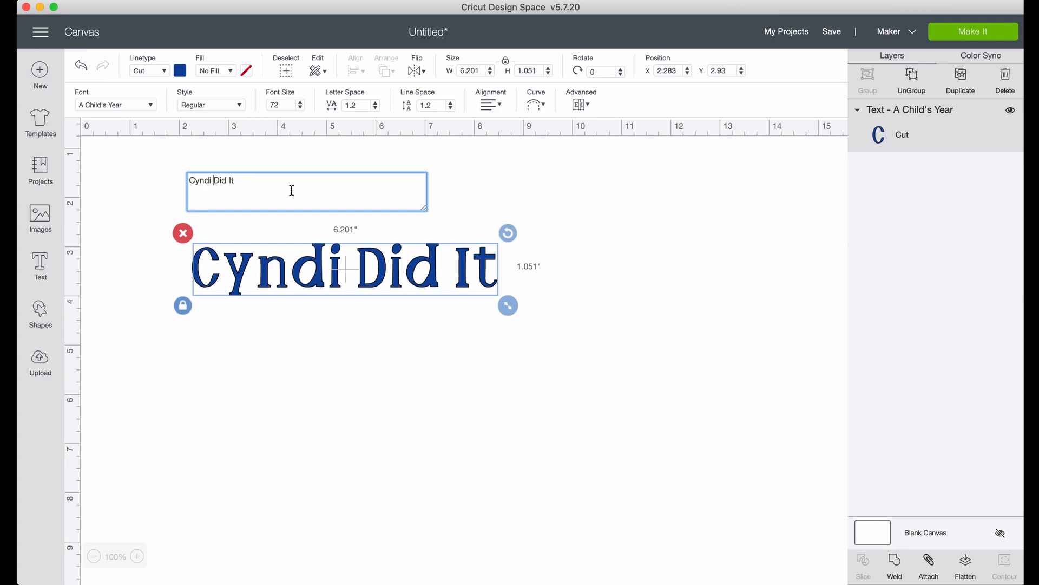
{"action": "key", "text": "Return"}
{"action": "left_click", "coordinate": [204, 204]}
{"action": "key", "text": "Return"}
{"action": "left_click", "coordinate": [188, 301]}
{"action": "left_click", "coordinate": [327, 281]}
Step: Ungroup the text to lines and move the three words apart into a staggered arrangement
{"action": "left_click", "coordinate": [581, 104]}
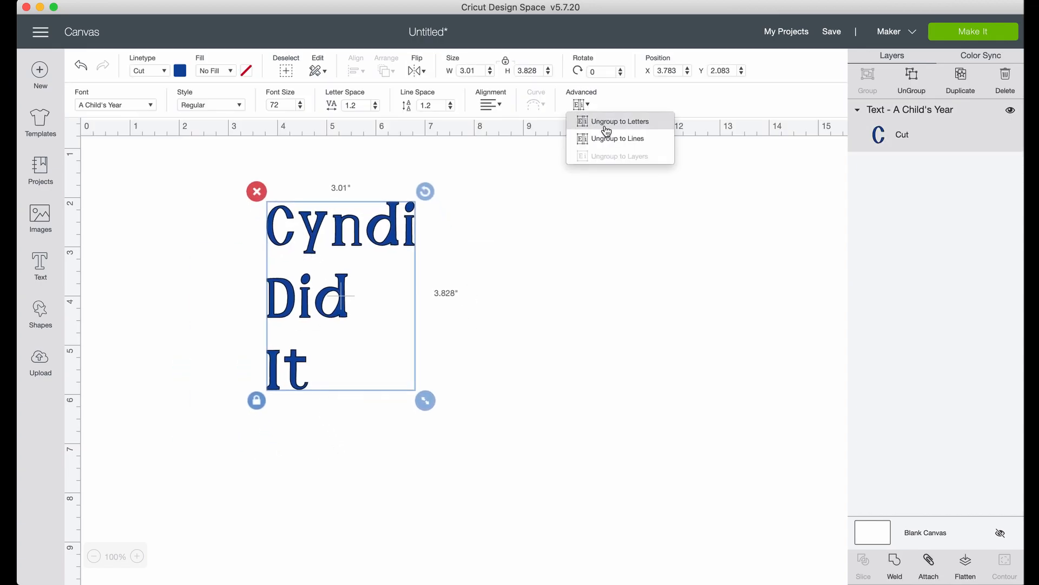
{"action": "left_click", "coordinate": [606, 144]}
{"action": "left_click", "coordinate": [375, 239]}
{"action": "left_click_drag", "start_coordinate": [376, 240], "coordinate": [278, 210]}
{"action": "left_click_drag", "start_coordinate": [330, 308], "coordinate": [392, 295]}
{"action": "left_click_drag", "start_coordinate": [293, 378], "coordinate": [265, 335]}
Step: Select all three separated words and align them to the left
{"action": "left_click_drag", "start_coordinate": [464, 383], "coordinate": [105, 155]}
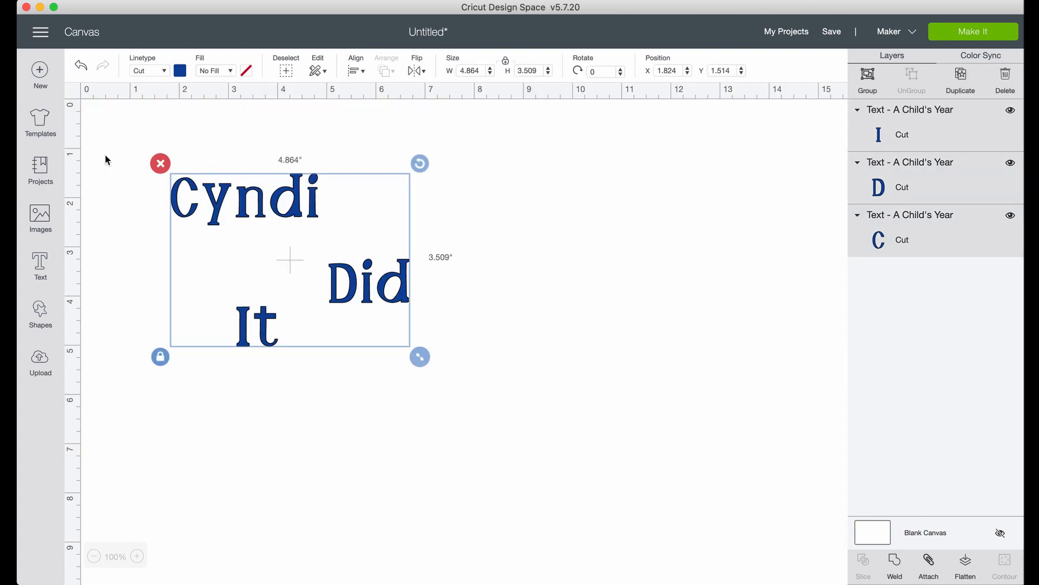
{"action": "left_click", "coordinate": [354, 76]}
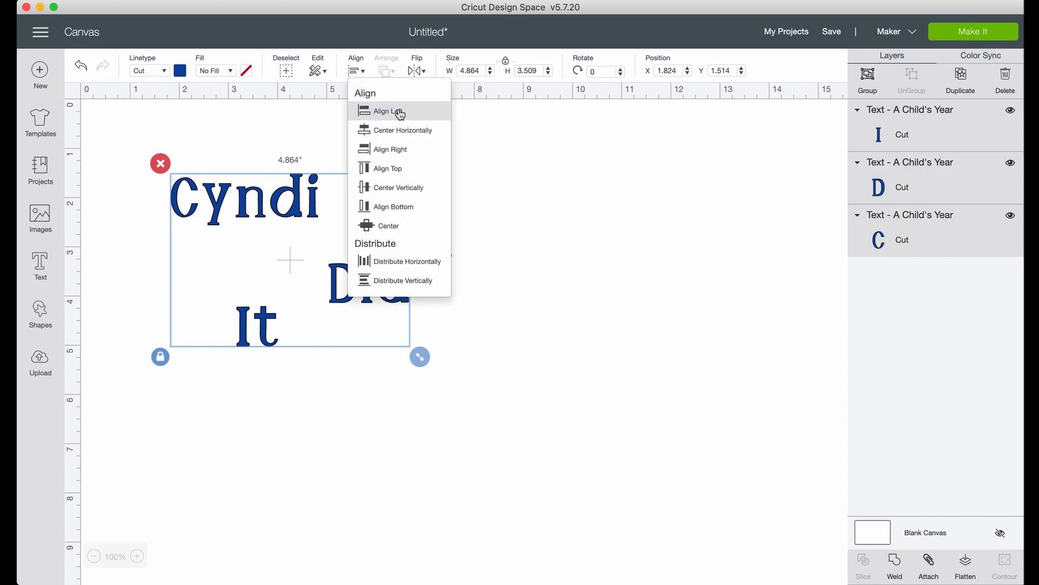
{"action": "left_click", "coordinate": [398, 112]}
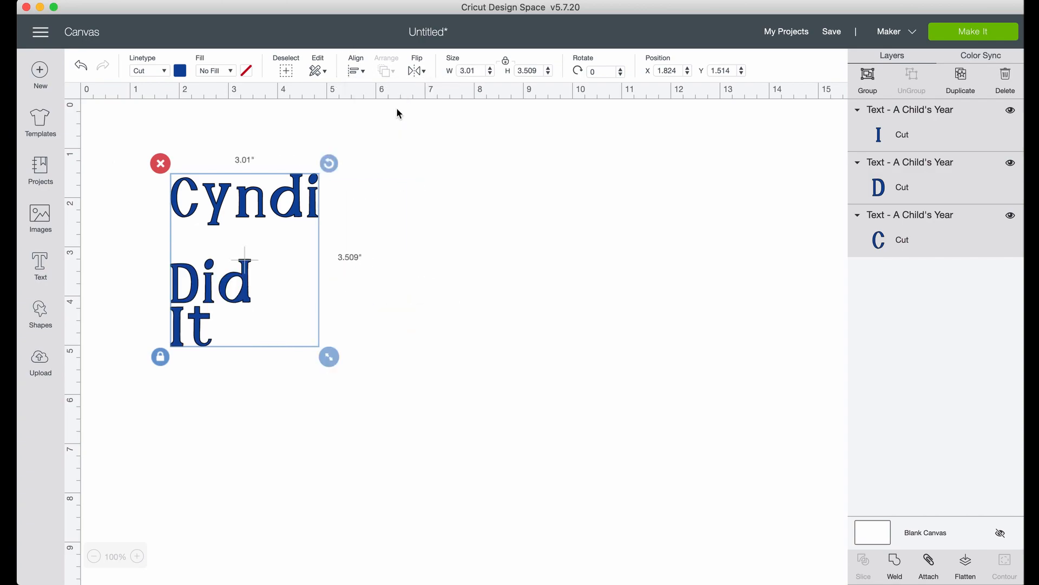
Step: Center the three selected words horizontally on each other, and switch them to right alignment
{"action": "left_click", "coordinate": [355, 70]}
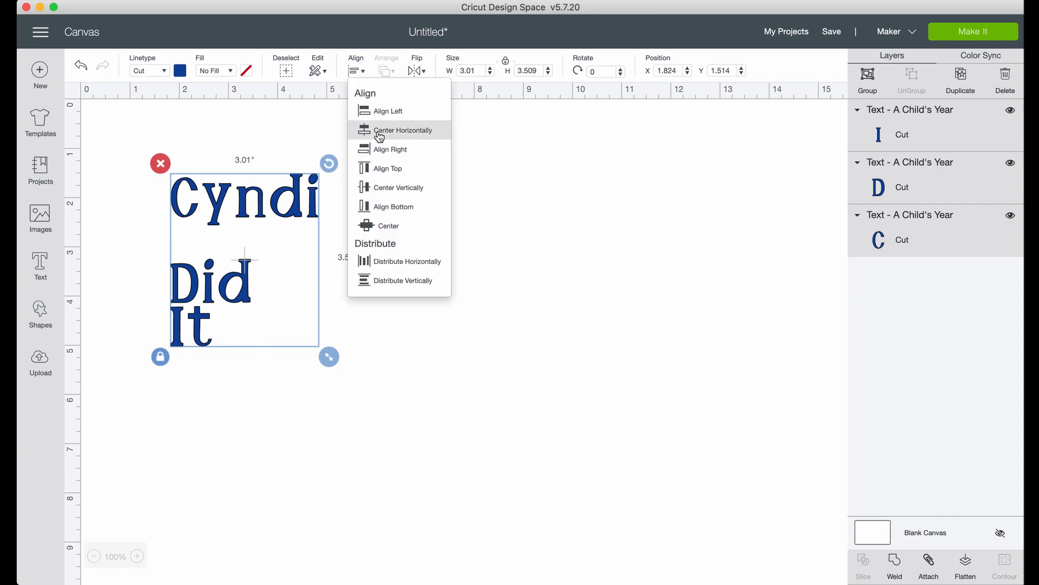
{"action": "left_click", "coordinate": [380, 131]}
{"action": "left_click", "coordinate": [357, 71]}
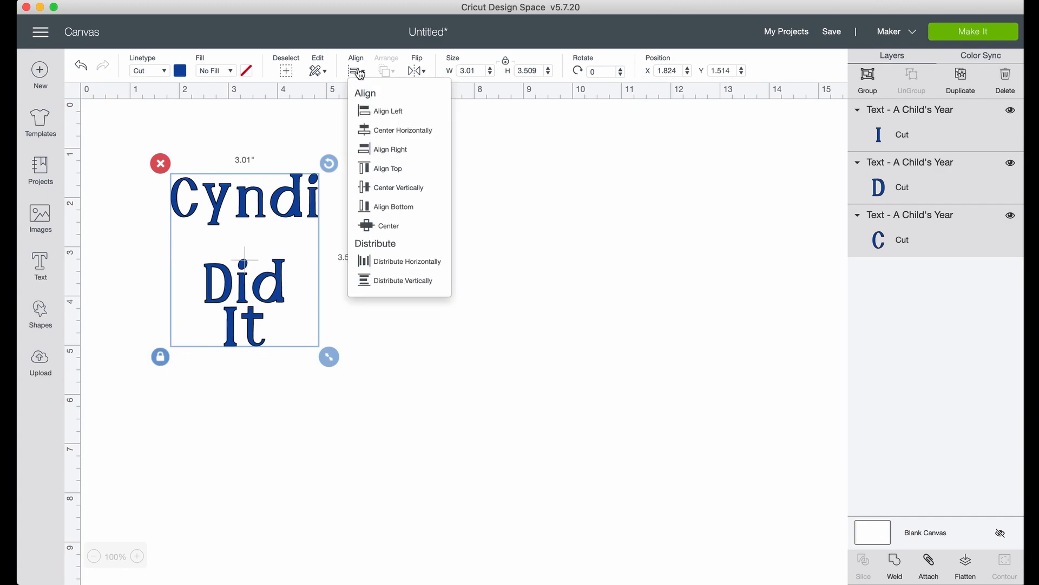
{"action": "left_click", "coordinate": [385, 149]}
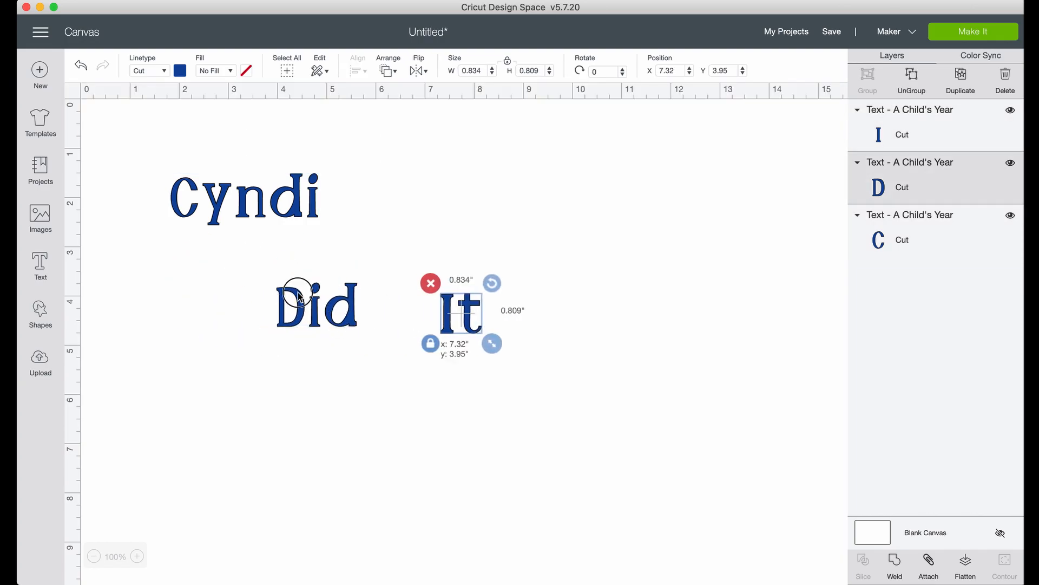
Step: Place "Did" apart from the other words at about X 5.05, Y 3.58 and align all three words to the bottom
{"action": "left_click_drag", "start_coordinate": [283, 297], "coordinate": [337, 297]}
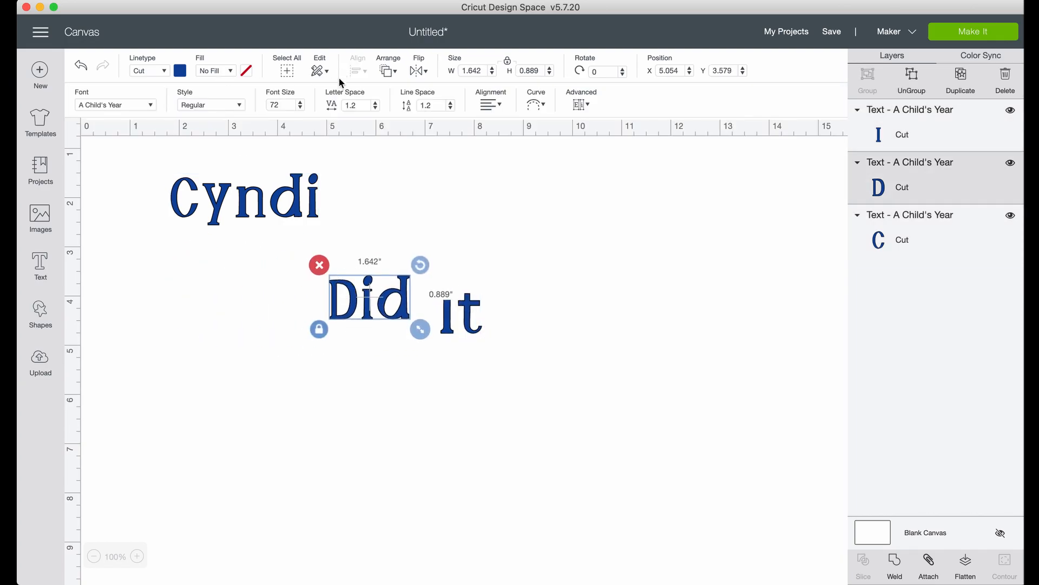
{"action": "left_click_drag", "start_coordinate": [538, 355], "coordinate": [135, 170]}
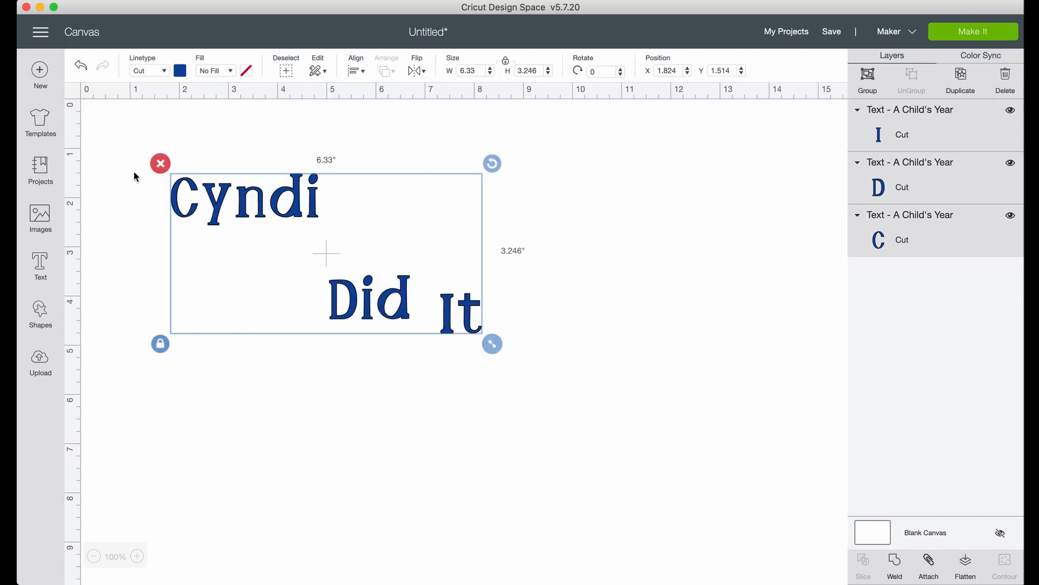
{"action": "left_click", "coordinate": [356, 71]}
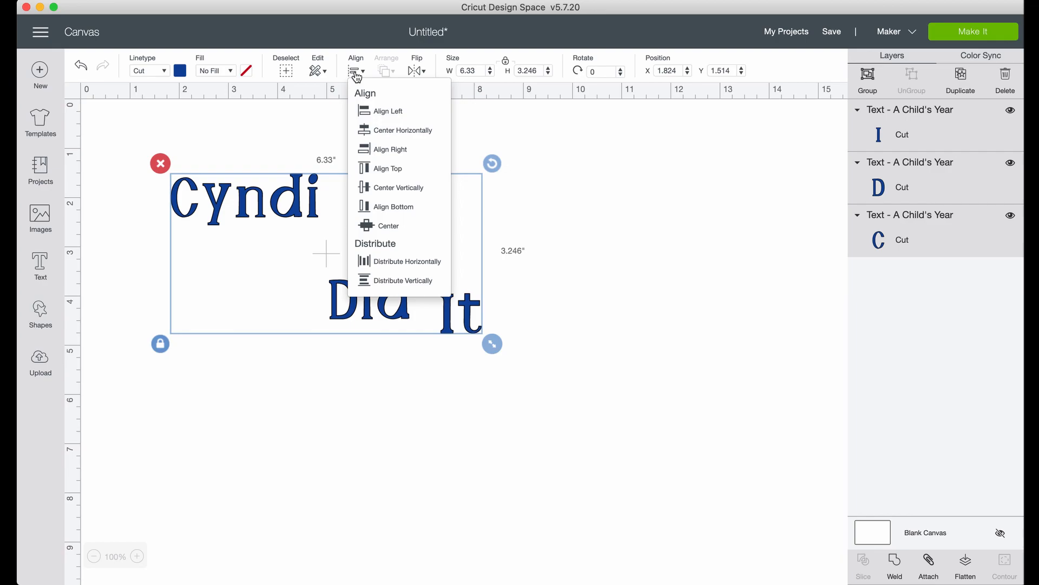
{"action": "left_click", "coordinate": [386, 206]}
{"action": "key", "text": "super+z"}
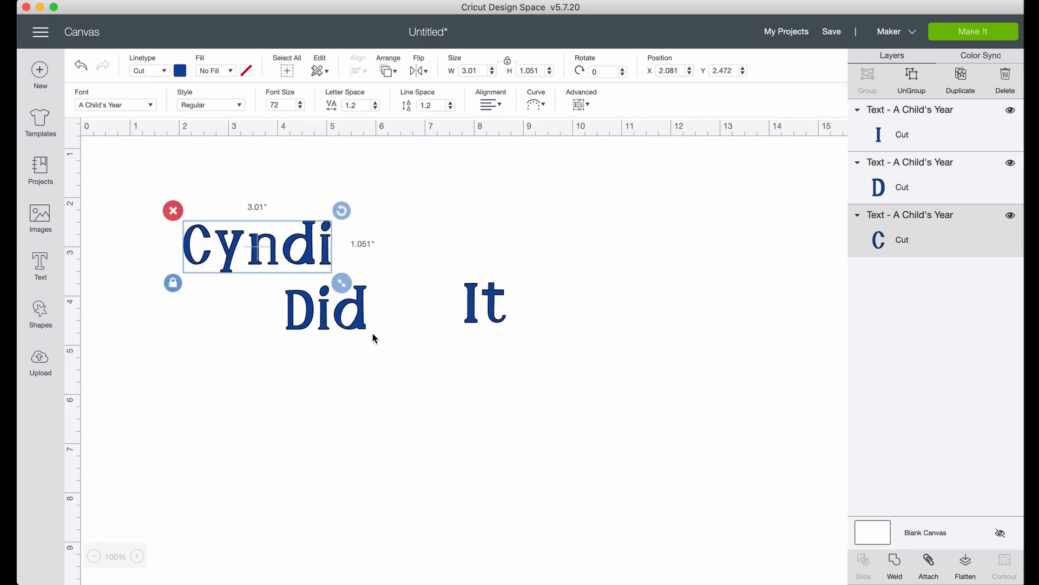
Step: Rearrange the words into a loose row, with "Did" between the first word and "It"
{"action": "left_click_drag", "start_coordinate": [371, 335], "coordinate": [450, 319]}
{"action": "key", "text": "super+z"}
{"action": "key", "text": "super+z"}
{"action": "key", "text": "super+z"}
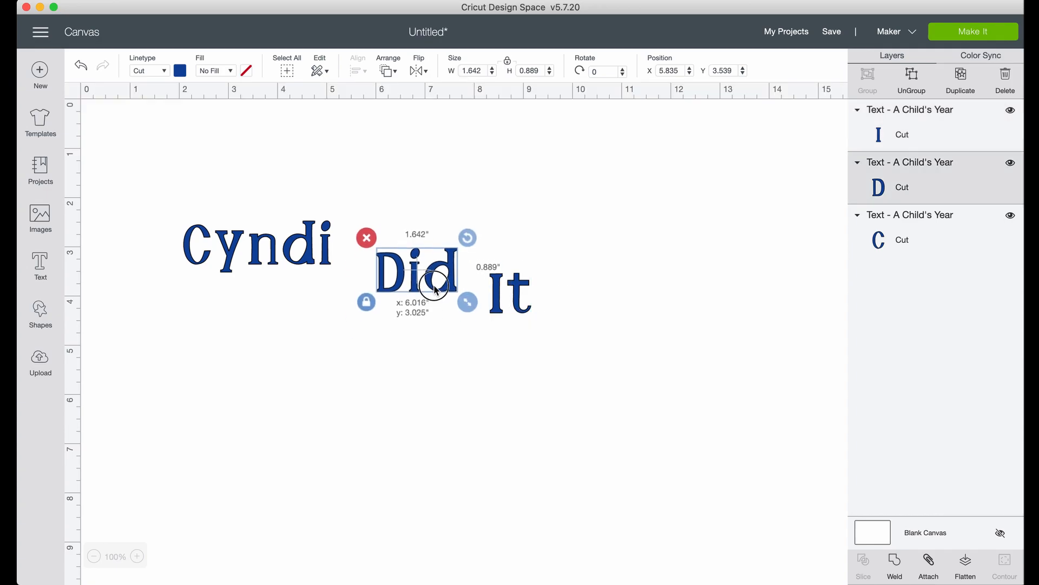
Step: Duplicate the first word, place the copy below the original at about X 2.47, Y 4.61, and set its font to Art Deco
{"action": "left_click", "coordinate": [973, 84]}
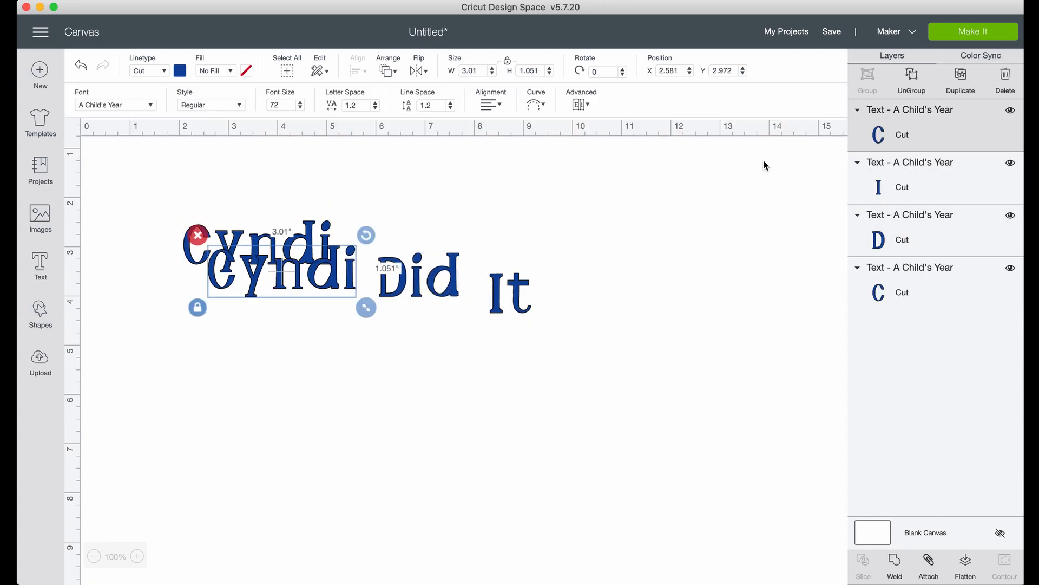
{"action": "left_click_drag", "start_coordinate": [328, 280], "coordinate": [325, 360]}
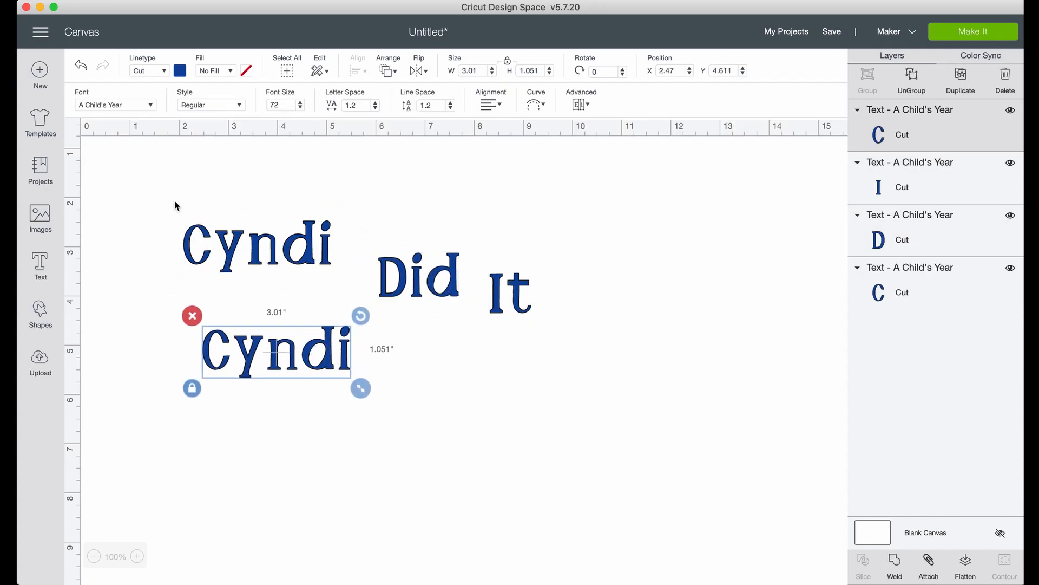
{"action": "left_click", "coordinate": [144, 104]}
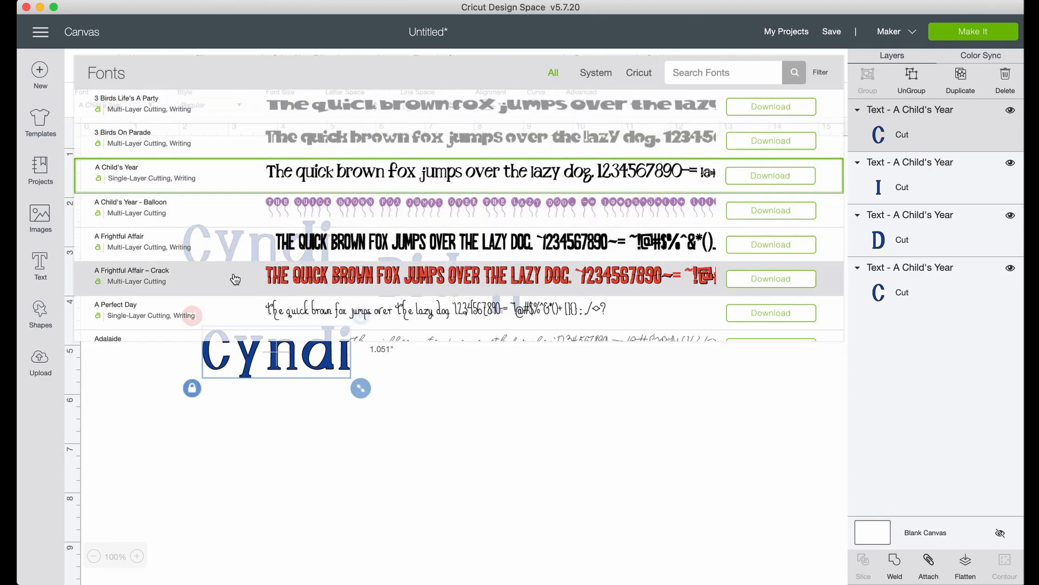
{"action": "scroll", "coordinate": [234, 278], "scroll_direction": "down", "scroll_amount": 10}
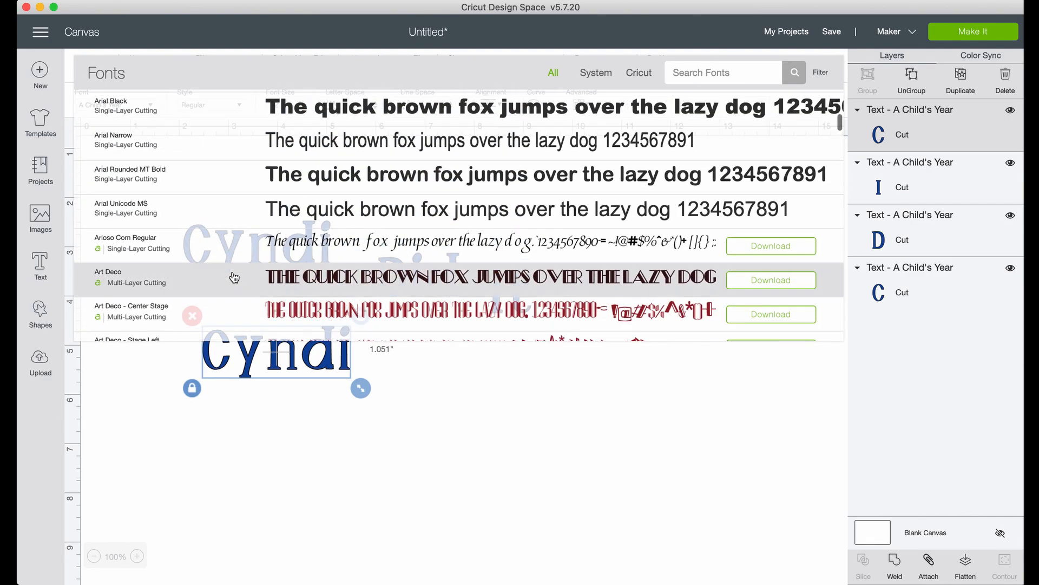
{"action": "left_click", "coordinate": [234, 277]}
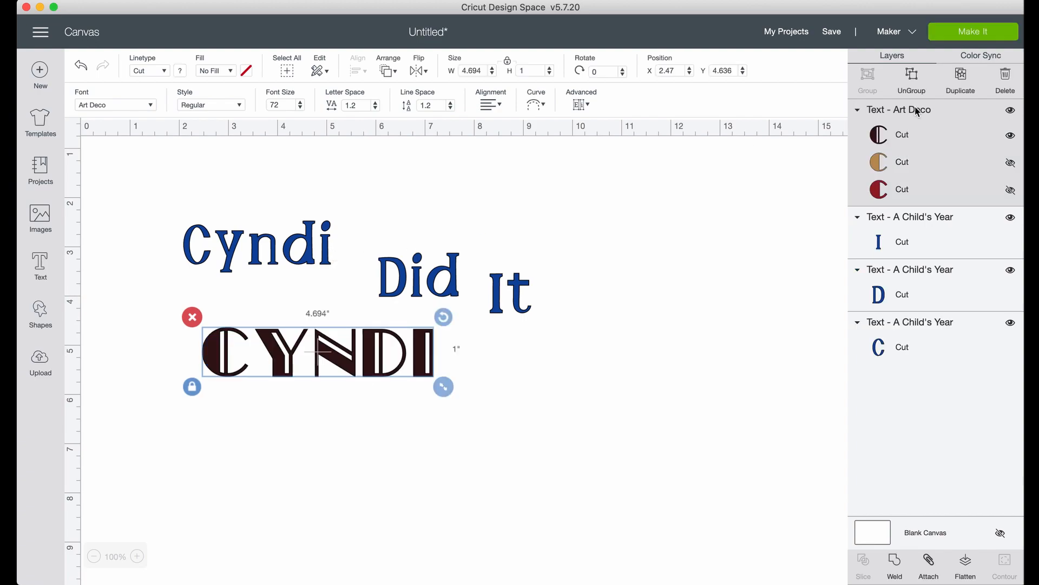
Step: Show the hidden gold and dark red layers of the Art Deco word and select each of its layers in turn
{"action": "left_click", "coordinate": [1012, 164]}
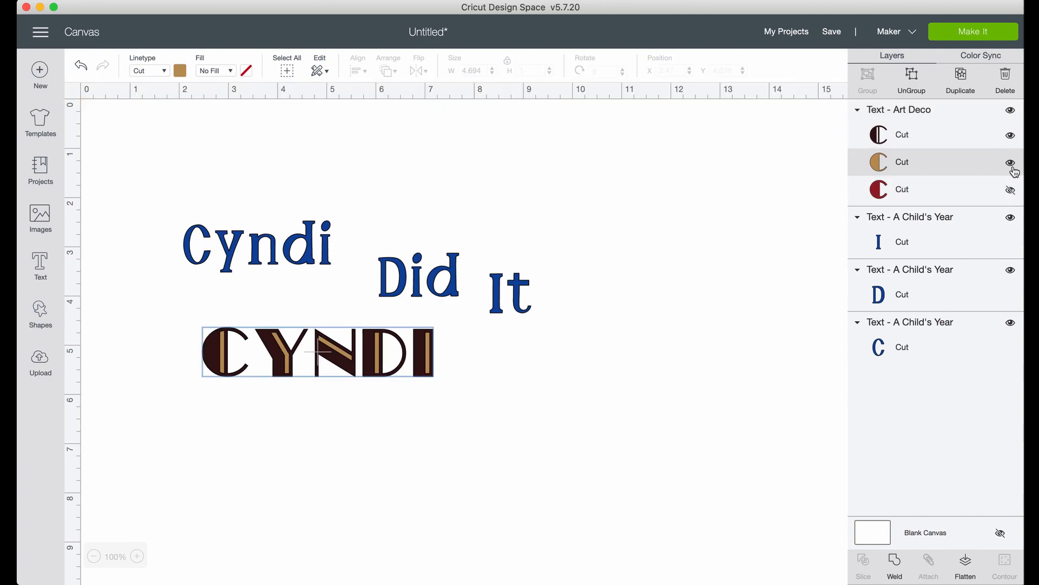
{"action": "left_click", "coordinate": [1011, 191]}
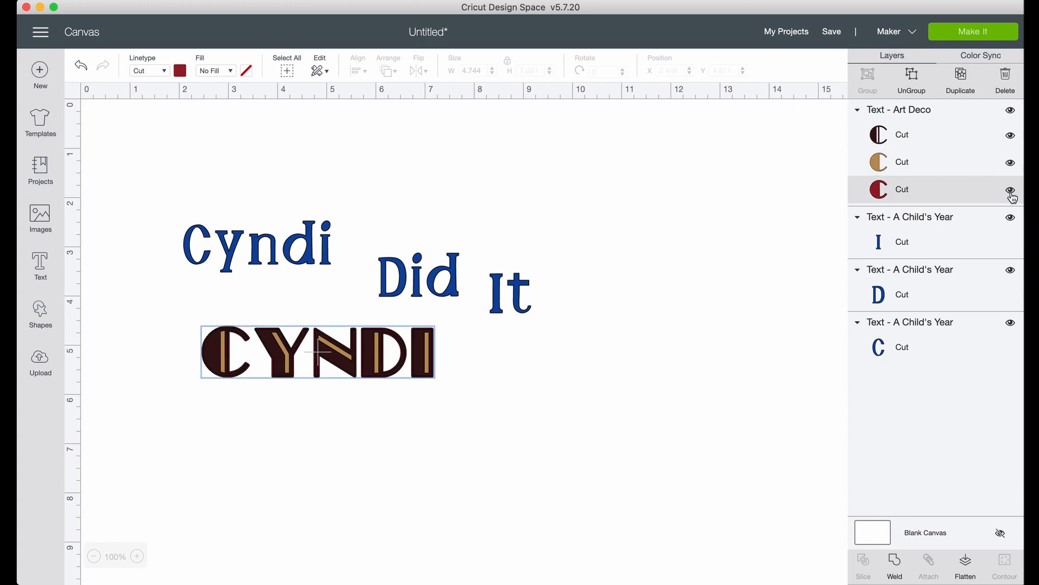
{"action": "left_click", "coordinate": [1015, 139]}
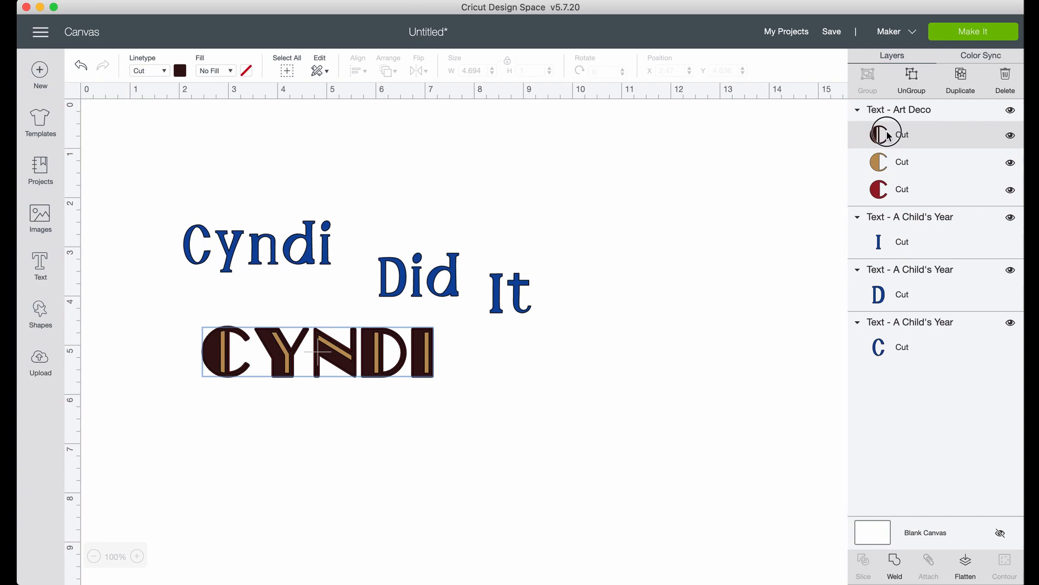
{"action": "left_click", "coordinate": [882, 165]}
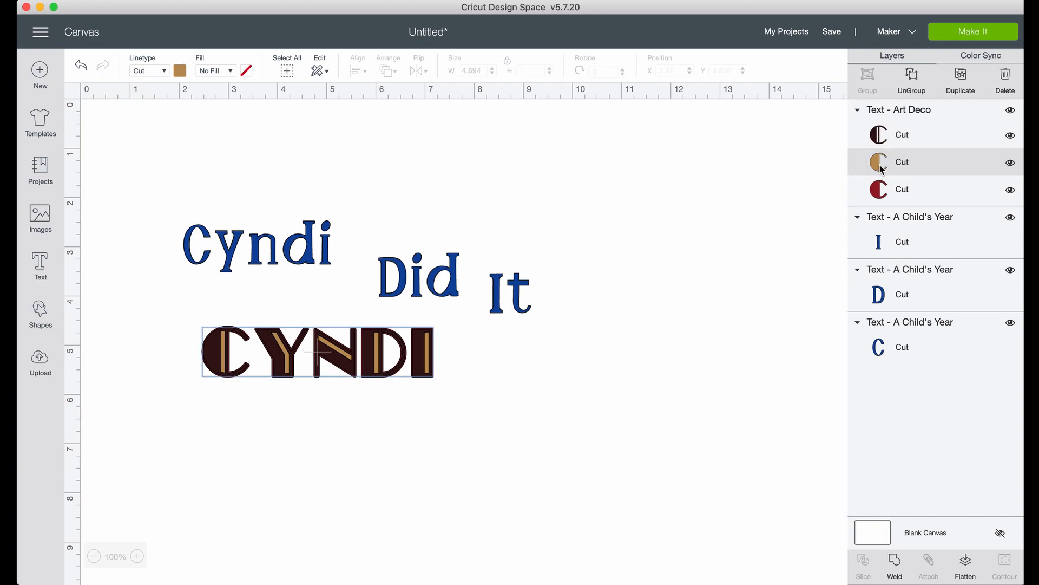
{"action": "left_click", "coordinate": [882, 196]}
Step: Ungroup the Art Deco word to layers and move its gold and red layers forward together
{"action": "left_click", "coordinate": [583, 105]}
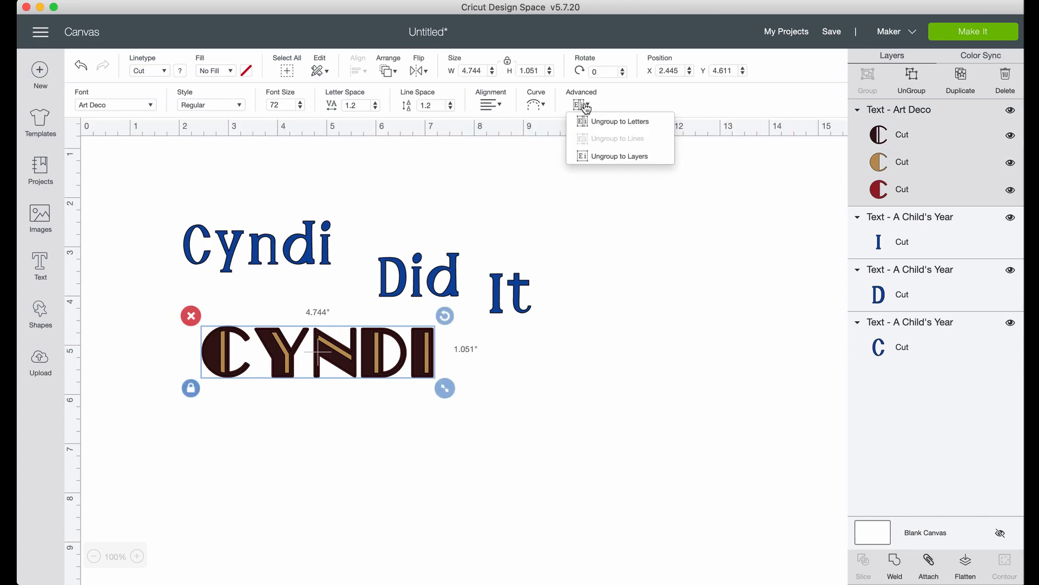
{"action": "left_click", "coordinate": [585, 157]}
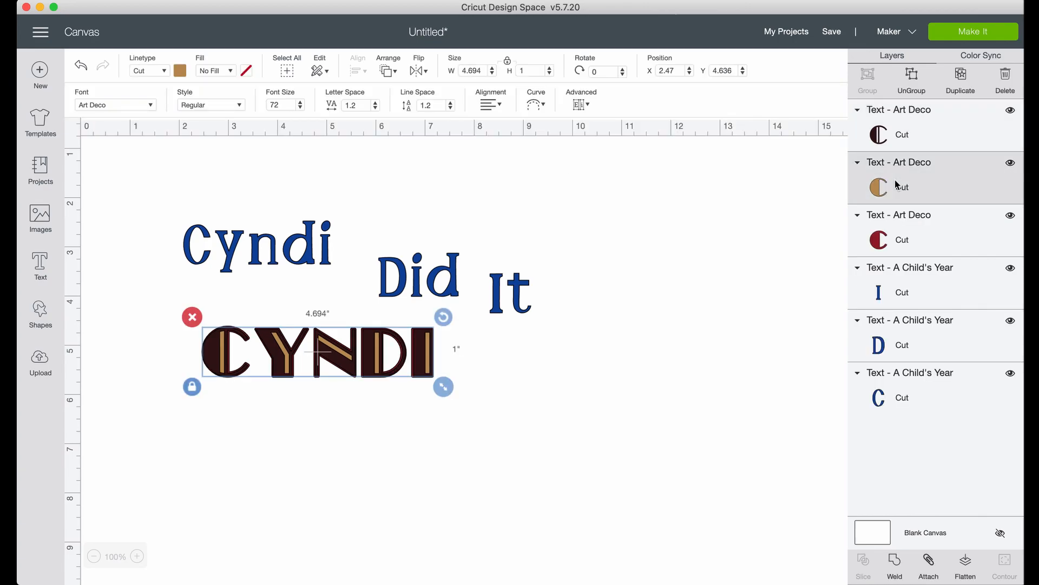
{"action": "left_click", "coordinate": [910, 238], "text": "shift"}
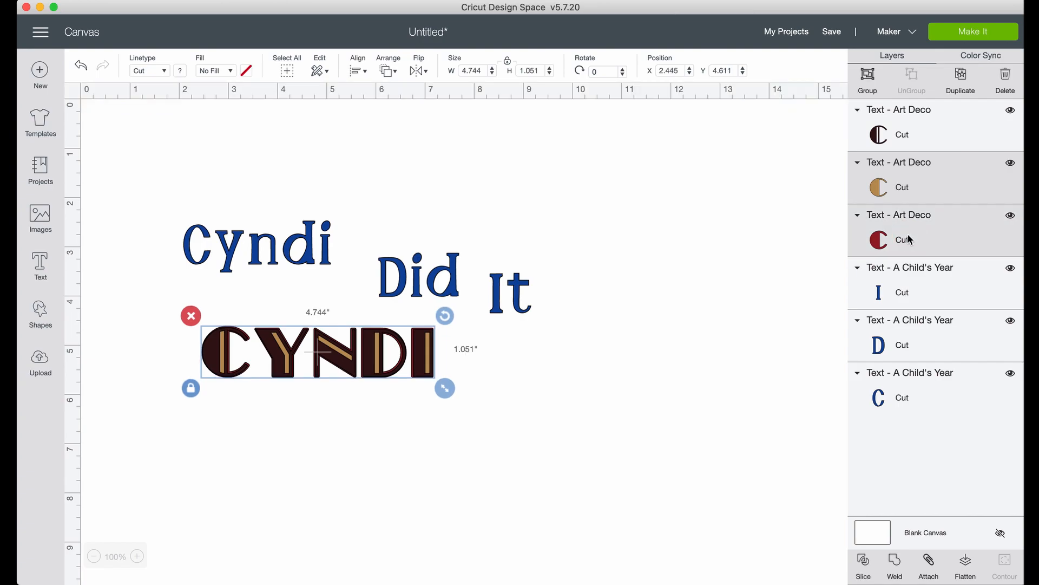
{"action": "left_click", "coordinate": [388, 70]}
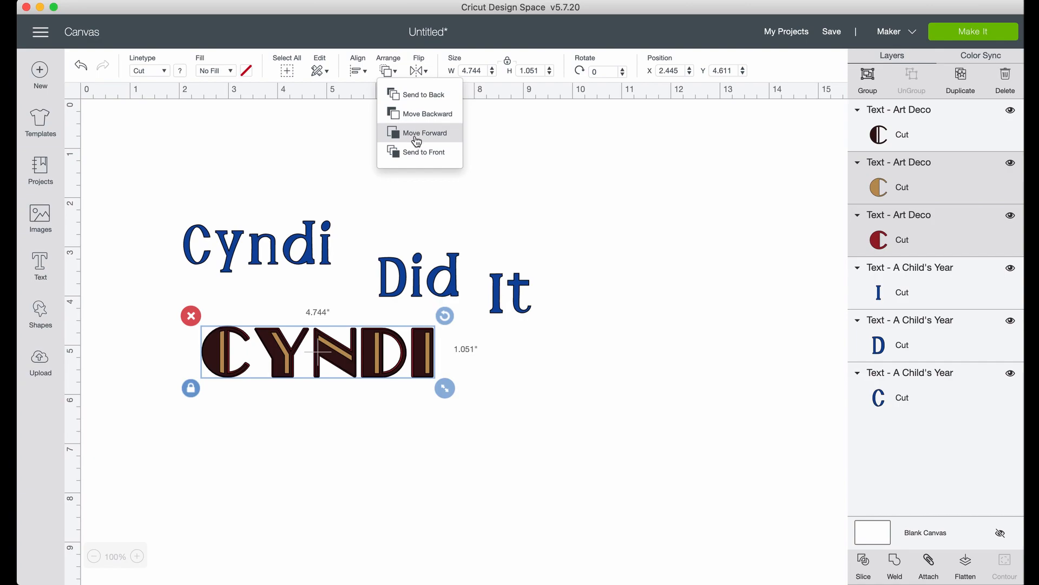
{"action": "left_click", "coordinate": [417, 134]}
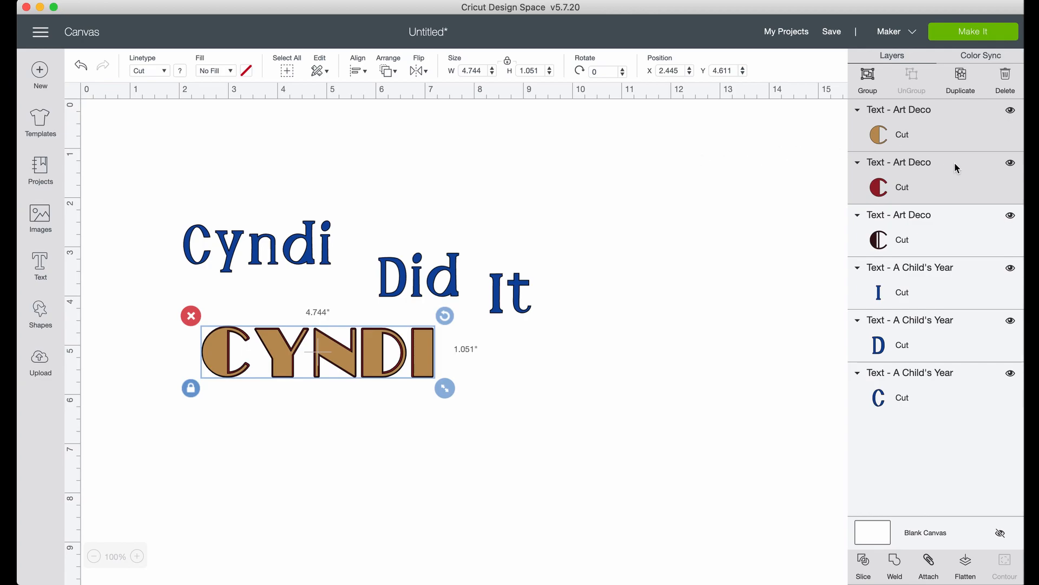
Step: Hide and reshow the gold and red layers to check the stacking, and send the black layer to the front
{"action": "left_click", "coordinate": [1010, 117]}
{"action": "left_click", "coordinate": [1011, 114]}
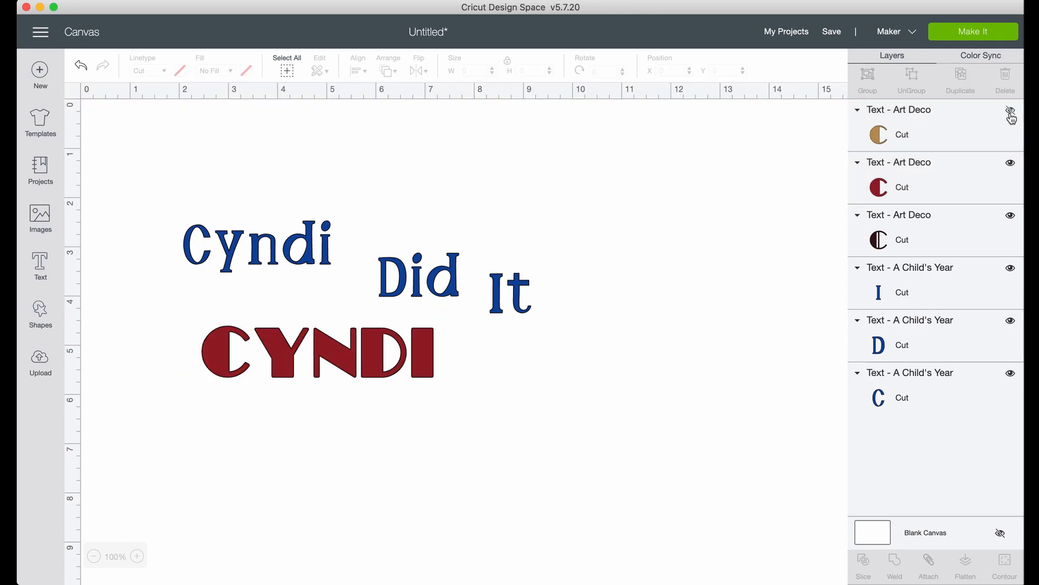
{"action": "left_click", "coordinate": [1011, 163]}
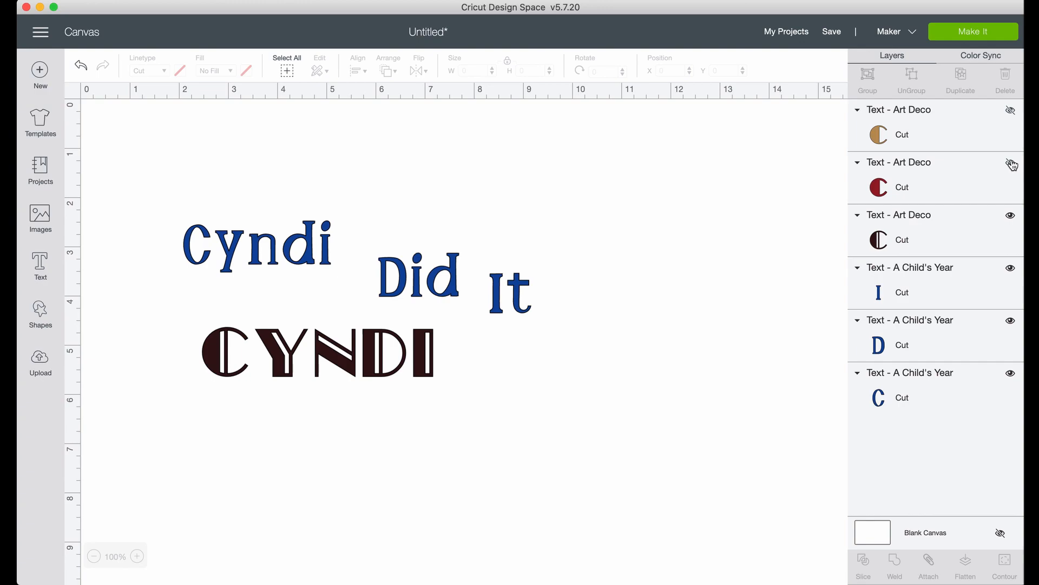
{"action": "left_click", "coordinate": [1012, 164]}
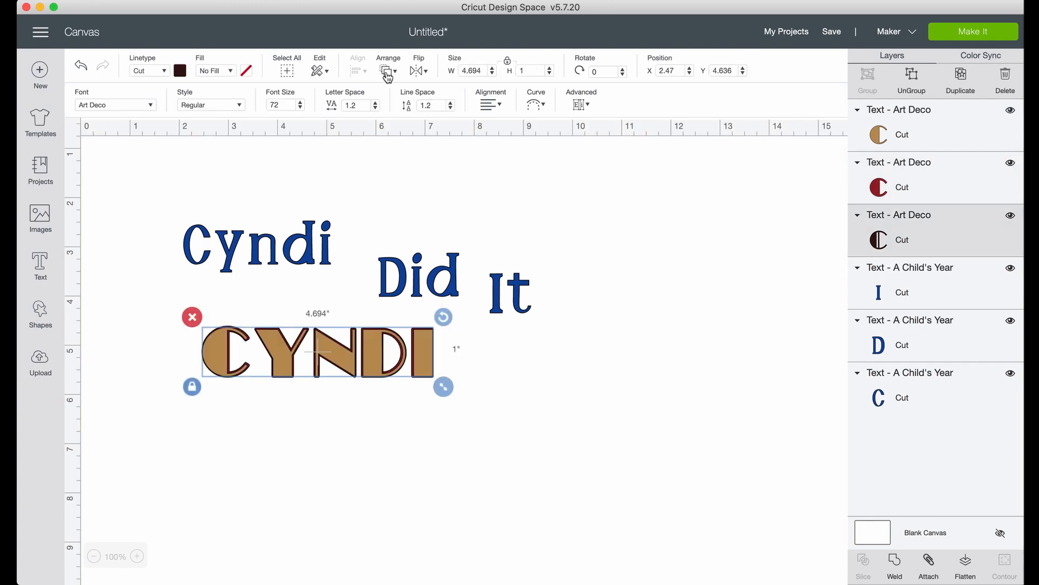
{"action": "left_click", "coordinate": [388, 73]}
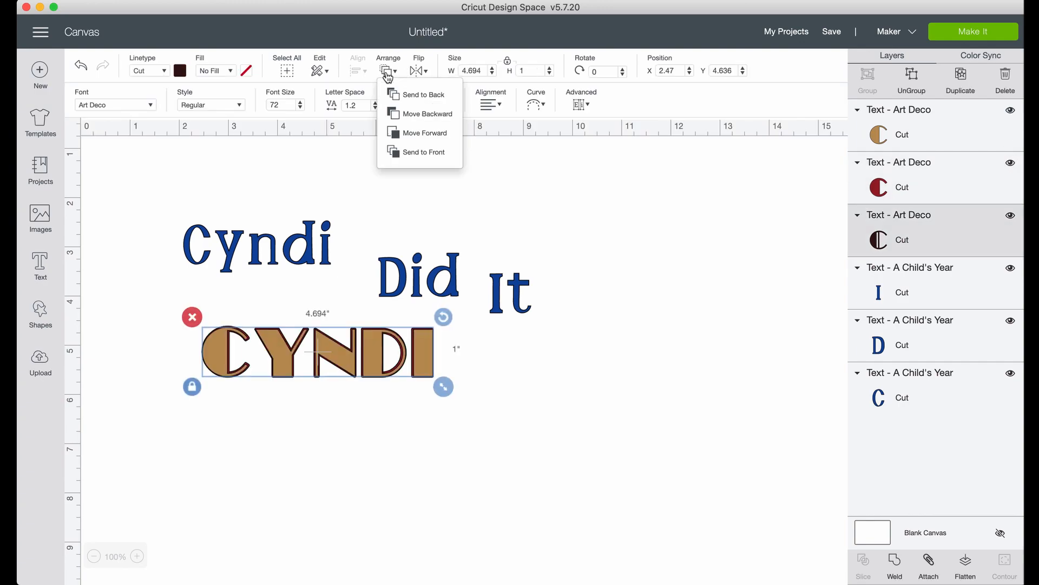
{"action": "left_click", "coordinate": [401, 152]}
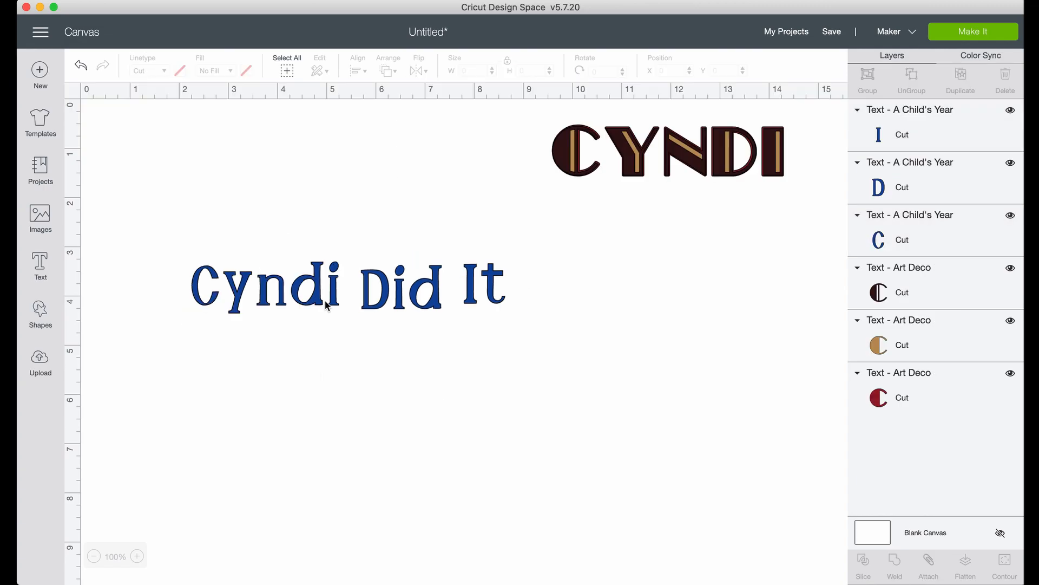
Step: Move the blue first word below the others to about X 4.33, Y 6, and flip it horizontally and back
{"action": "left_click_drag", "start_coordinate": [313, 302], "coordinate": [423, 433]}
{"action": "left_click", "coordinate": [417, 67]}
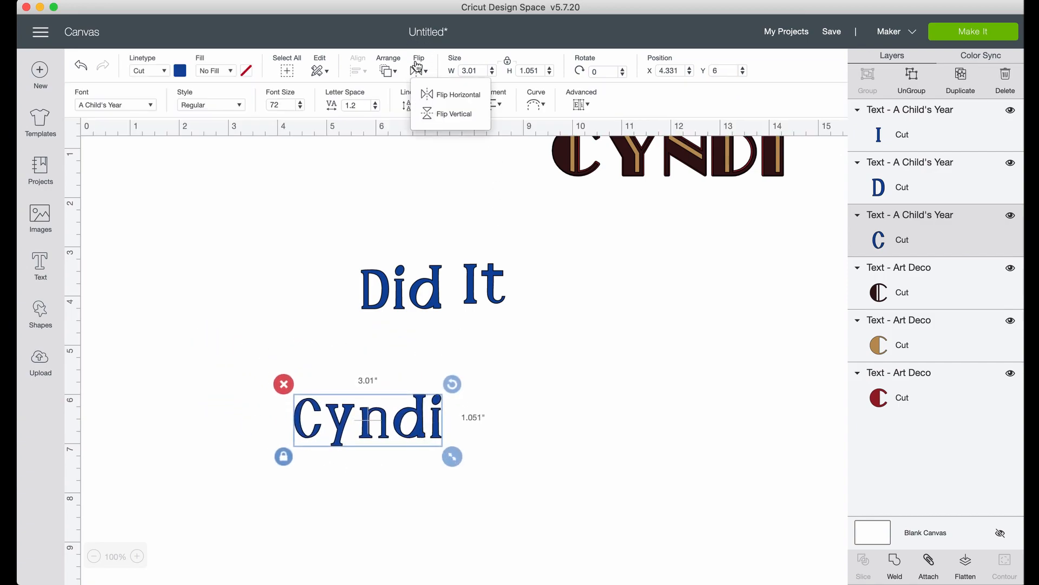
{"action": "left_click", "coordinate": [436, 93]}
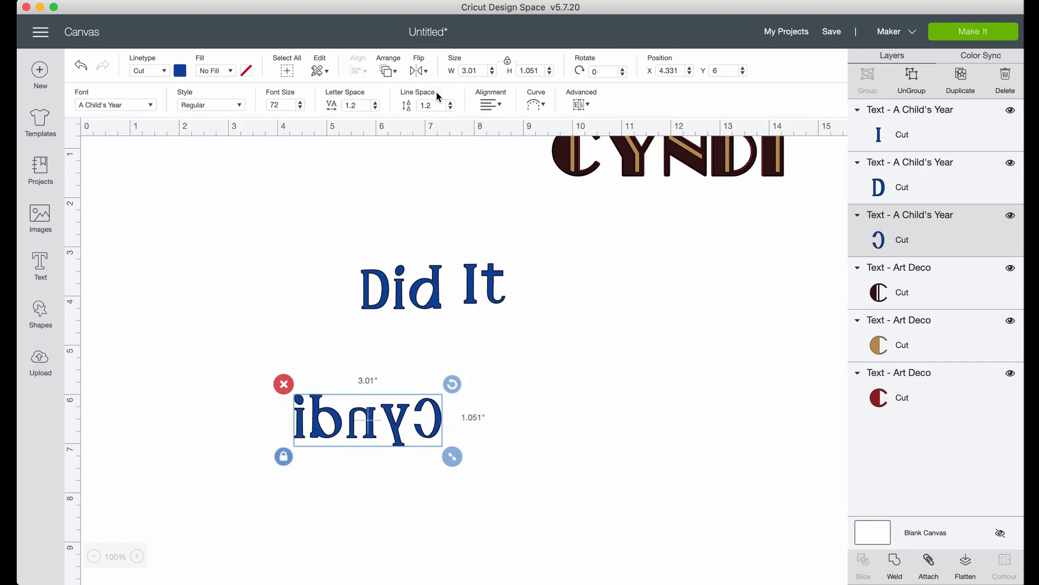
{"action": "left_click", "coordinate": [419, 70]}
{"action": "left_click", "coordinate": [434, 94]}
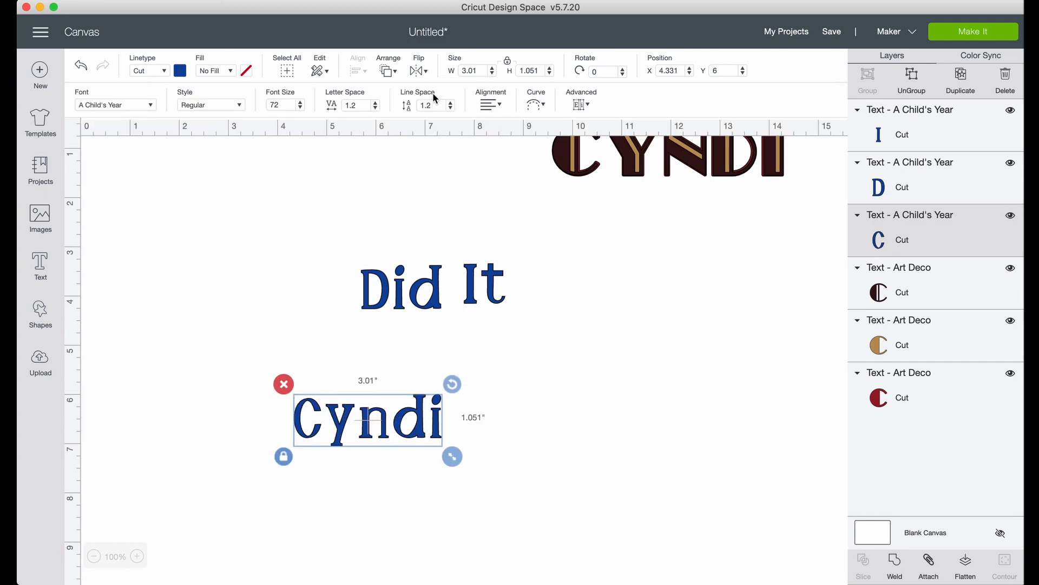
Step: Flip the blue first word vertically and flip it back upright
{"action": "left_click", "coordinate": [418, 69]}
{"action": "left_click", "coordinate": [429, 112]}
{"action": "left_click", "coordinate": [423, 71]}
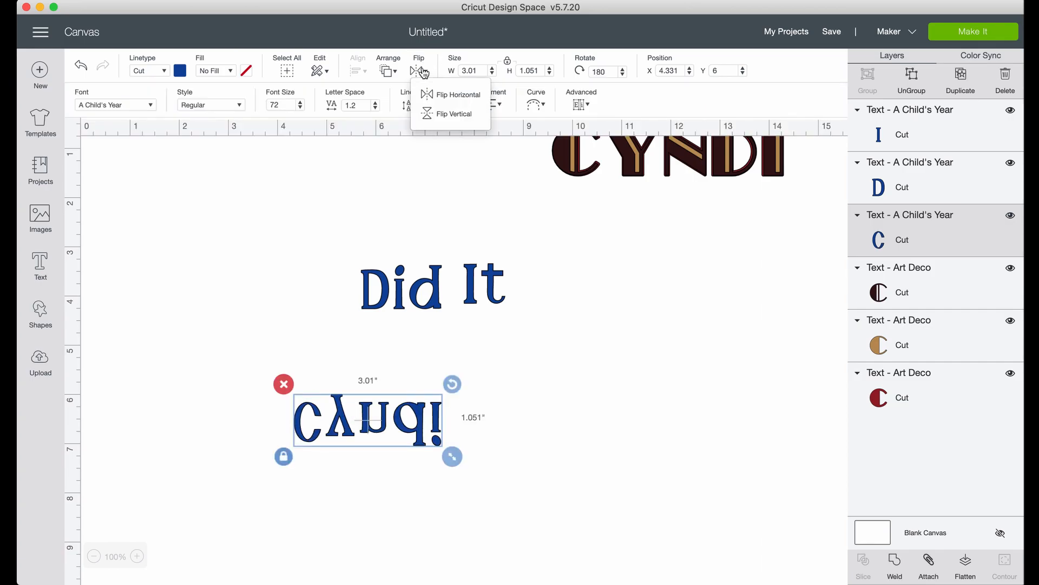
{"action": "left_click", "coordinate": [449, 113]}
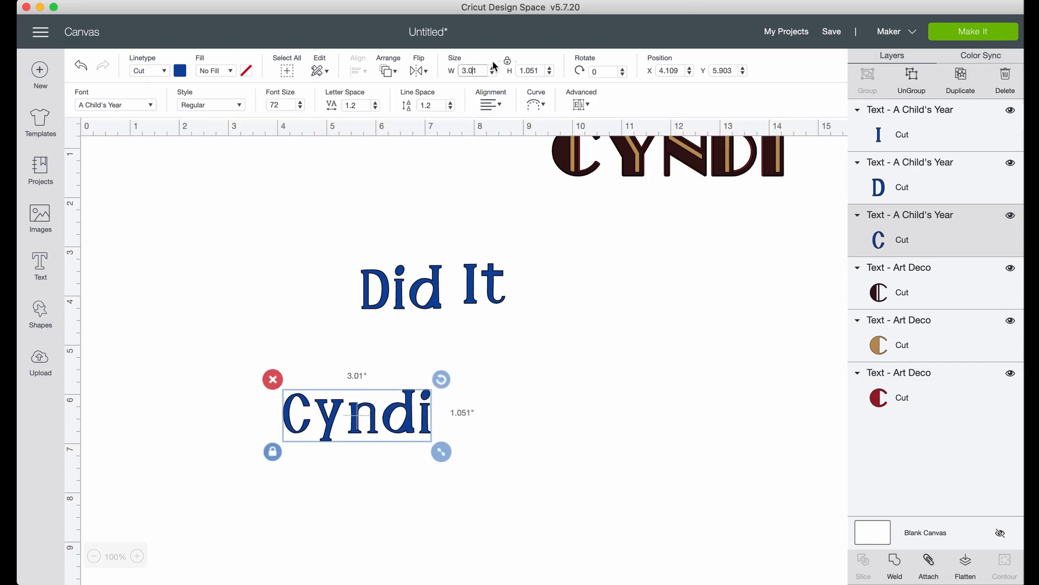
Step: Set the blue first word's width to 5 inches, unlock its proportions, and narrow it to about 3.25 by 1.75 inches
{"action": "double_click", "coordinate": [474, 71]}
{"action": "type", "text": "5"}
{"action": "key", "text": "Tab"}
{"action": "left_click", "coordinate": [268, 490]}
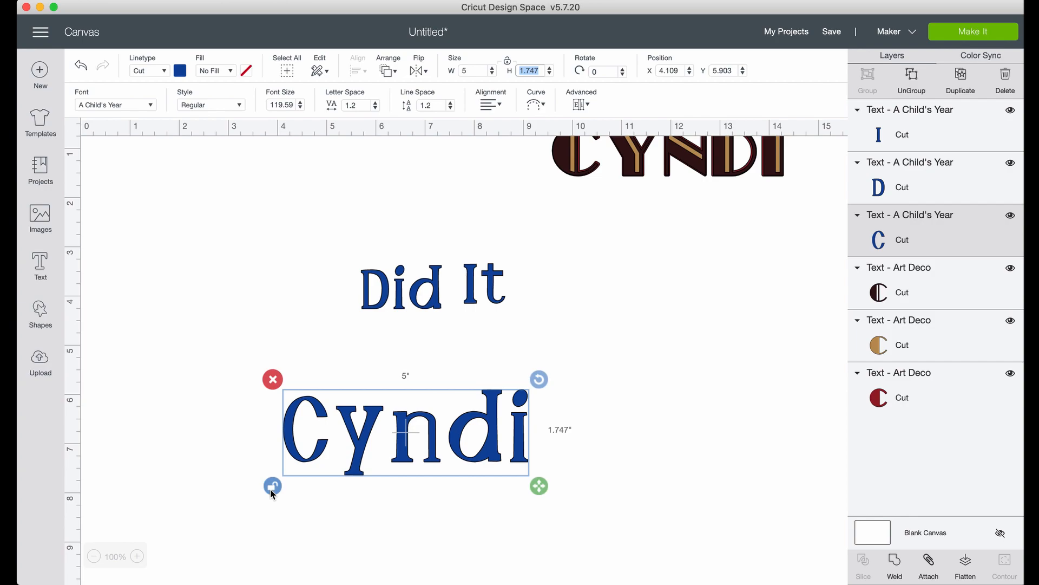
{"action": "left_click_drag", "start_coordinate": [539, 486], "coordinate": [454, 492]}
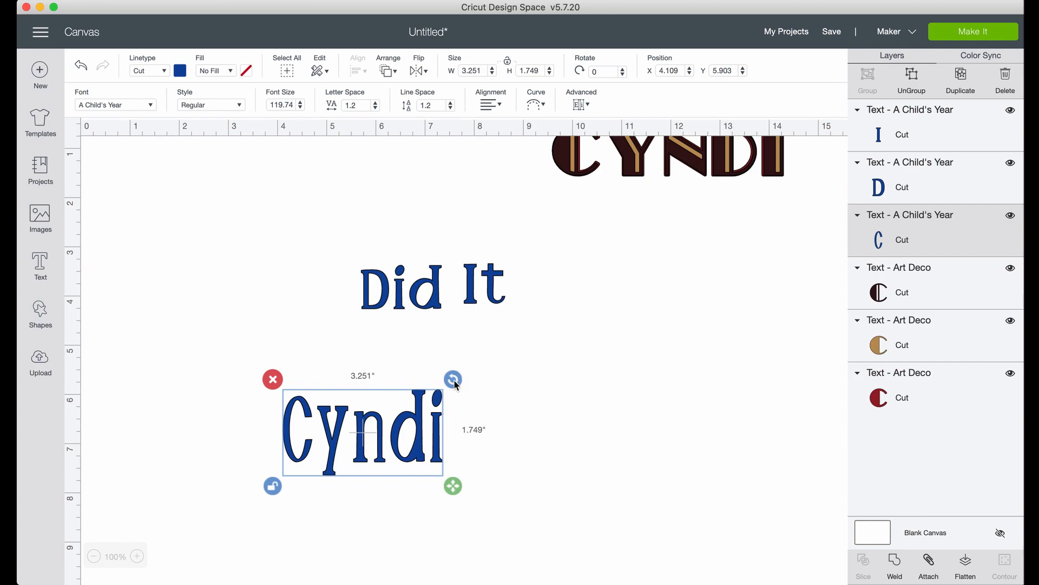
Step: Rotate the blue first word freehand clockwise to 45 degrees and further to 90 degrees
{"action": "left_click_drag", "start_coordinate": [454, 380], "coordinate": [454, 382]}
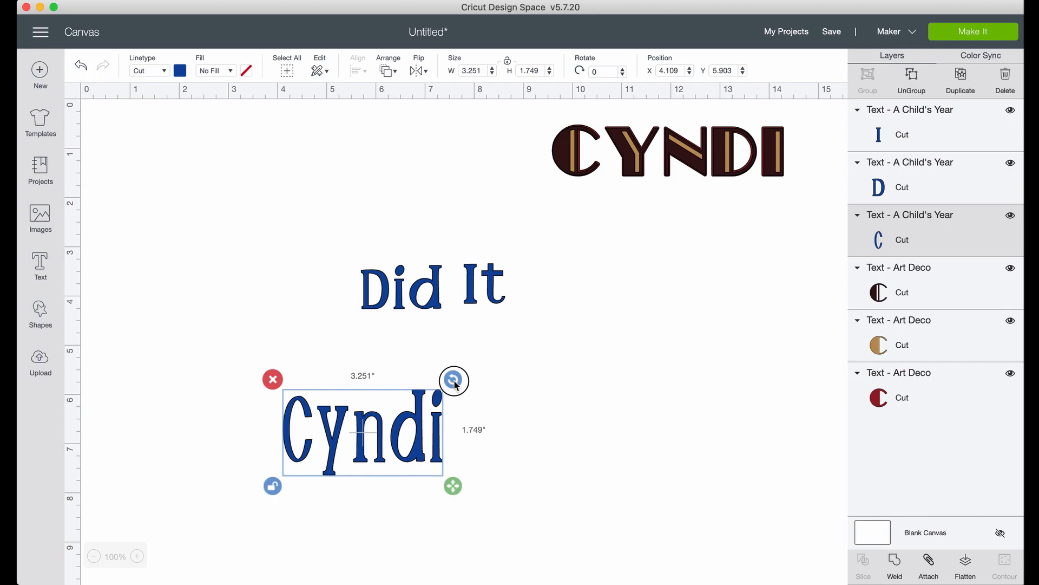
{"action": "mouse_move", "coordinate": [455, 383]}
{"action": "left_mouse_down"}
{"action": "mouse_move", "coordinate": [451, 414]}
{"action": "mouse_move", "coordinate": [456, 398]}
{"action": "left_mouse_up"}
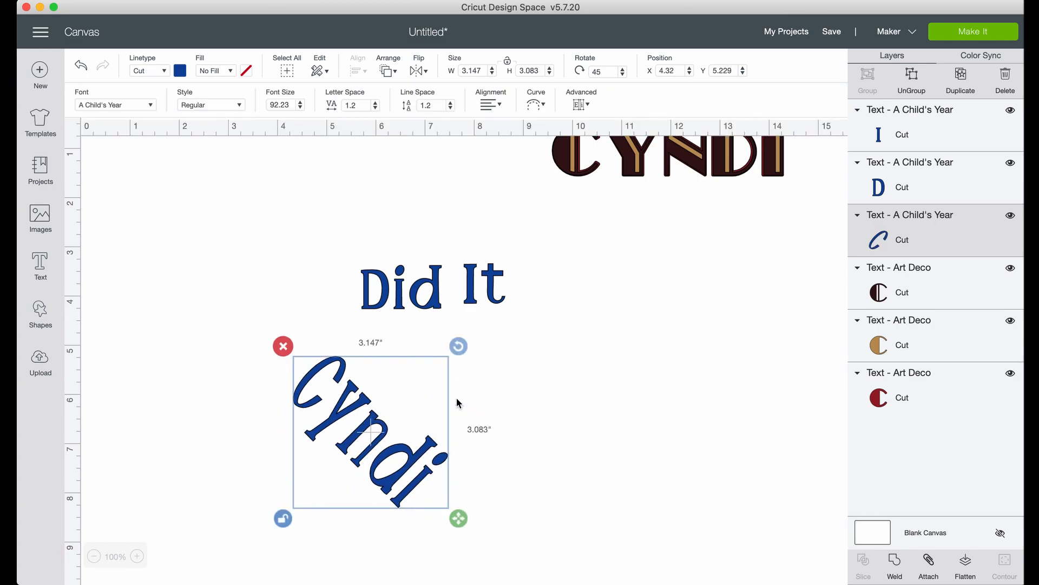
{"action": "left_click_drag", "start_coordinate": [458, 346], "coordinate": [445, 383]}
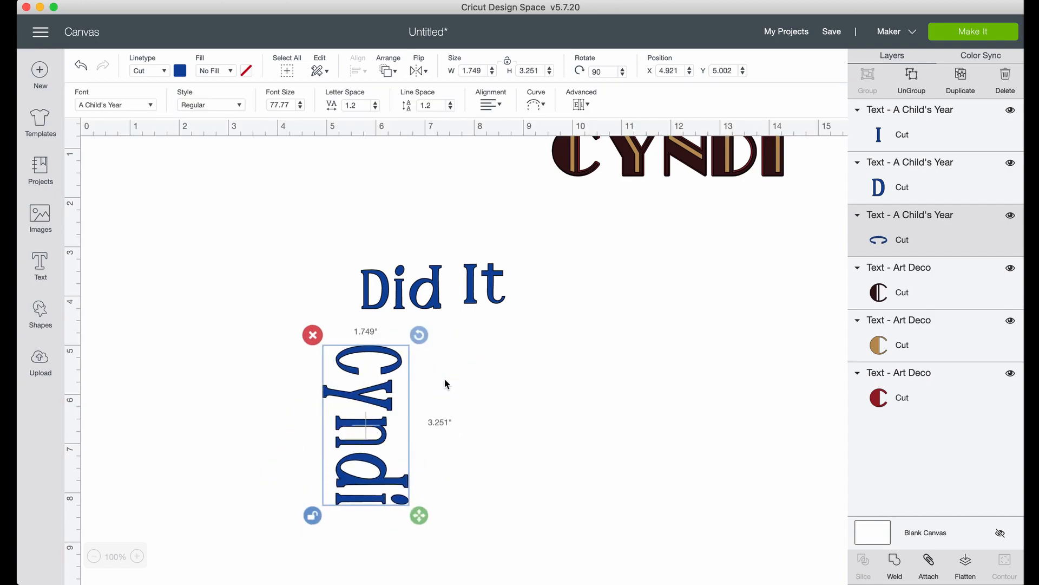
Step: Set the blue first word's rotation to exactly 180 degrees, and return it to 0 degrees
{"action": "left_click", "coordinate": [578, 72]}
{"action": "type", "text": "180"}
{"action": "key", "text": "Tab"}
{"action": "key", "text": "shift+Tab"}
{"action": "type", "text": "0"}
{"action": "key", "text": "Tab"}
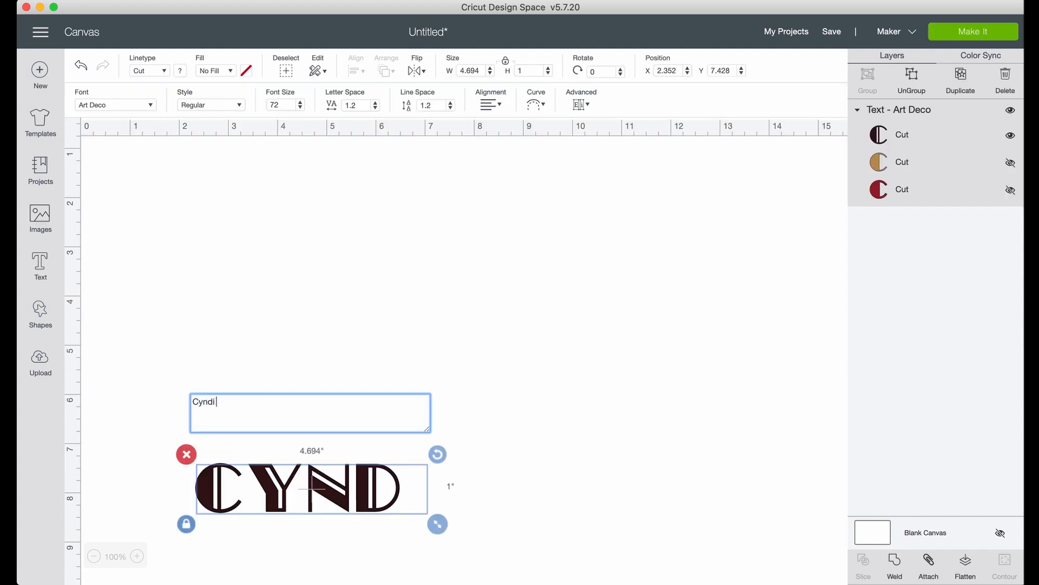
Step: Complete the new Art Deco text with "Did It", move it up the canvas, and change its font to Harelia
{"action": "type", "text": "Did It"}
{"action": "left_click_drag", "start_coordinate": [433, 473], "coordinate": [410, 362]}
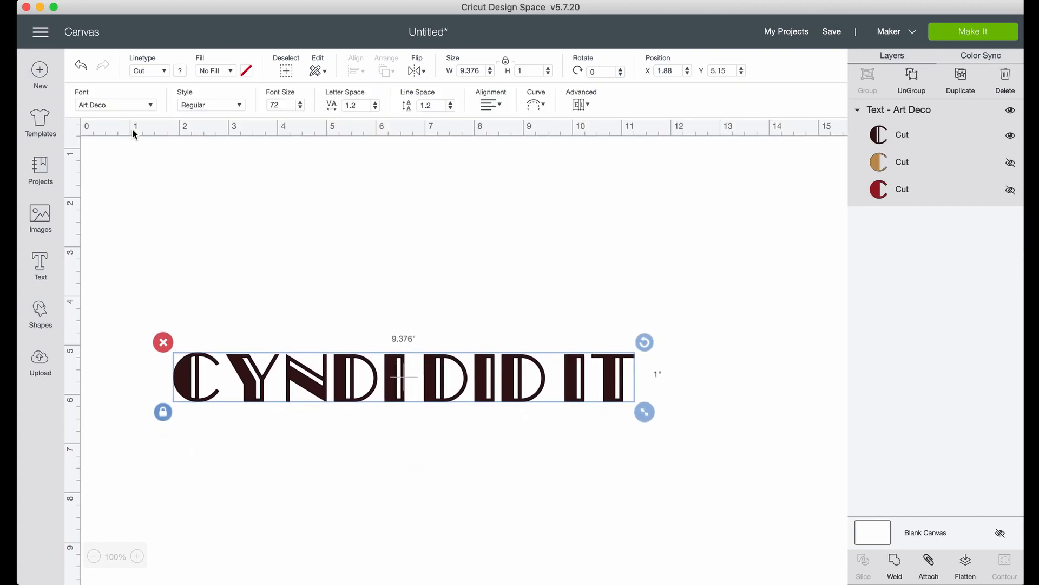
{"action": "left_click", "coordinate": [148, 105]}
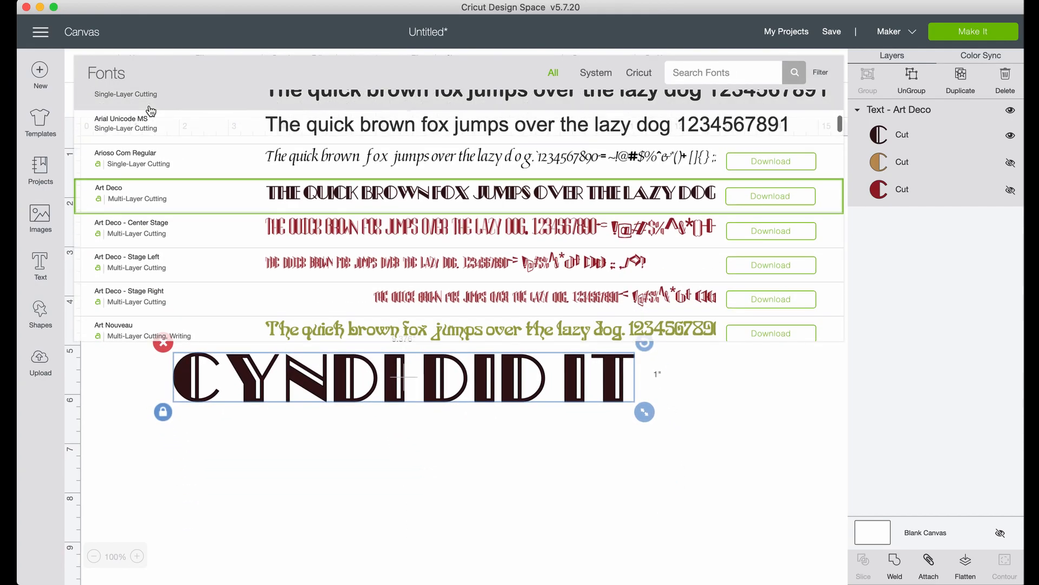
{"action": "scroll", "coordinate": [440, 227], "scroll_direction": "down", "scroll_amount": 15}
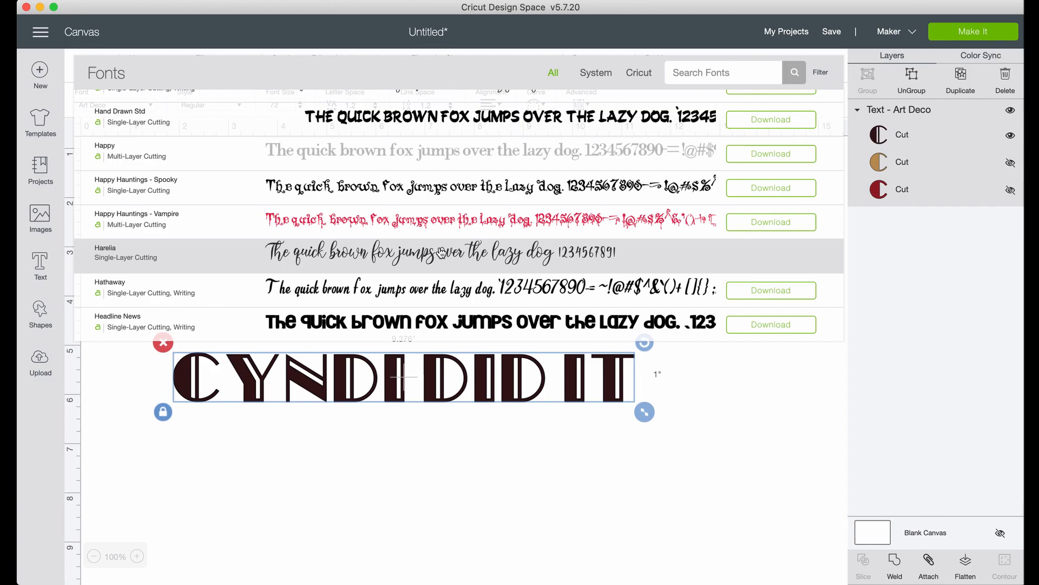
{"action": "left_click", "coordinate": [442, 252]}
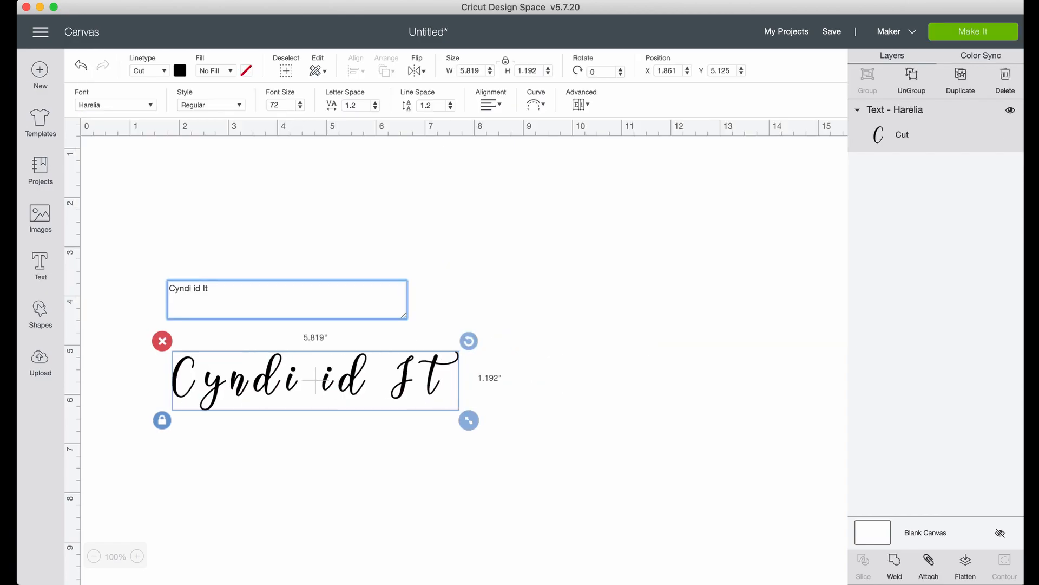
Step: Correct the last two words to lowercase "did it" and move the text up to about X 1.92, Y 4.10
{"action": "type", "text": "di did It"}
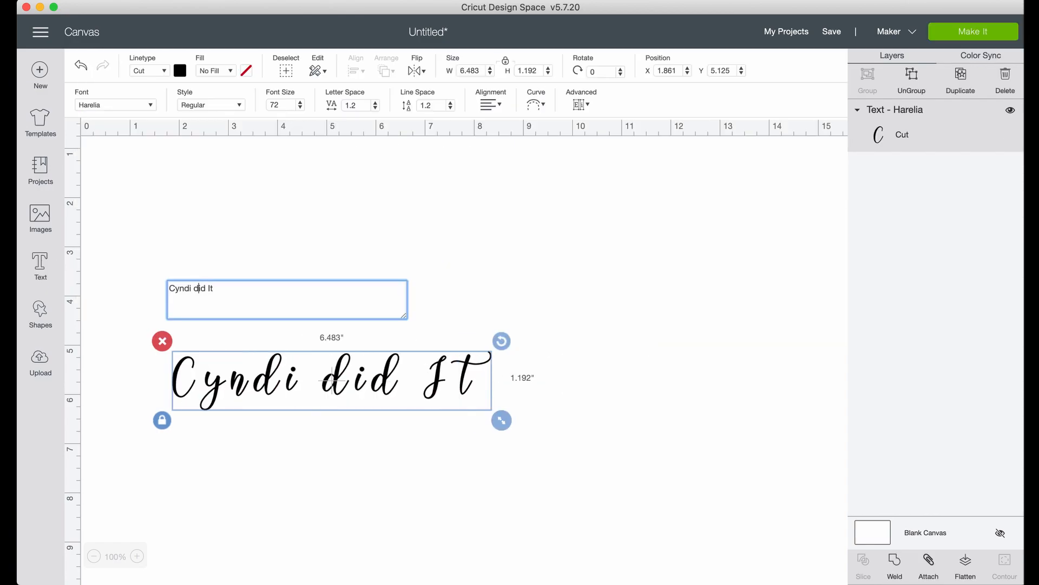
{"action": "left_click", "coordinate": [209, 288]}
{"action": "key", "text": "BackSpace"}
{"action": "type", "text": "i"}
{"action": "left_click_drag", "start_coordinate": [387, 376], "coordinate": [390, 325]}
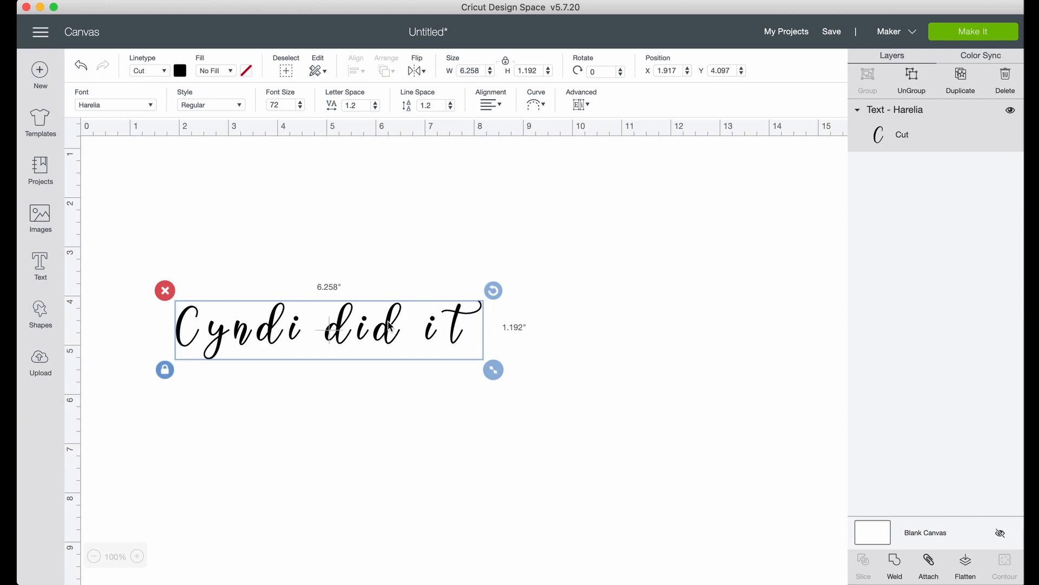
Step: Ungroup the script text to letters, and try moving the final t freehand closer to the i before undoing that move
{"action": "left_click", "coordinate": [588, 106]}
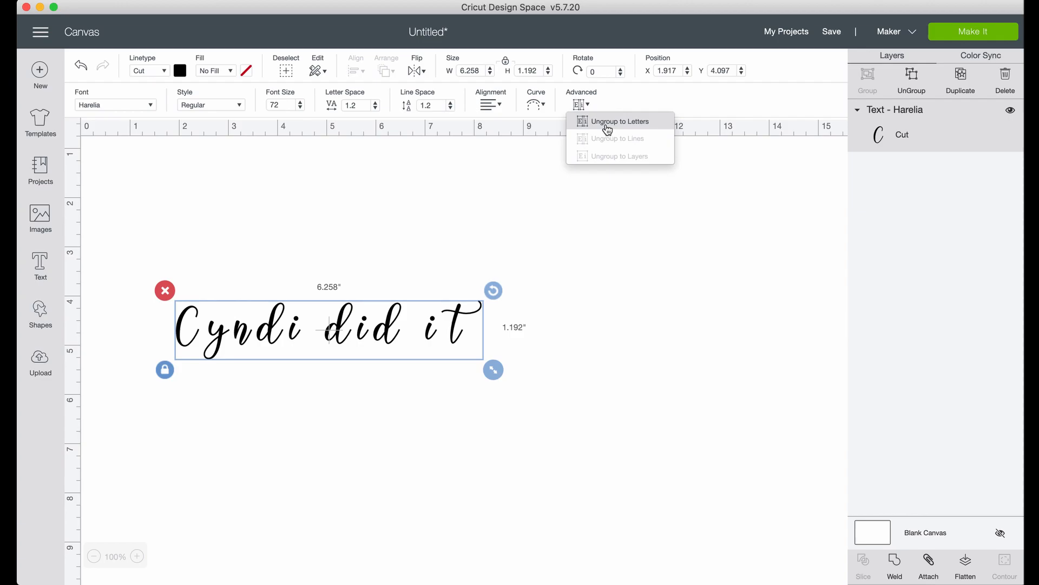
{"action": "left_click", "coordinate": [607, 127]}
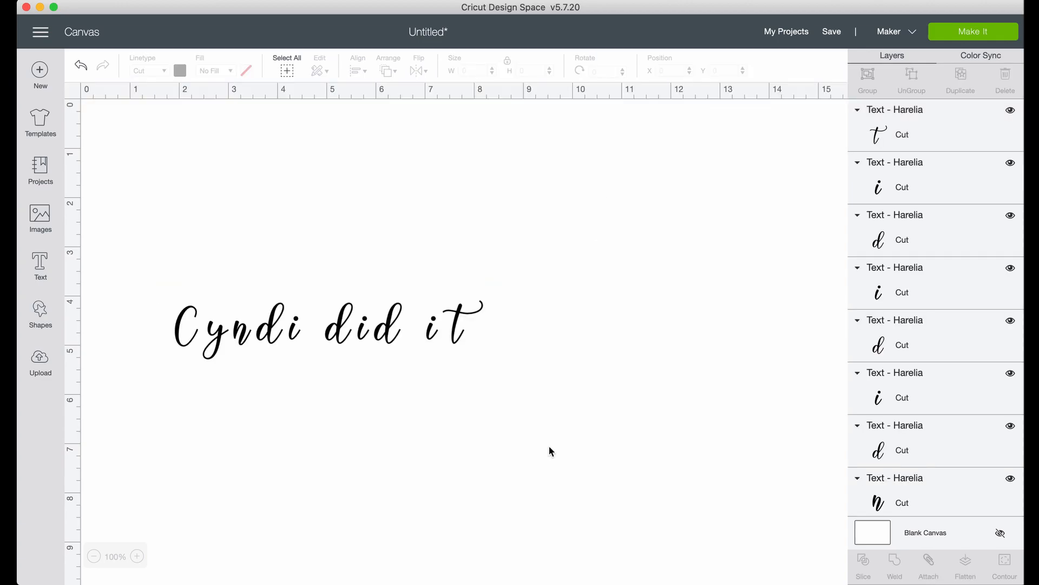
{"action": "left_click_drag", "start_coordinate": [454, 333], "coordinate": [443, 333]}
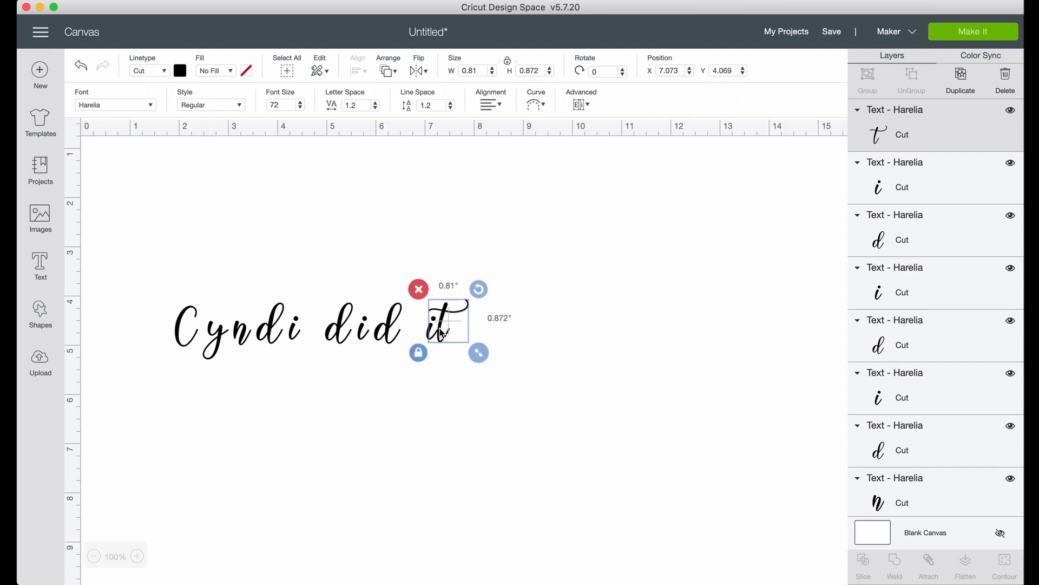
{"action": "left_click", "coordinate": [82, 69]}
Step: Nudge the final t left in small steps to X 7.065 so it joins the preceding i
{"action": "left_click", "coordinate": [457, 324]}
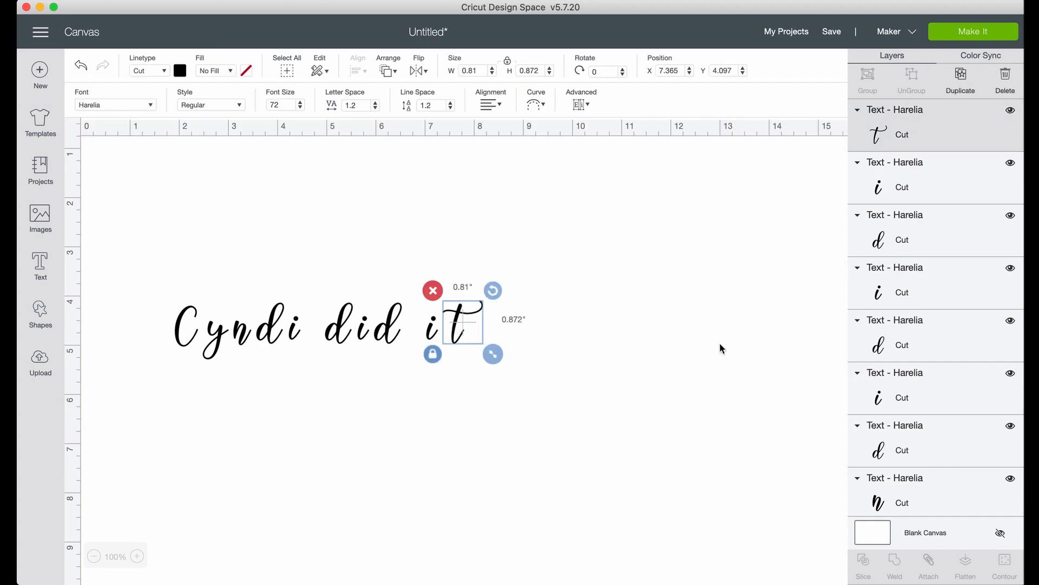
{"action": "key", "text": "Left"}
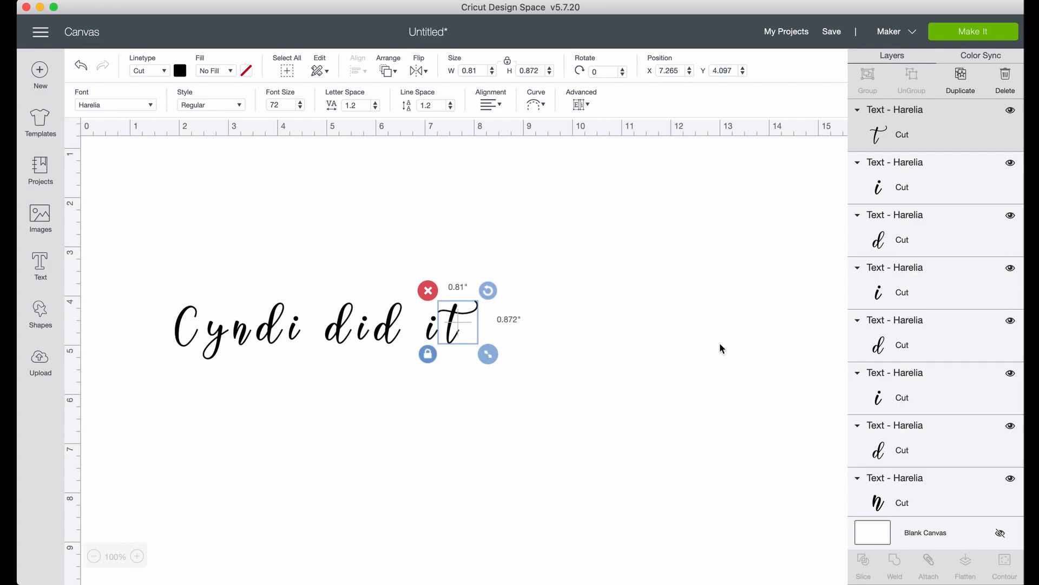
{"action": "key", "text": "Left"}
{"action": "key", "text": "Left"}
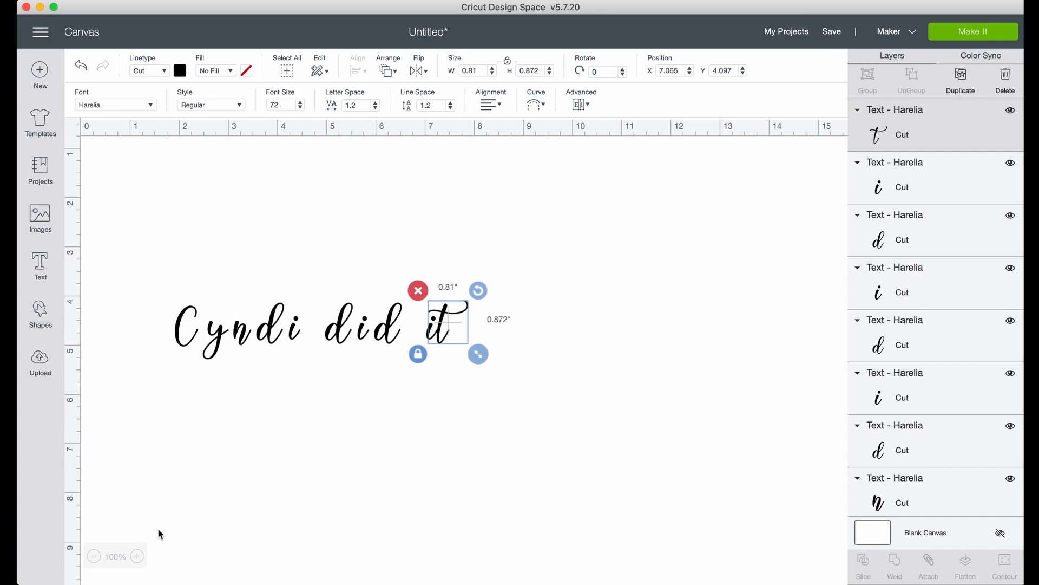
Step: Select the i and t of the last word together and nudge them left to X 6.833, closer to "did"
{"action": "left_click", "coordinate": [137, 556]}
{"action": "left_click", "coordinate": [137, 556]}
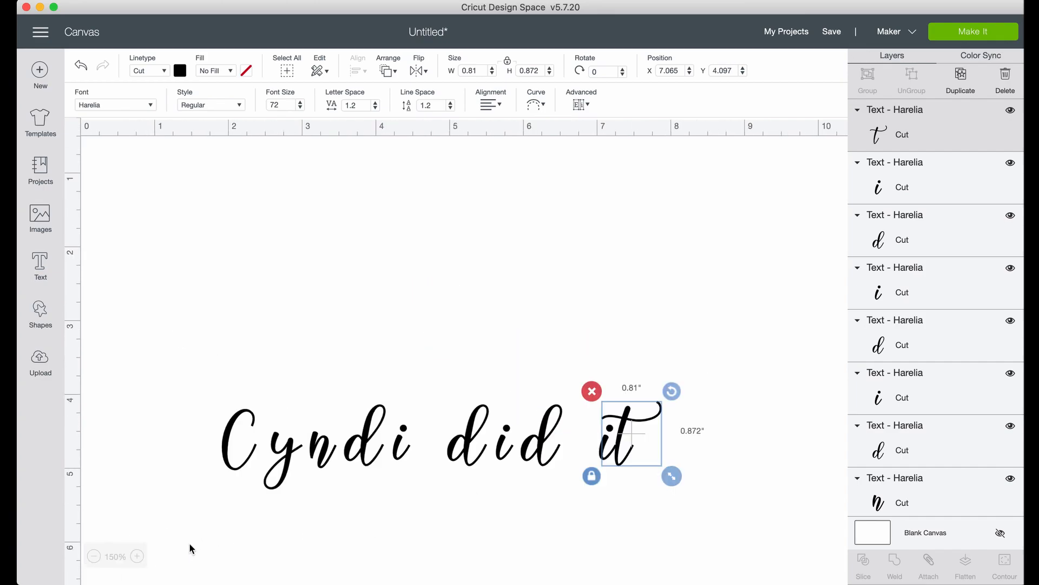
{"action": "left_click", "coordinate": [483, 395]}
{"action": "scroll", "coordinate": [483, 395], "scroll_direction": "down", "scroll_amount": 5}
{"action": "left_click", "coordinate": [137, 557]}
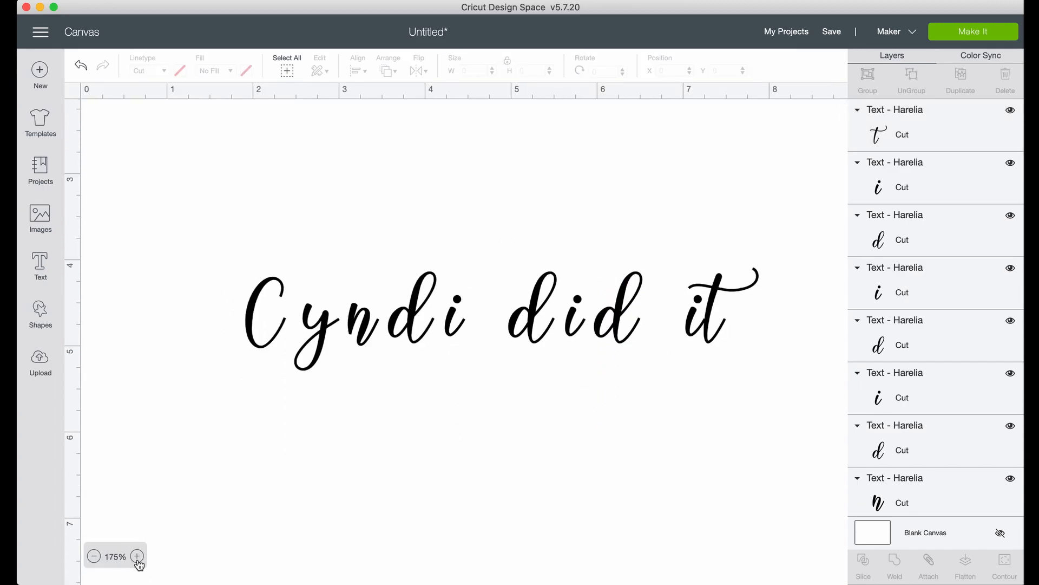
{"action": "left_click", "coordinate": [138, 556]}
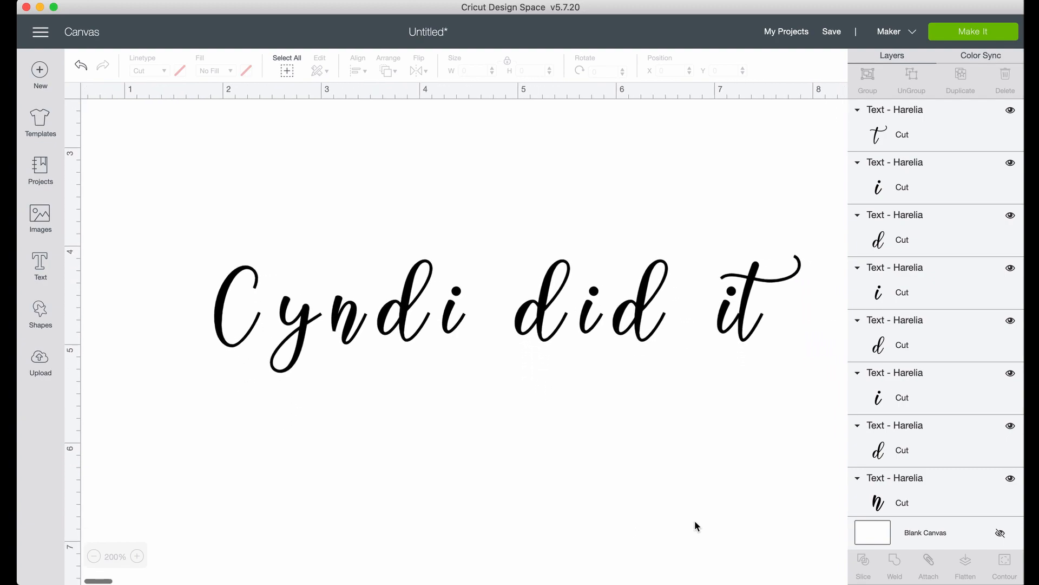
{"action": "left_click_drag", "start_coordinate": [794, 344], "coordinate": [724, 314]}
{"action": "key", "text": "Left"}
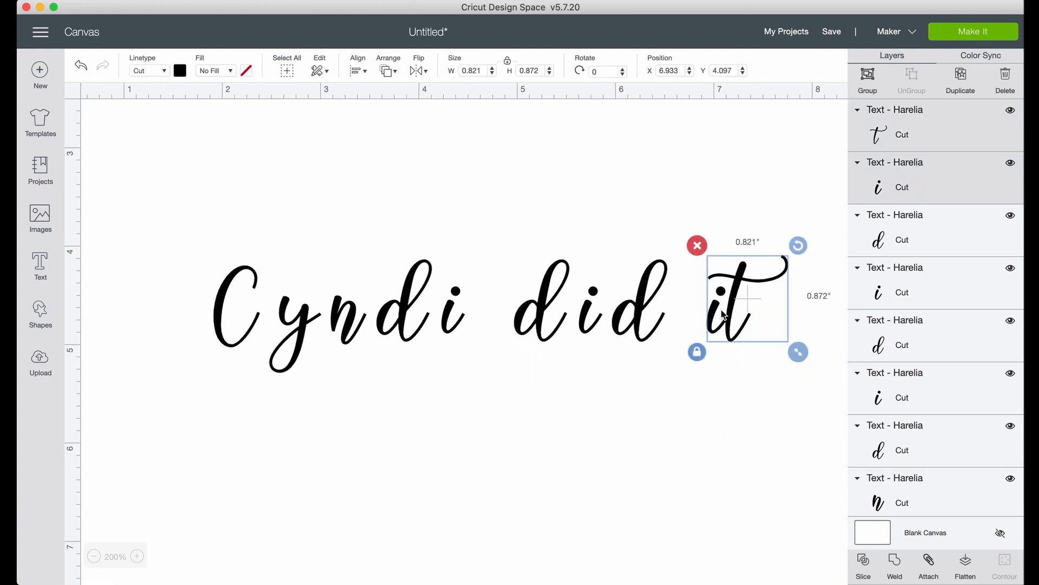
{"action": "key", "text": "Left"}
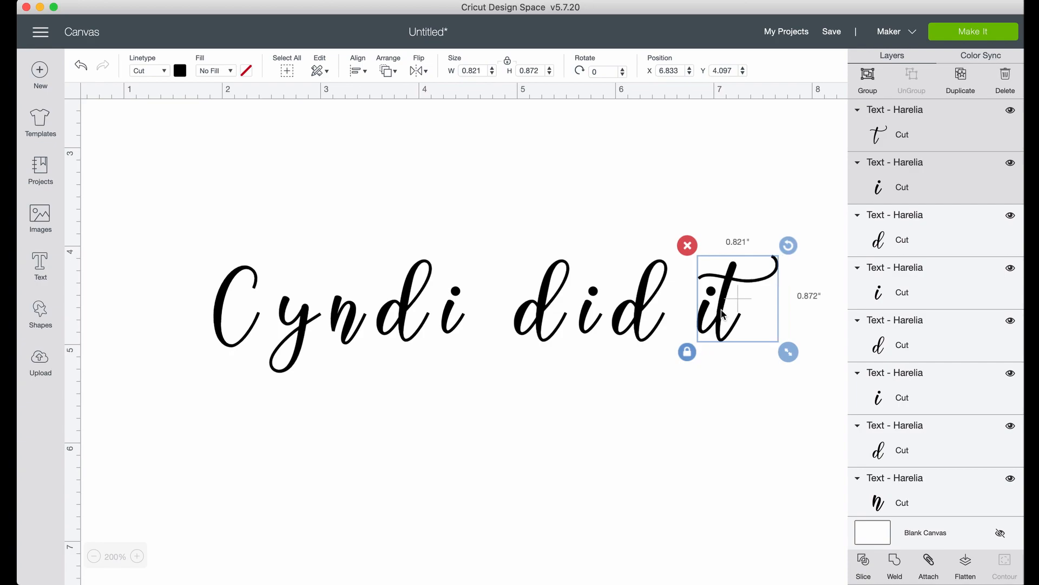
{"action": "left_click", "coordinate": [703, 393]}
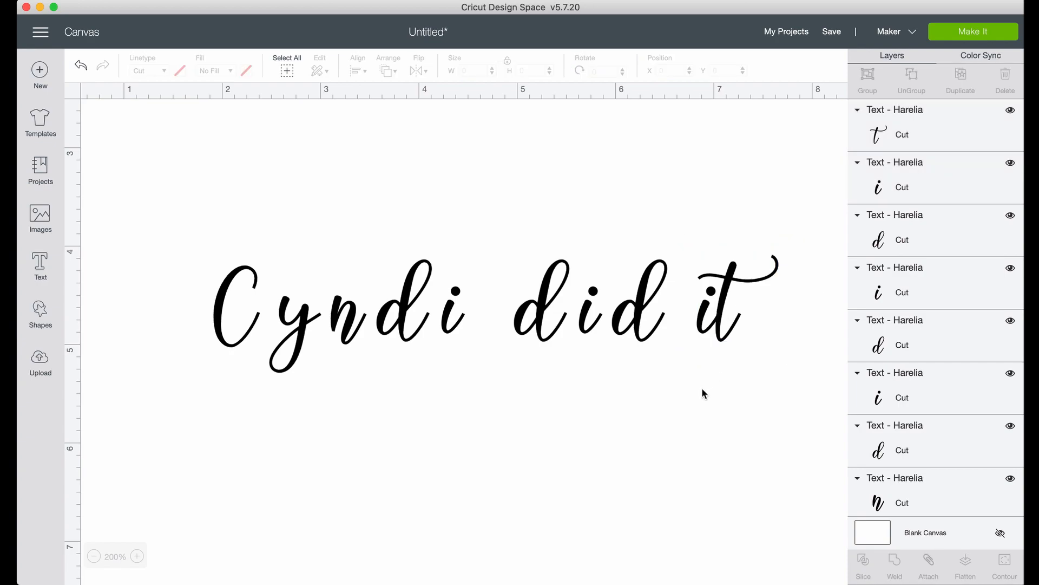
Step: Select the last d of "did" together with "it" and nudge them back and forth, ending at X 5.866
{"action": "left_click", "coordinate": [800, 360]}
{"action": "left_click_drag", "start_coordinate": [802, 363], "coordinate": [626, 314]}
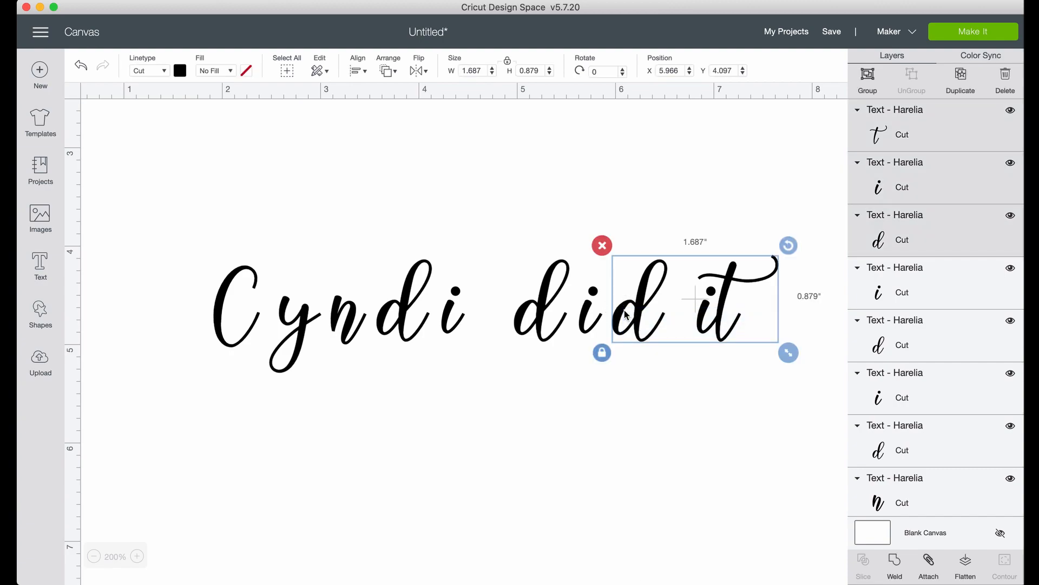
{"action": "key", "text": "Left"}
{"action": "key", "text": "Left"}
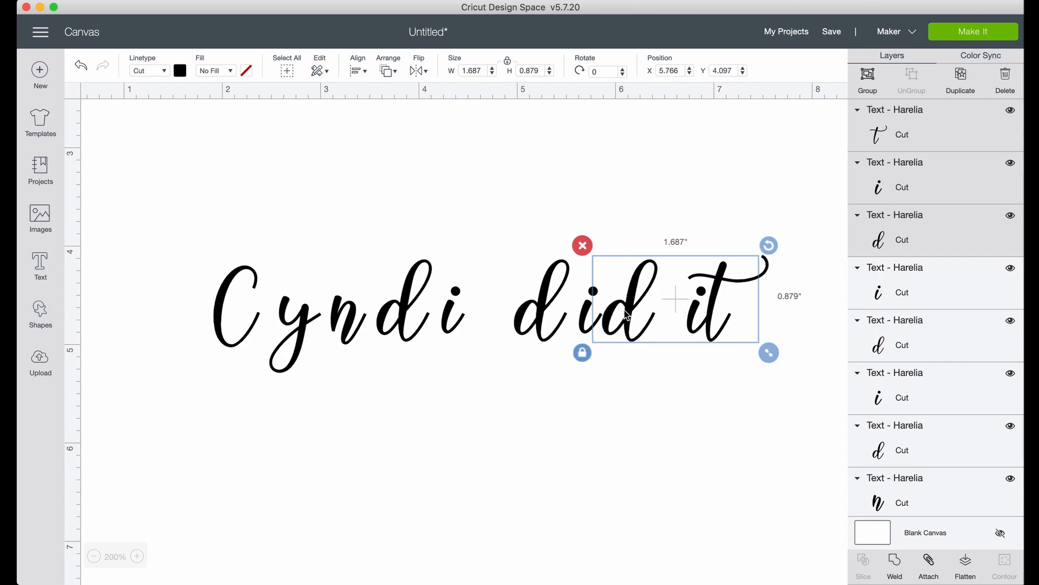
{"action": "key", "text": "Right"}
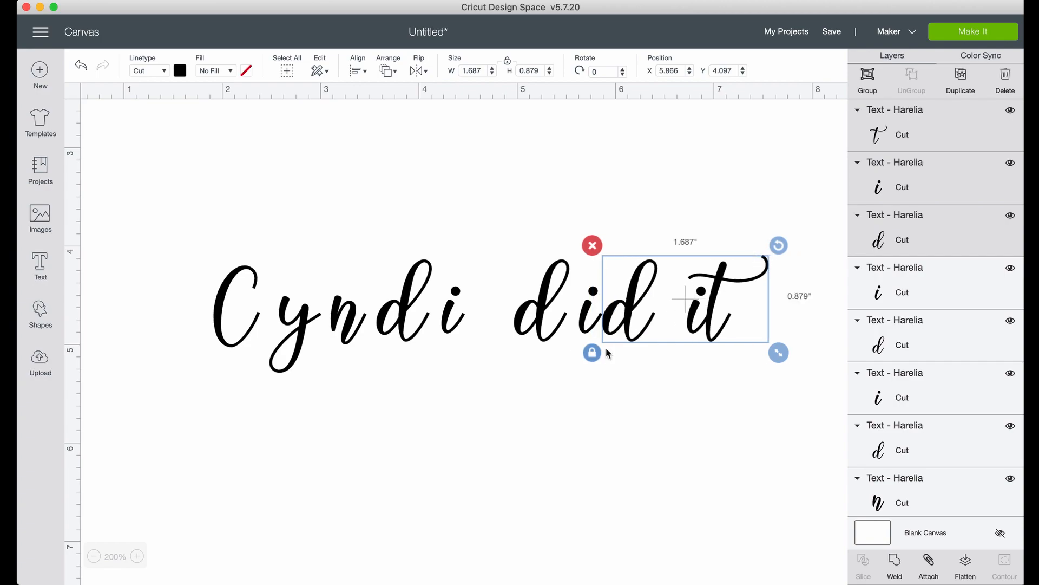
{"action": "key", "text": "Left"}
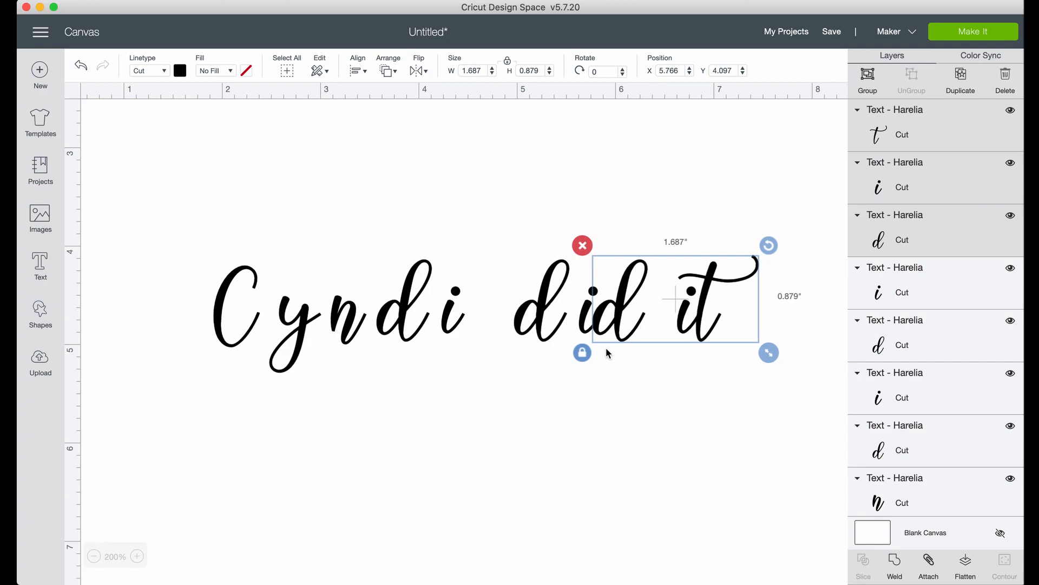
{"action": "key", "text": "Right"}
{"action": "key", "text": "Left"}
{"action": "scroll", "coordinate": [674, 77], "scroll_direction": "up", "scroll_amount": 1}
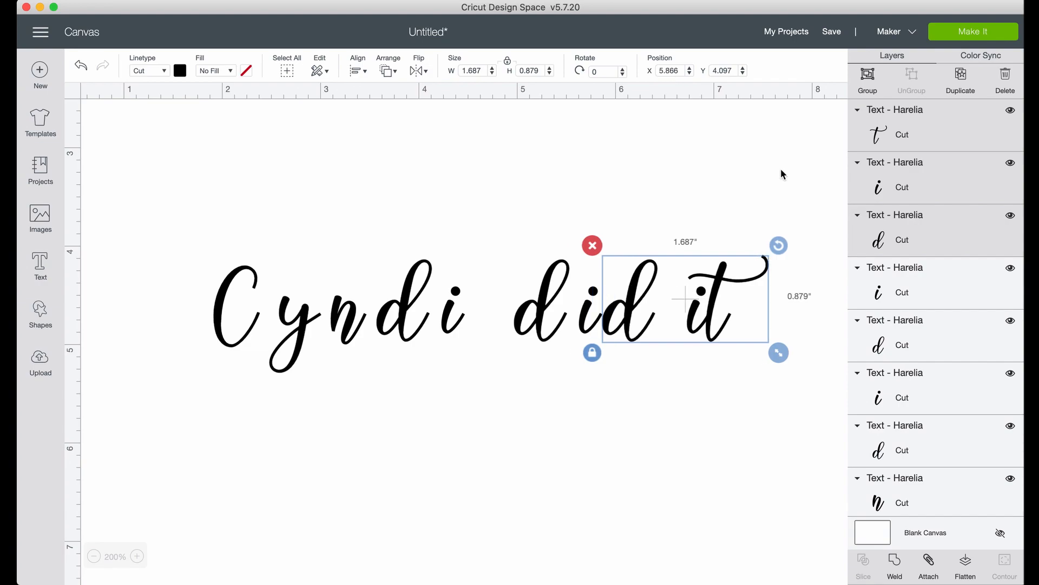
Step: Fine-tune the selected d and "it" by entering an X position of 5.816 so the d joins the i
{"action": "left_click", "coordinate": [674, 72]}
{"action": "key", "text": "BackSpace"}
{"action": "type", "text": "1"}
{"action": "key", "text": "Tab"}
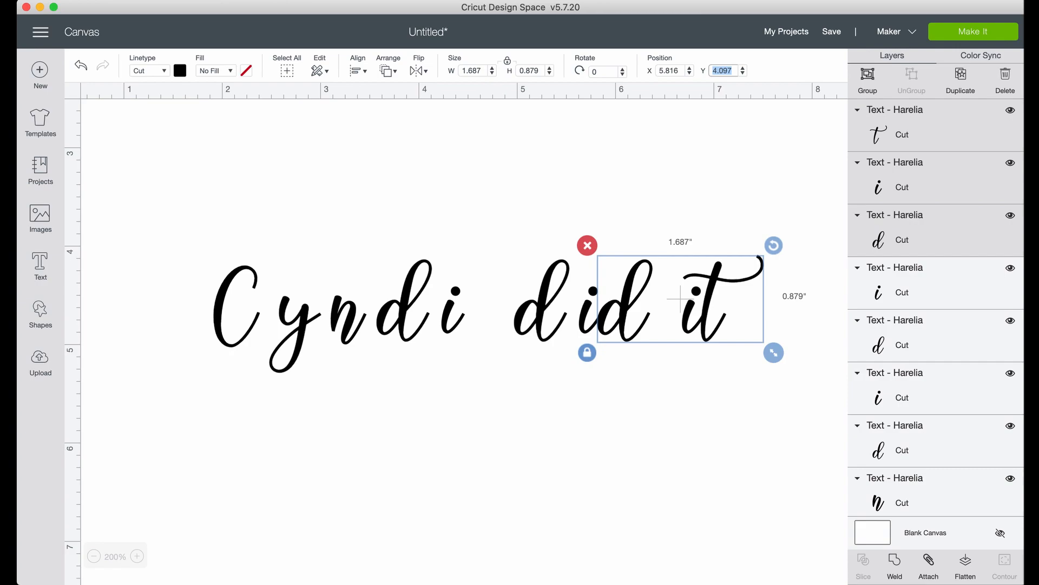
Step: Select the "id" of the second word together with "it" and nudge them left to X 5.435 to join the first d
{"action": "left_click", "coordinate": [793, 325]}
{"action": "left_click_drag", "start_coordinate": [806, 313], "coordinate": [584, 317]}
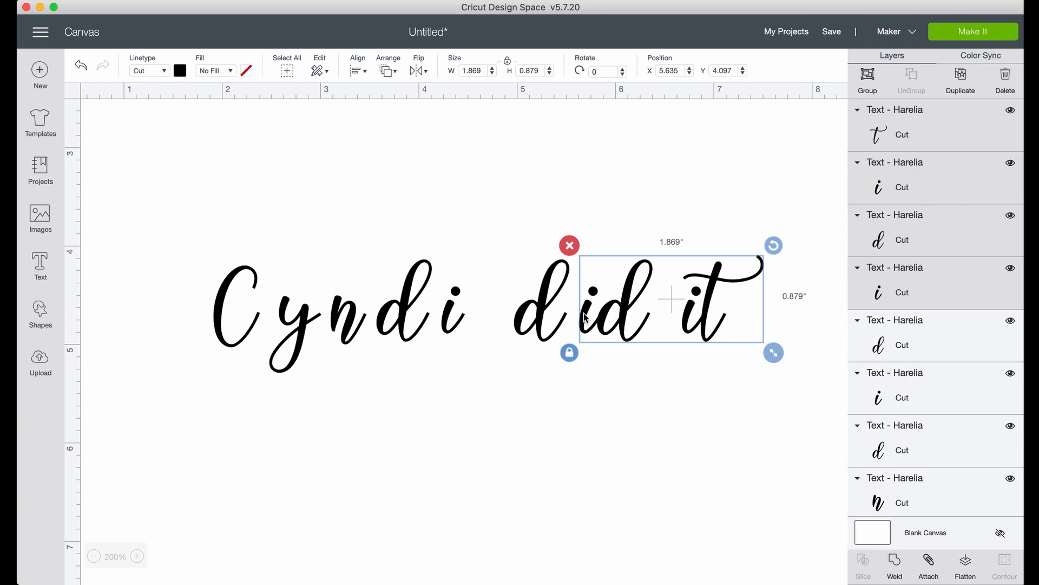
{"action": "key", "text": "Left"}
{"action": "key", "text": "Left"}
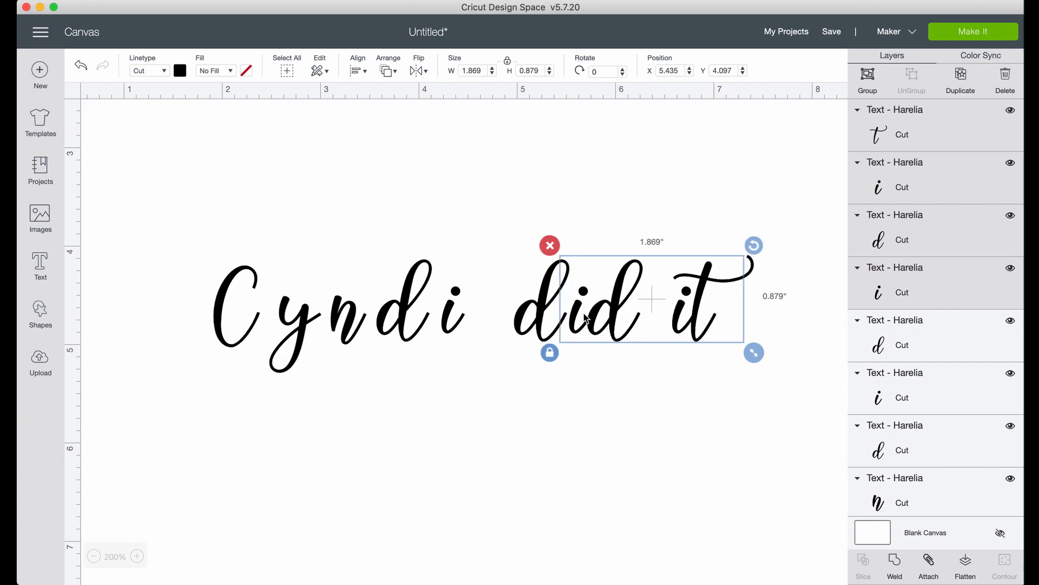
{"action": "left_click", "coordinate": [584, 463]}
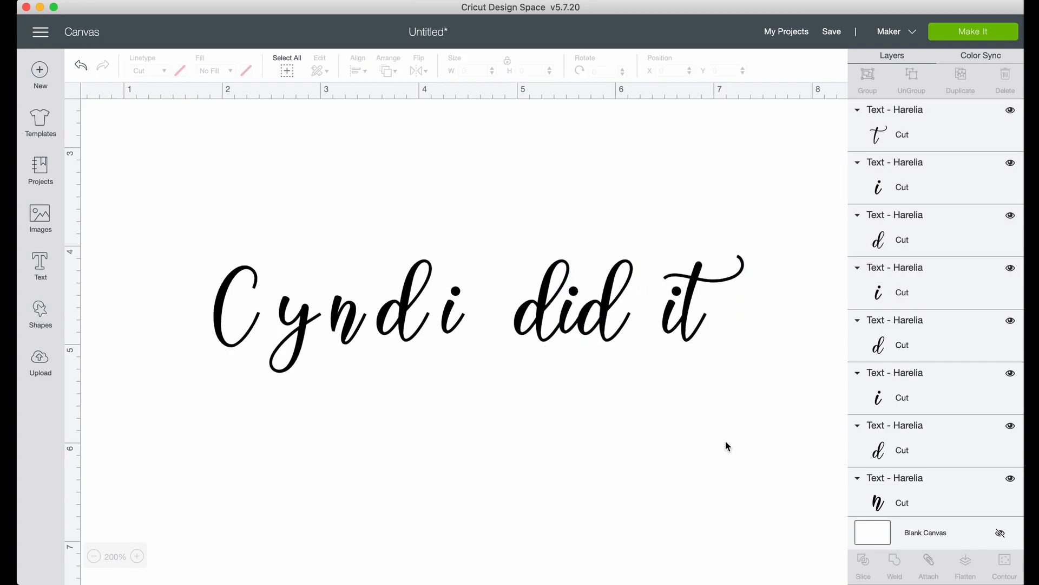
Step: Select all the letters of "did it" and nudge them left to X 4.57, closer to the first word
{"action": "left_click", "coordinate": [763, 352]}
{"action": "left_click_drag", "start_coordinate": [764, 353], "coordinate": [530, 310]}
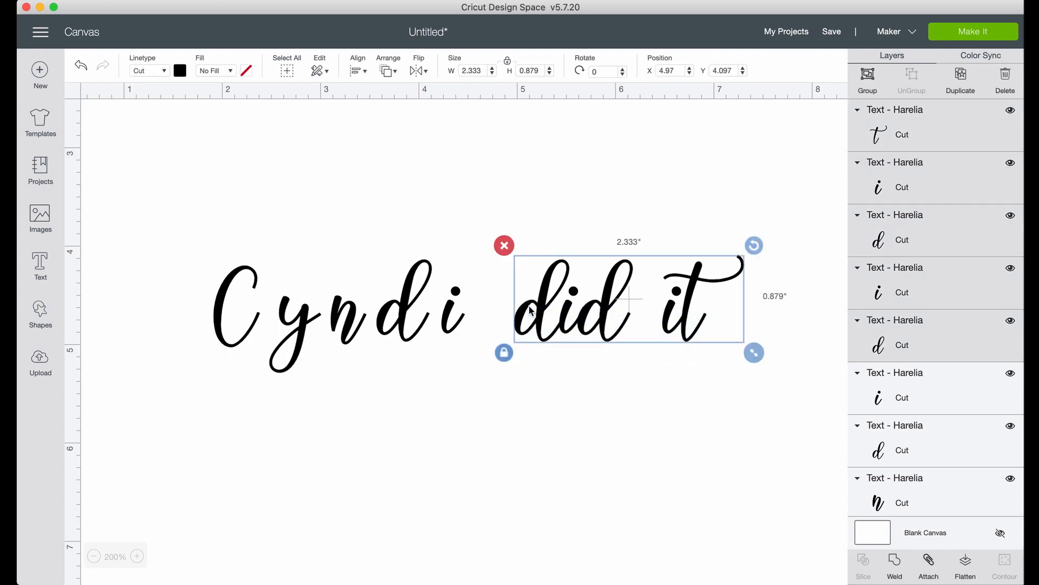
{"action": "key", "text": "Left"}
{"action": "key", "text": "Left"}
{"action": "key", "text": "Left"}
{"action": "key", "text": "Left"}
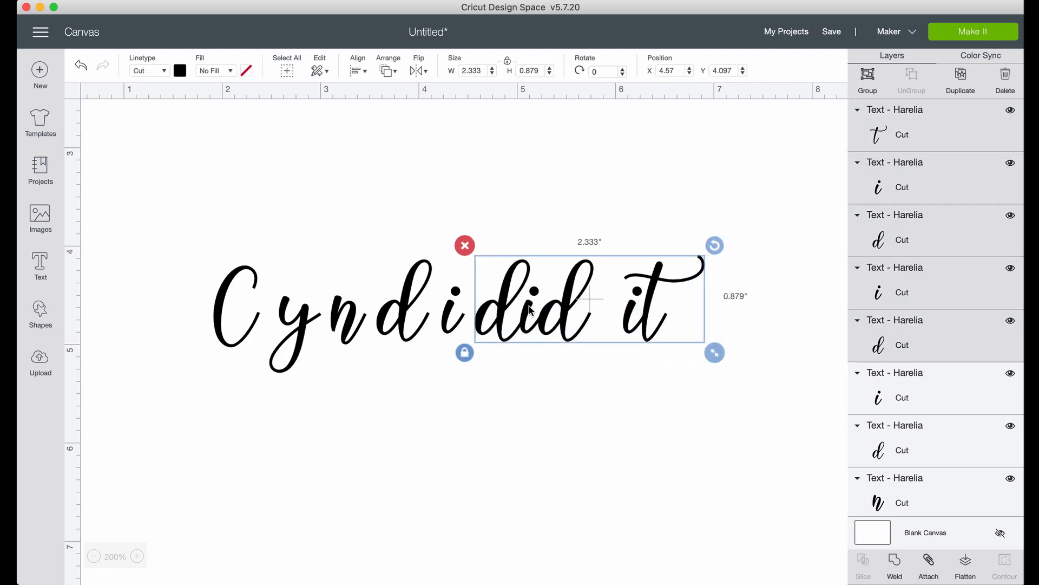
Step: Reselect all the letters of "did it" and nudge them right to X 4.67, widening the space after the first word
{"action": "left_click", "coordinate": [582, 430]}
{"action": "left_click_drag", "start_coordinate": [789, 384], "coordinate": [494, 289]}
{"action": "key", "text": "Right"}
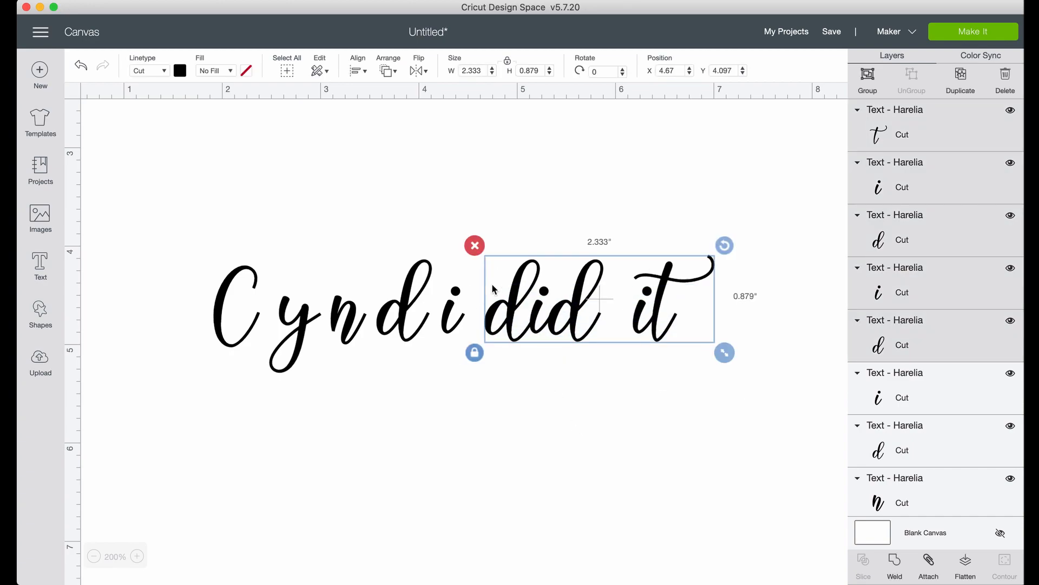
{"action": "key", "text": "Right"}
Step: Select the final i of the first word together with "did it" and nudge them left to X 4.036 to join the d
{"action": "left_click", "coordinate": [633, 395]}
{"action": "left_click_drag", "start_coordinate": [749, 346], "coordinate": [458, 300]}
{"action": "key", "text": "Left"}
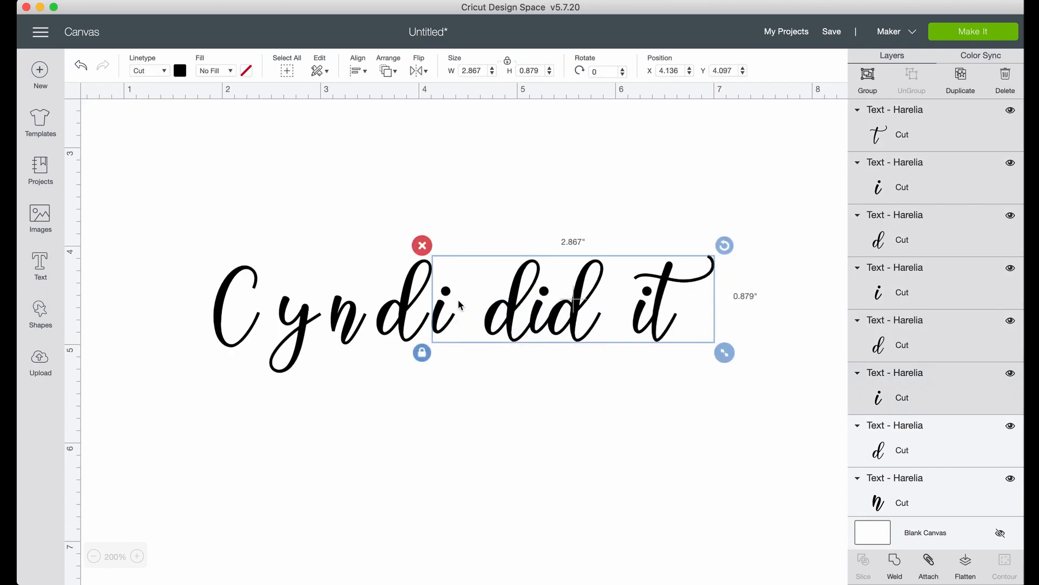
{"action": "key", "text": "Left"}
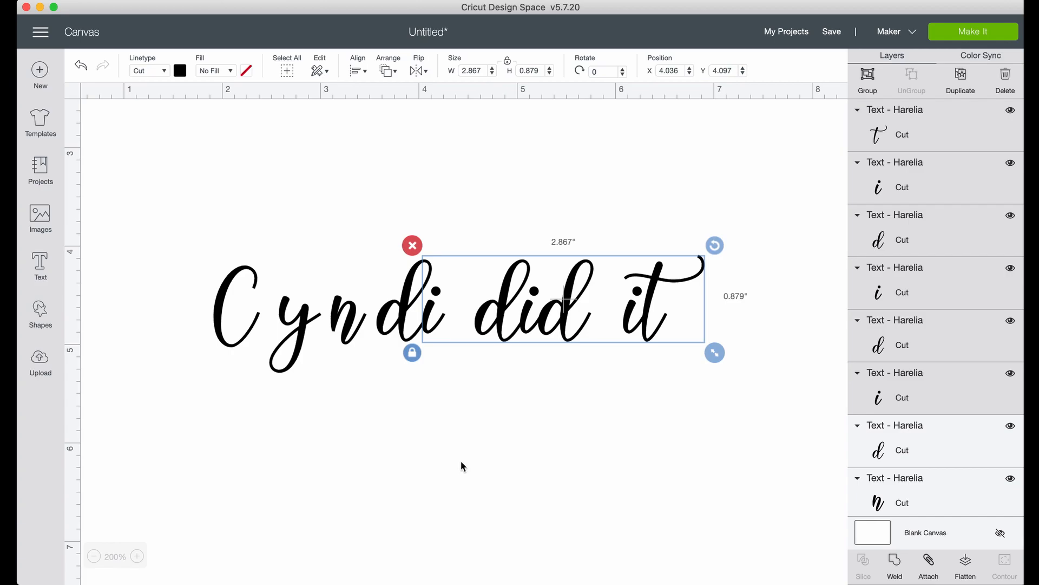
Step: Select the first word's closing "di" together with "did it" and move them left to X 3.422 so the d joins the n
{"action": "left_click", "coordinate": [462, 464]}
{"action": "left_click_drag", "start_coordinate": [756, 362], "coordinate": [418, 295]}
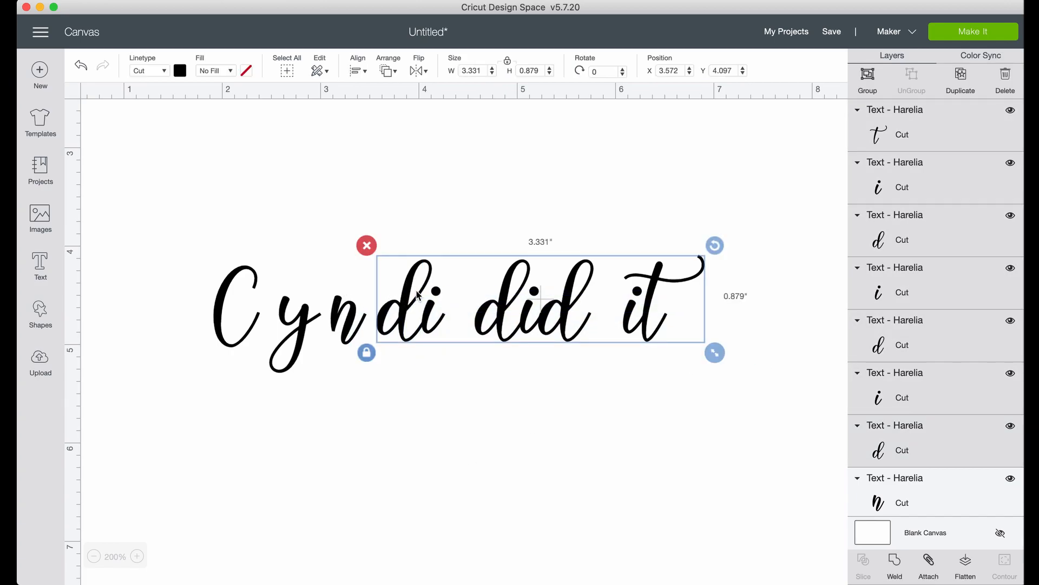
{"action": "key", "text": "Left"}
{"action": "key", "text": "Left"}
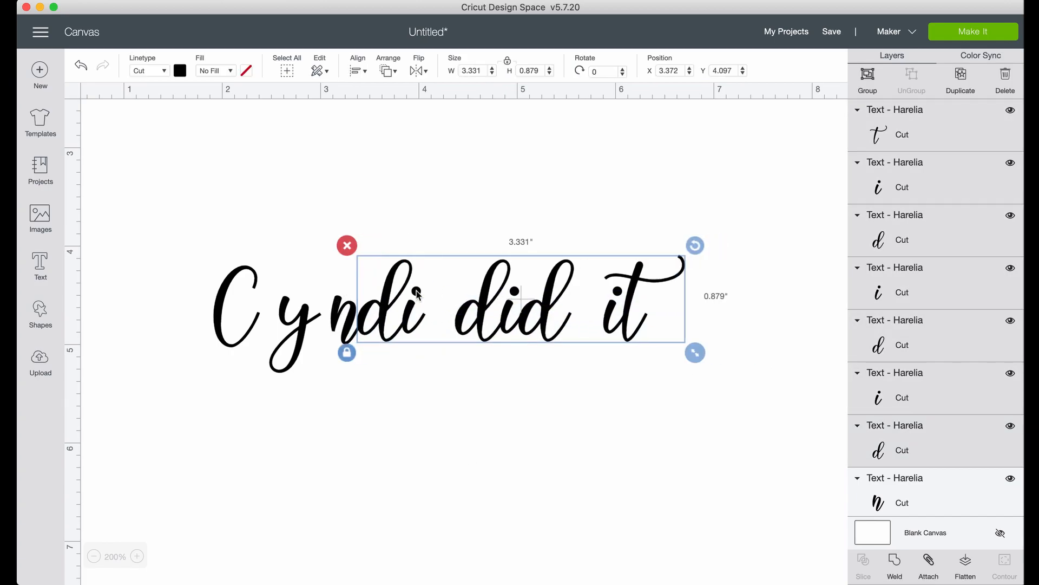
{"action": "left_click", "coordinate": [644, 109]}
{"action": "left_click_drag", "start_coordinate": [391, 287], "coordinate": [401, 287]}
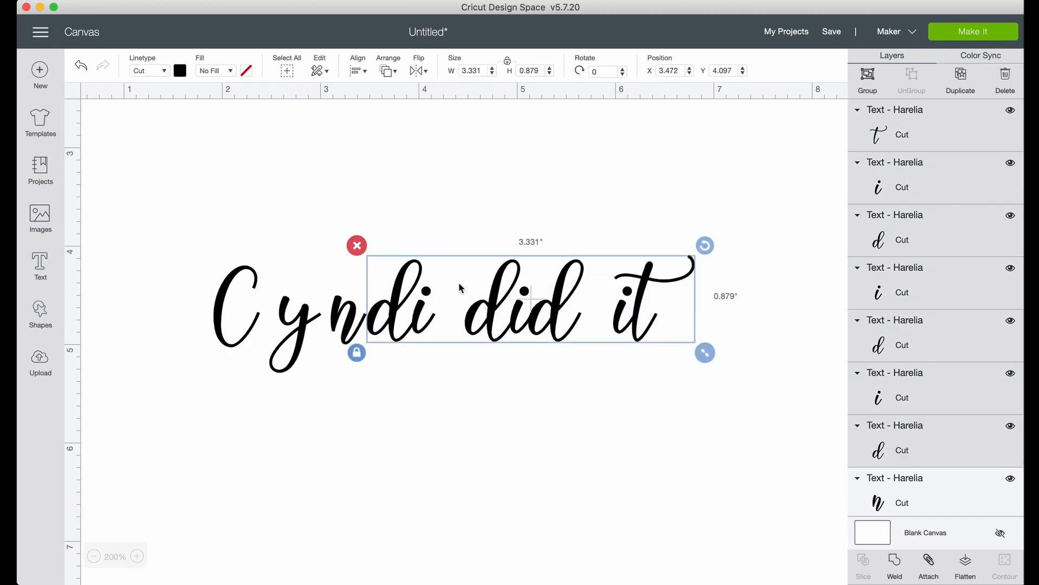
{"action": "left_click", "coordinate": [674, 71]}
{"action": "key", "text": "BackSpace"}
{"action": "type", "text": "2"}
{"action": "key", "text": "Tab"}
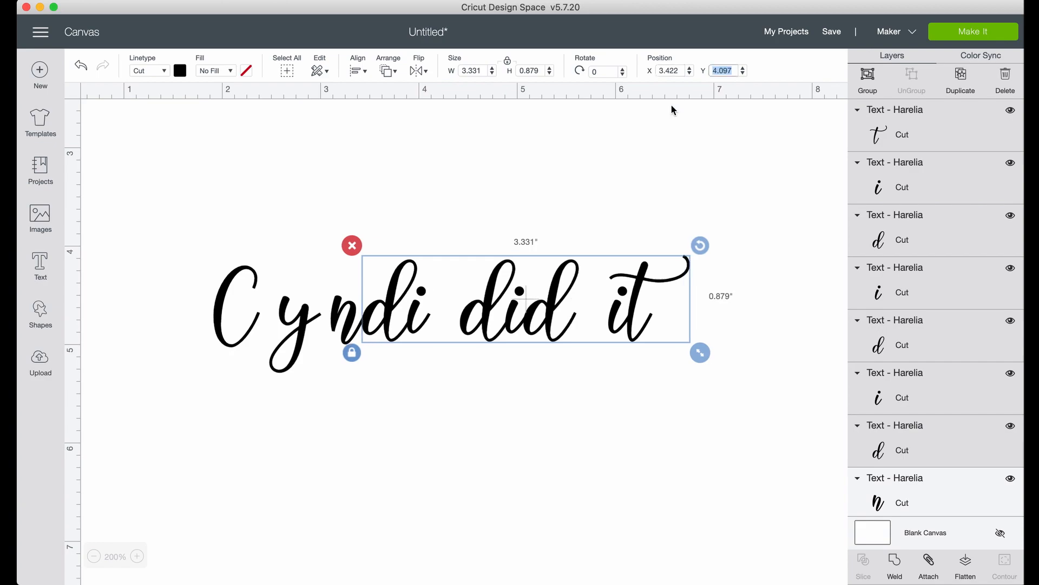
Step: Select everything from the first word's n onward and move it left to X 2.96 so the n connects to the y
{"action": "left_click", "coordinate": [560, 369]}
{"action": "left_click_drag", "start_coordinate": [680, 364], "coordinate": [343, 234]}
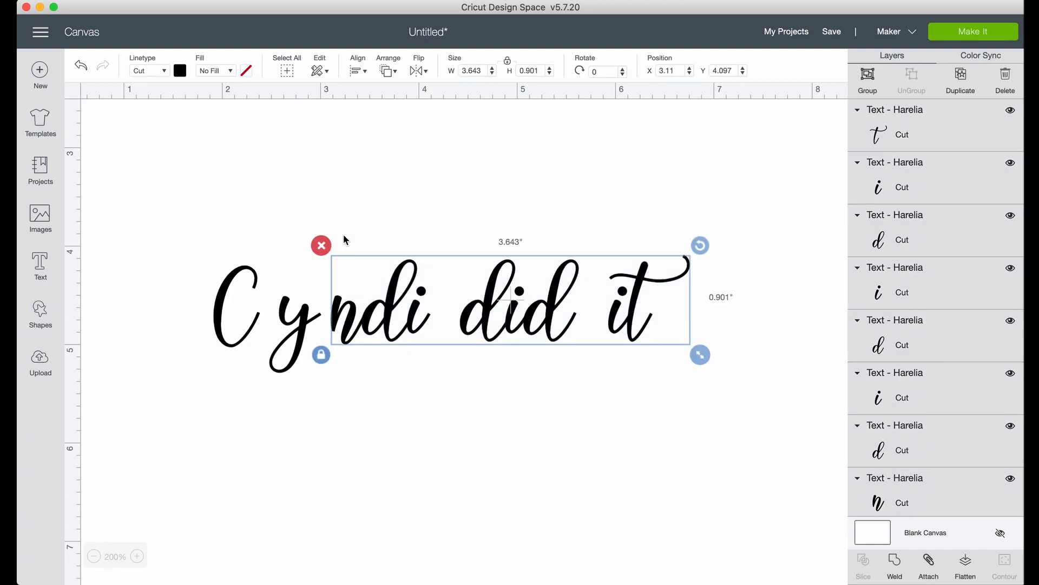
{"action": "key", "text": "Left"}
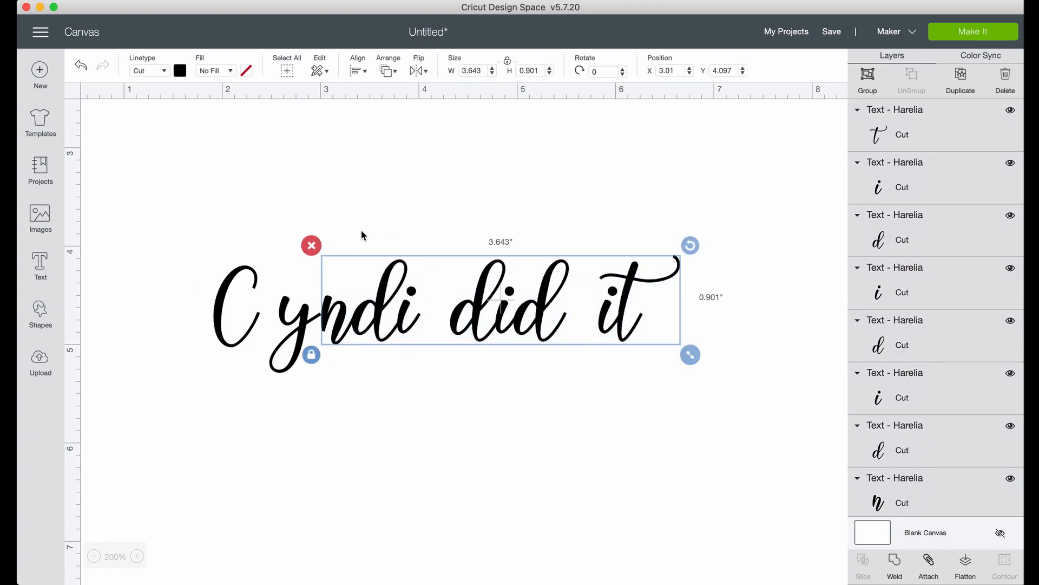
{"action": "key", "text": "Left"}
{"action": "key", "text": "Right"}
{"action": "left_click", "coordinate": [632, 68]}
{"action": "type", "text": "2.96"}
{"action": "key", "text": "Tab"}
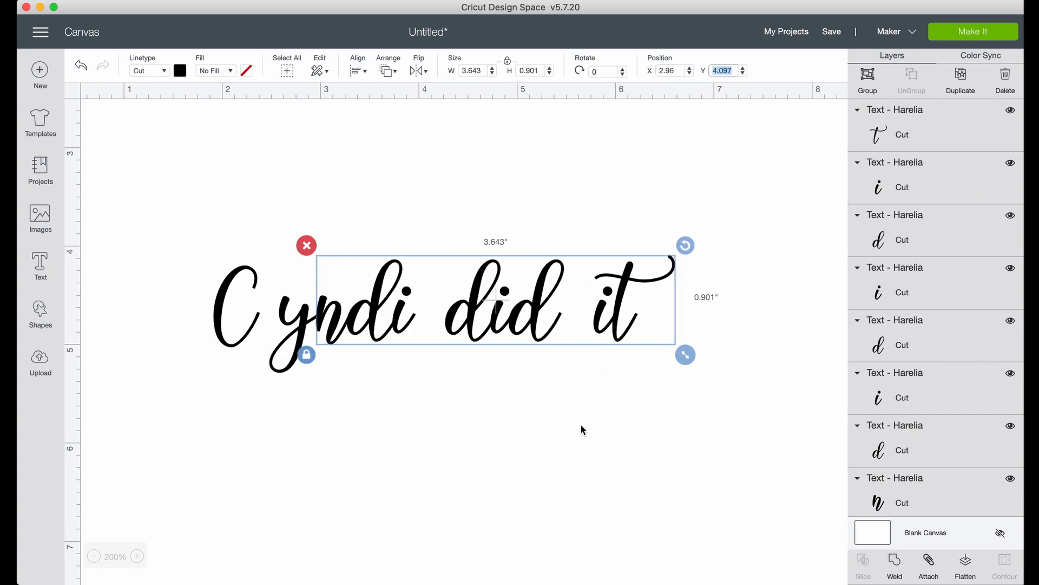
Step: Select everything from the y onward and move it left to X 2.255 so the y connects to the capital C
{"action": "left_click", "coordinate": [676, 349]}
{"action": "mouse_move", "coordinate": [687, 357]}
{"action": "left_mouse_down"}
{"action": "mouse_move", "coordinate": [283, 235]}
{"action": "mouse_move", "coordinate": [292, 242]}
{"action": "left_mouse_up"}
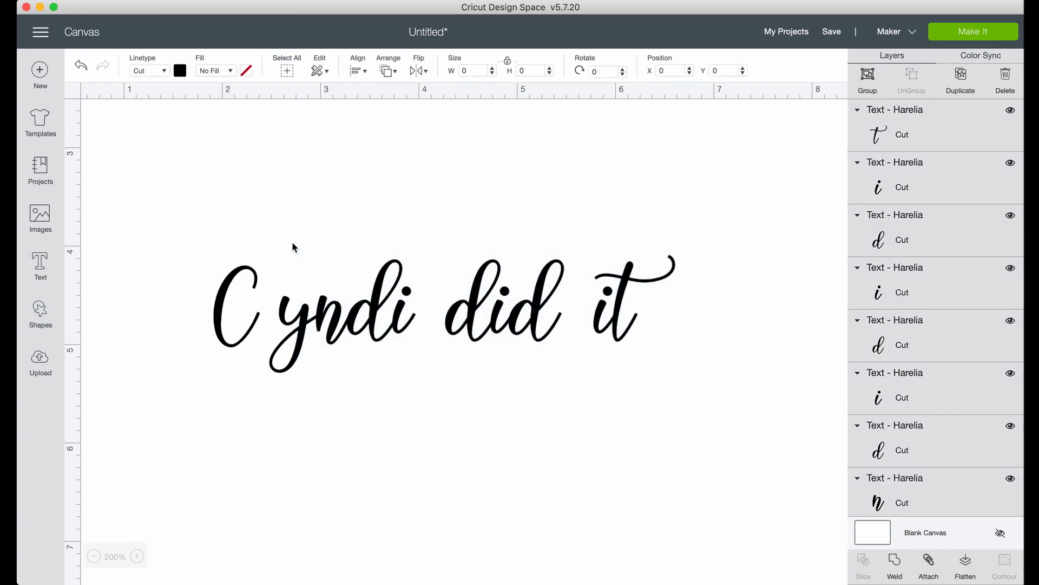
{"action": "key", "text": "Left"}
{"action": "key", "text": "Left"}
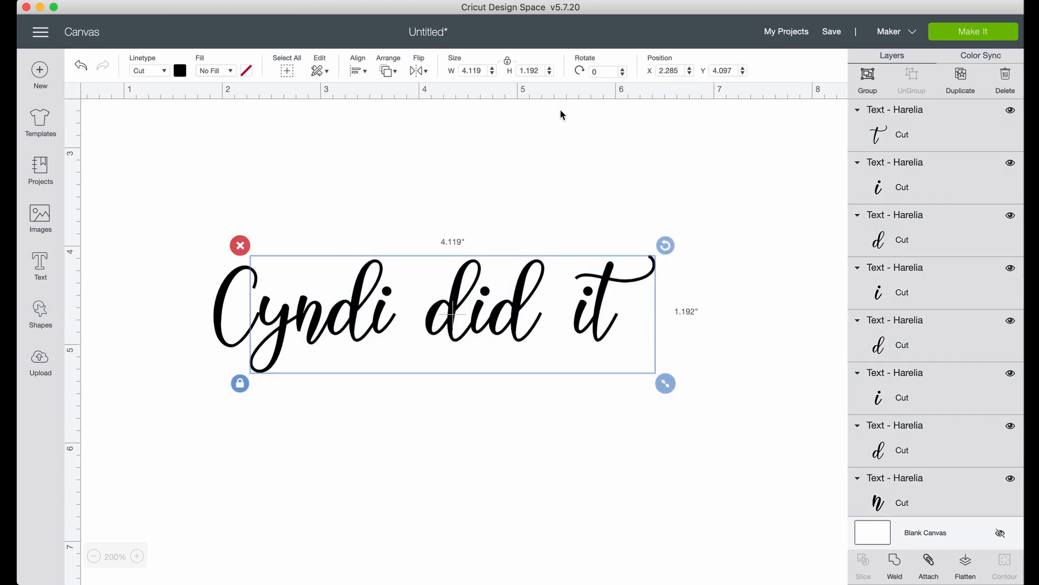
{"action": "left_click", "coordinate": [677, 72]}
{"action": "key", "text": "BackSpace"}
{"action": "type", "text": "5"}
{"action": "key", "text": "Tab"}
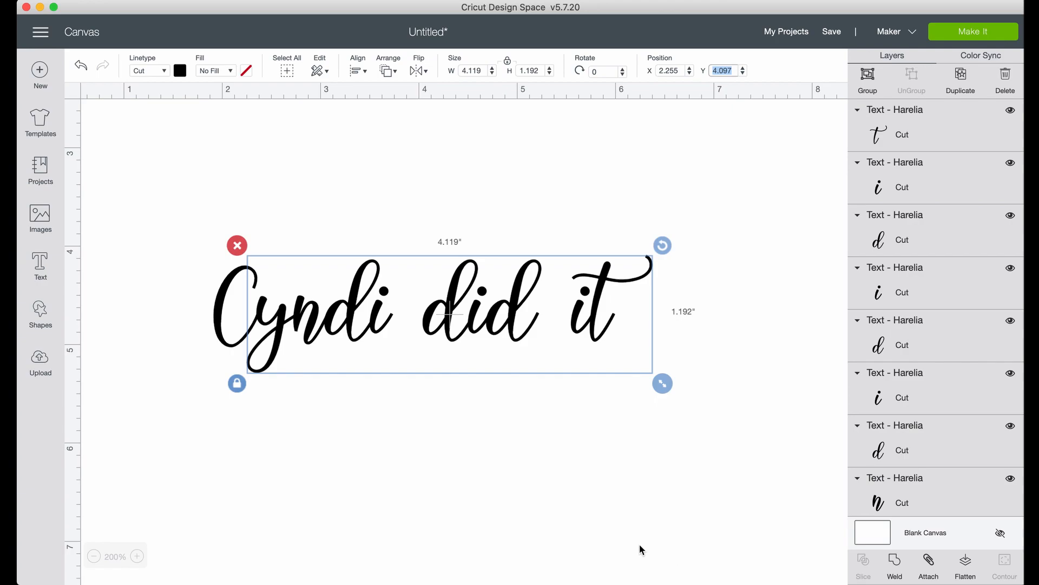
Step: Select all the letters of the whole phrase and weld them into a single shape
{"action": "left_click", "coordinate": [564, 525]}
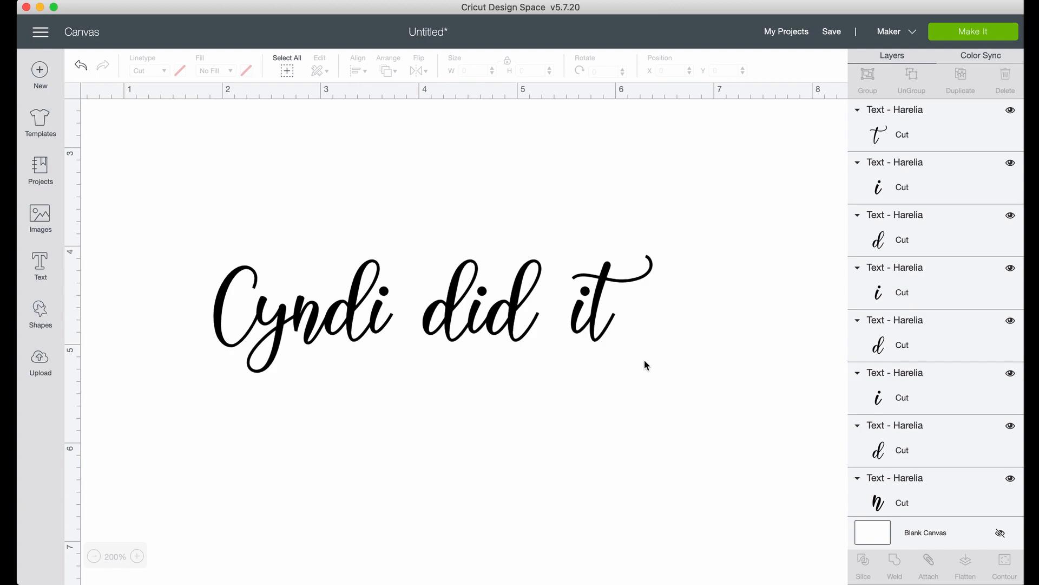
{"action": "left_click_drag", "start_coordinate": [726, 364], "coordinate": [119, 260]}
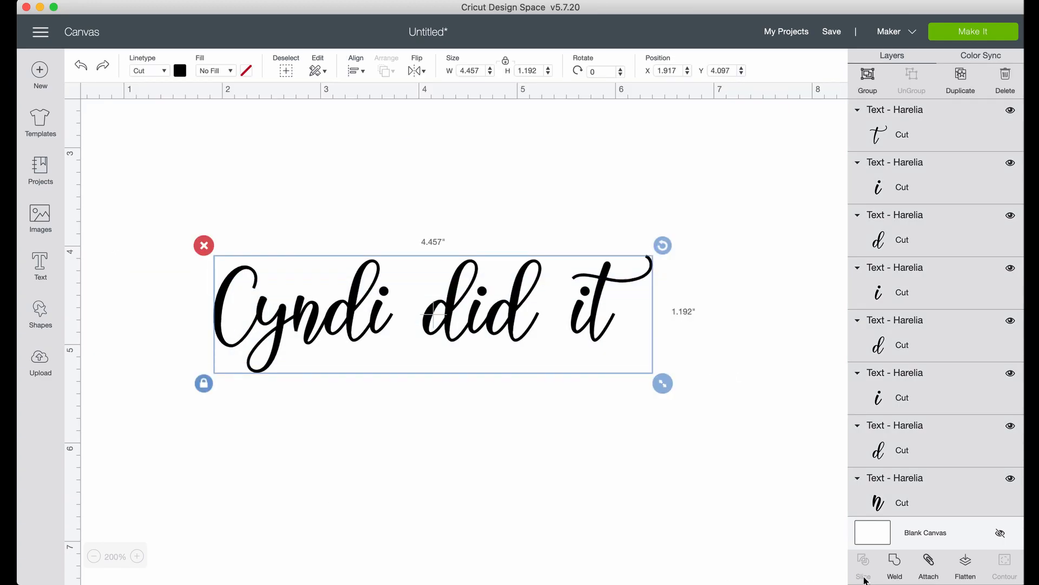
{"action": "left_click", "coordinate": [903, 568]}
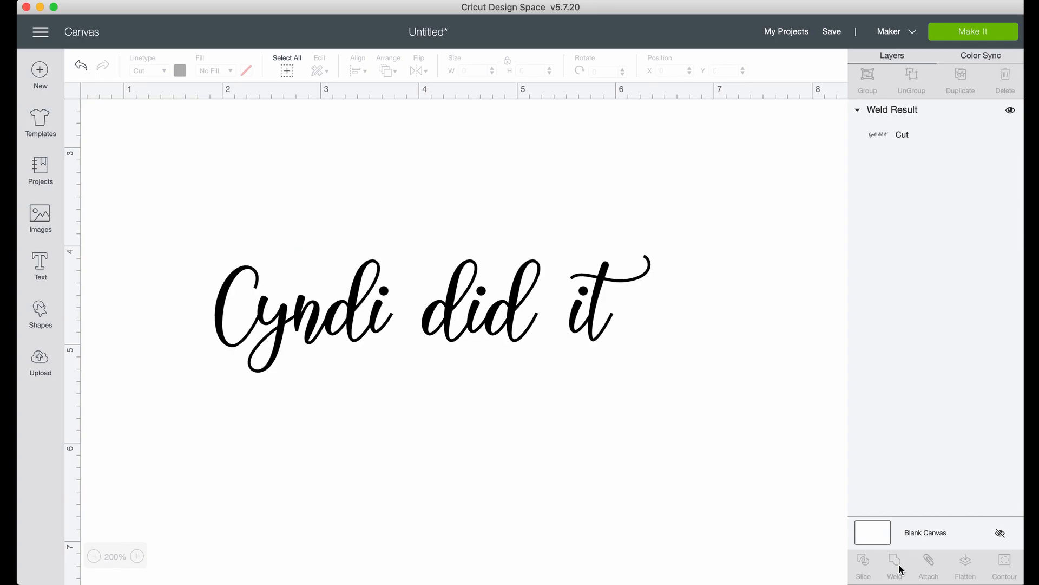